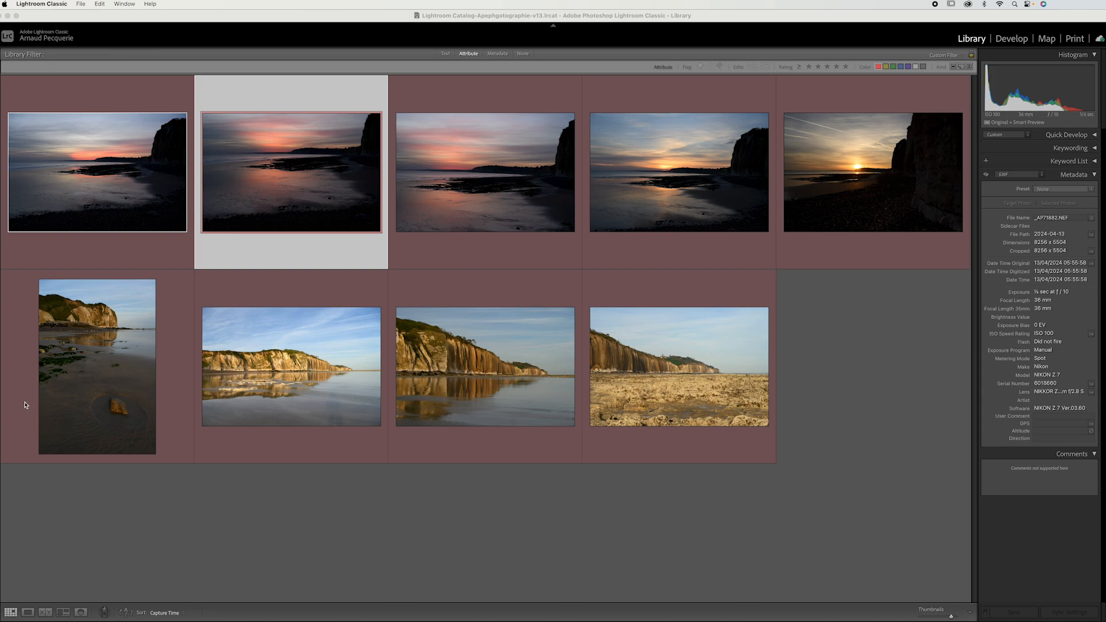
# Open the vertical beach photo in Loupe view and inspect its cliff and sky up close
pyautogui.click(91, 362)
pyautogui.doubleClick(91, 362)
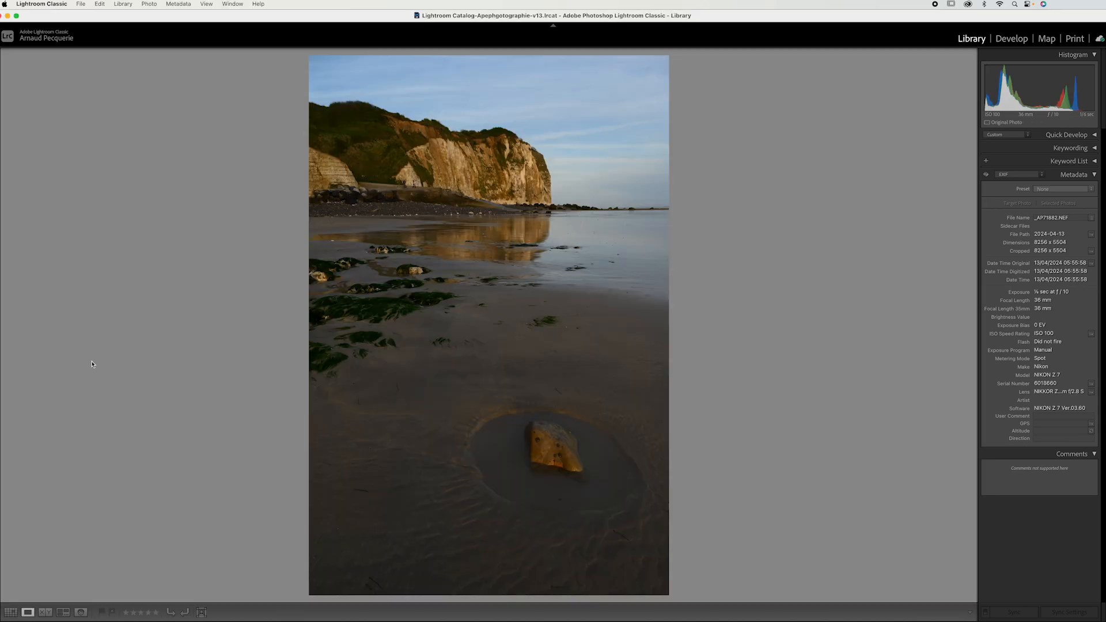
pyautogui.press('z')
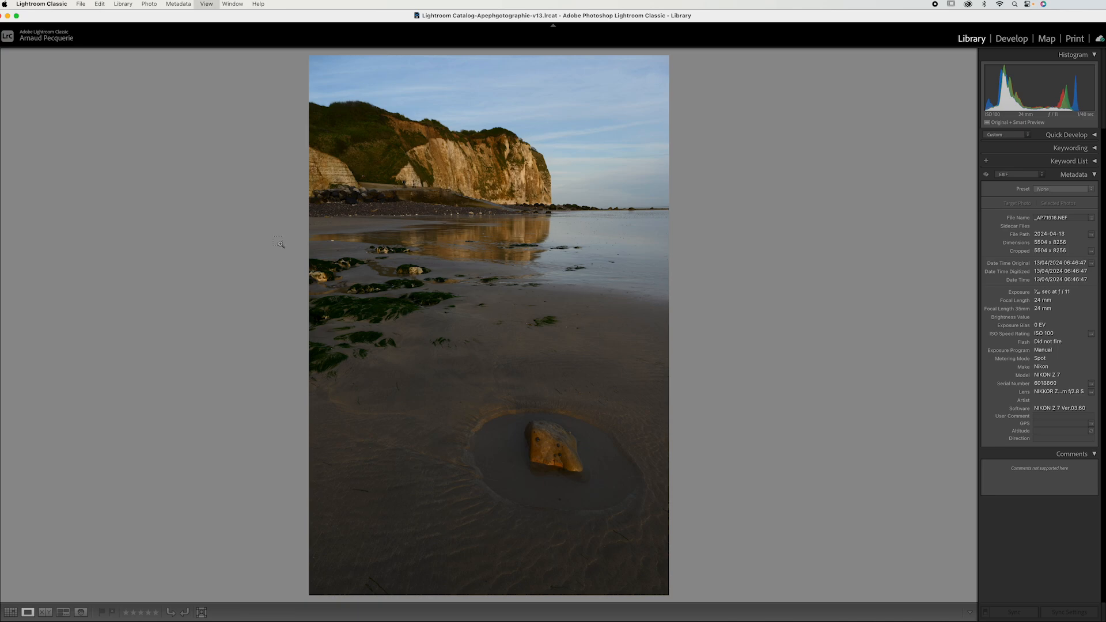
pyautogui.press('z')
pyautogui.click(355, 243)
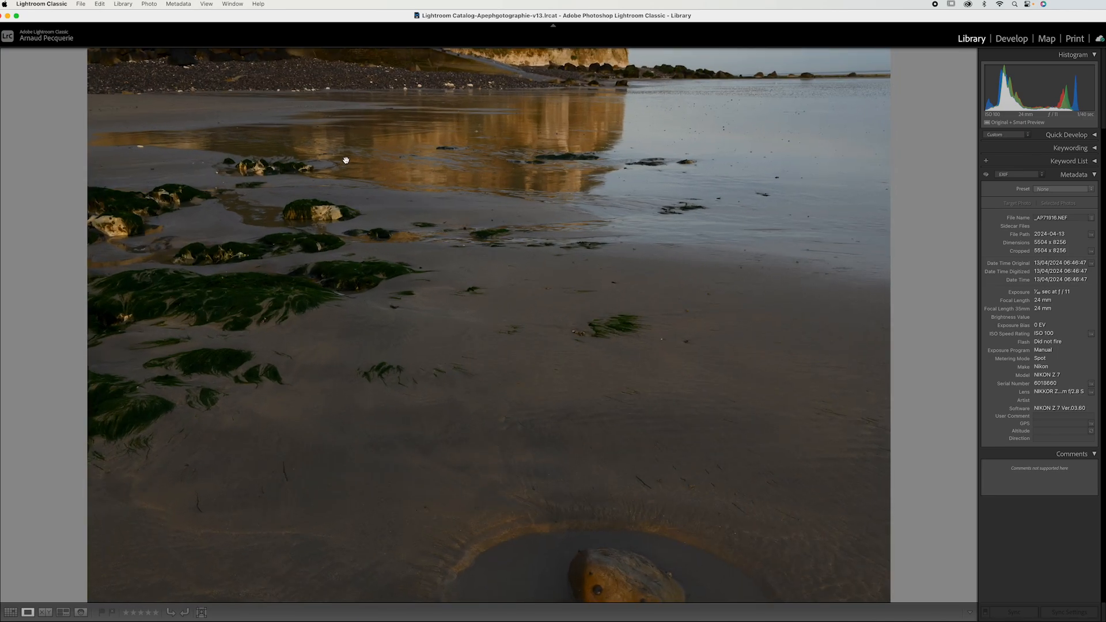
pyautogui.moveTo(346, 159); pyautogui.dragTo(507, 518)
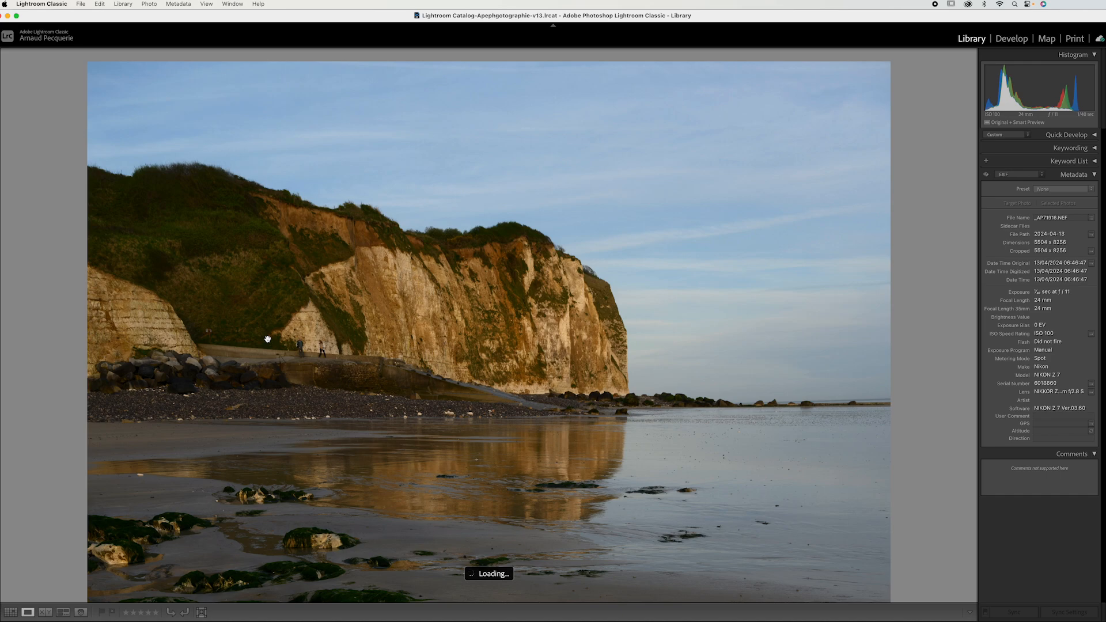
pyautogui.press('z')
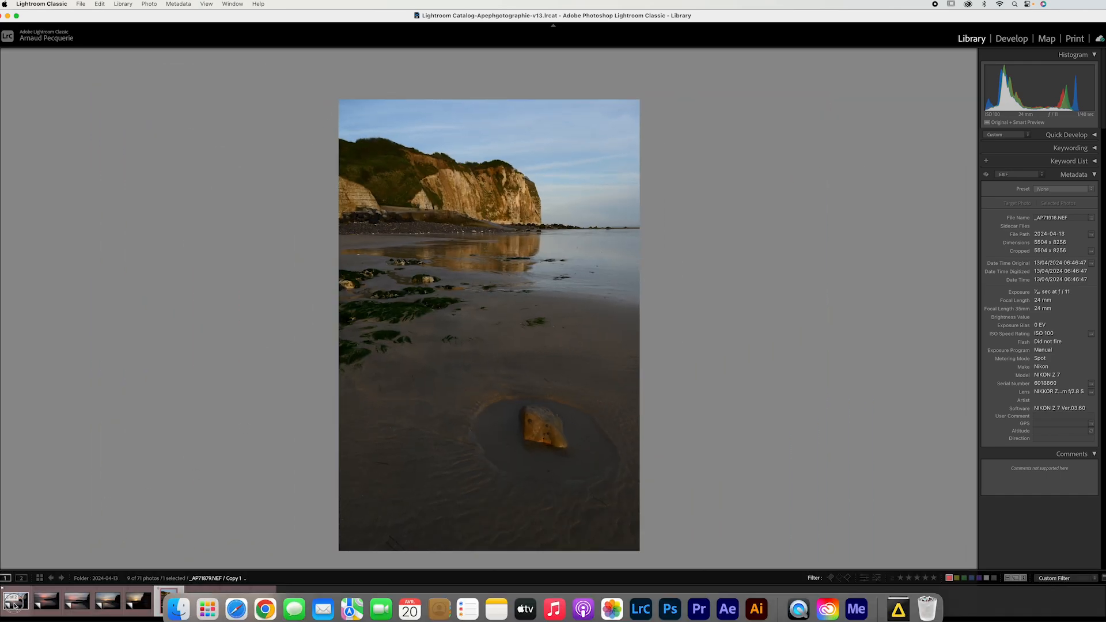
# Open the first sunset photo, _AP71879.NEF, and inspect its sky for dust spots
pyautogui.click(14, 603)
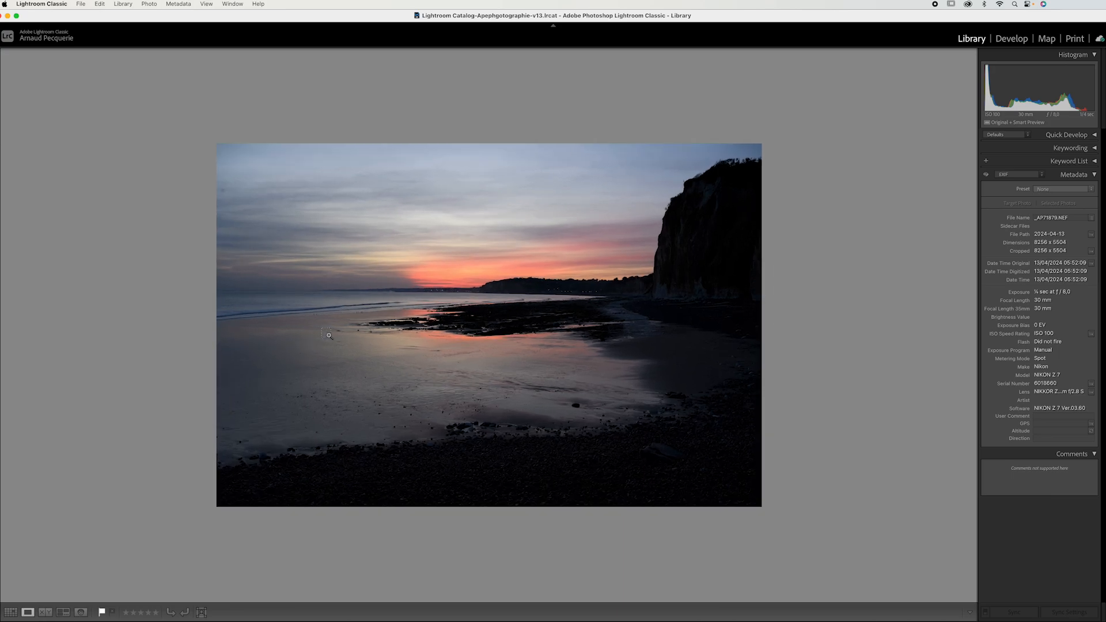
pyautogui.click(328, 336)
pyautogui.moveTo(328, 335); pyautogui.dragTo(359, 177)
pyautogui.click(358, 177)
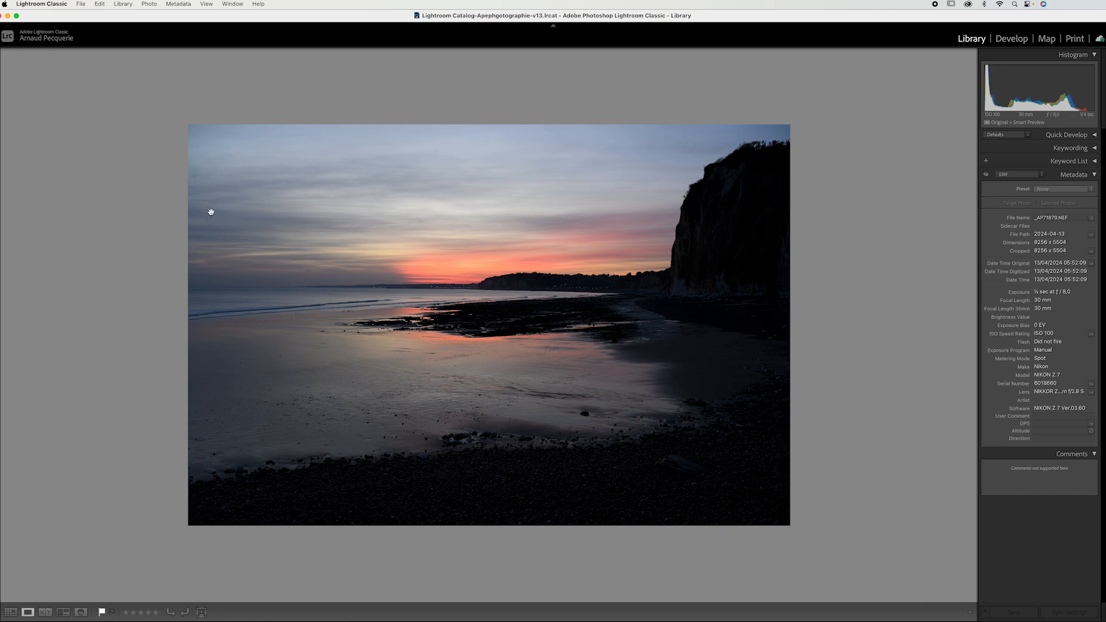
# Browse the following sunset photos, ending on _AP71884.NEF, and examine its sky up close for dust spots and smudges
pyautogui.press('Right')
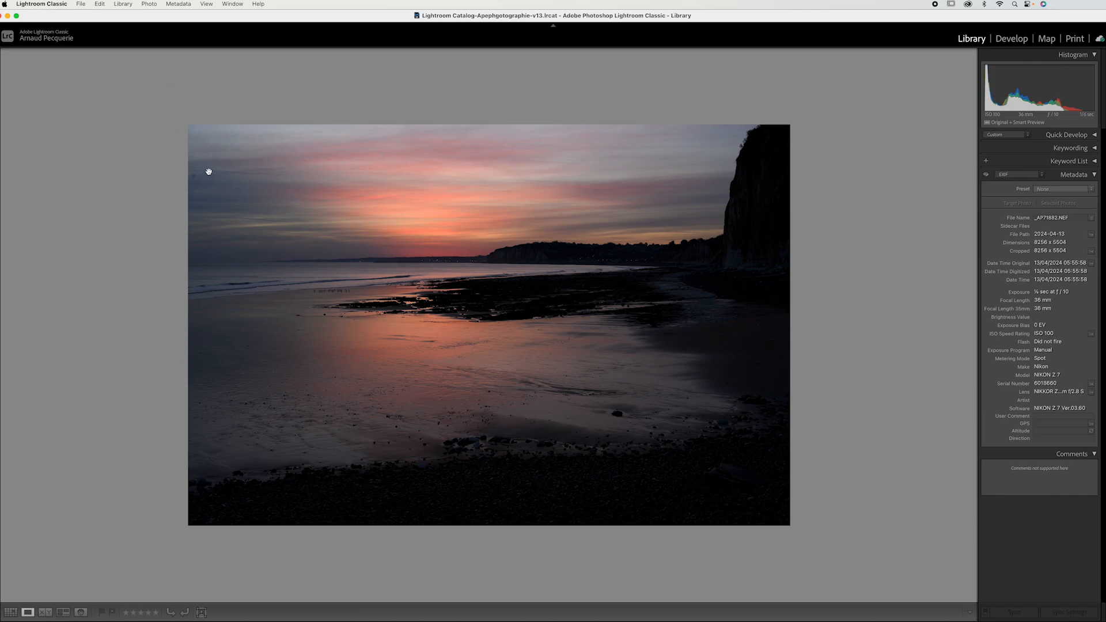
pyautogui.press('Right')
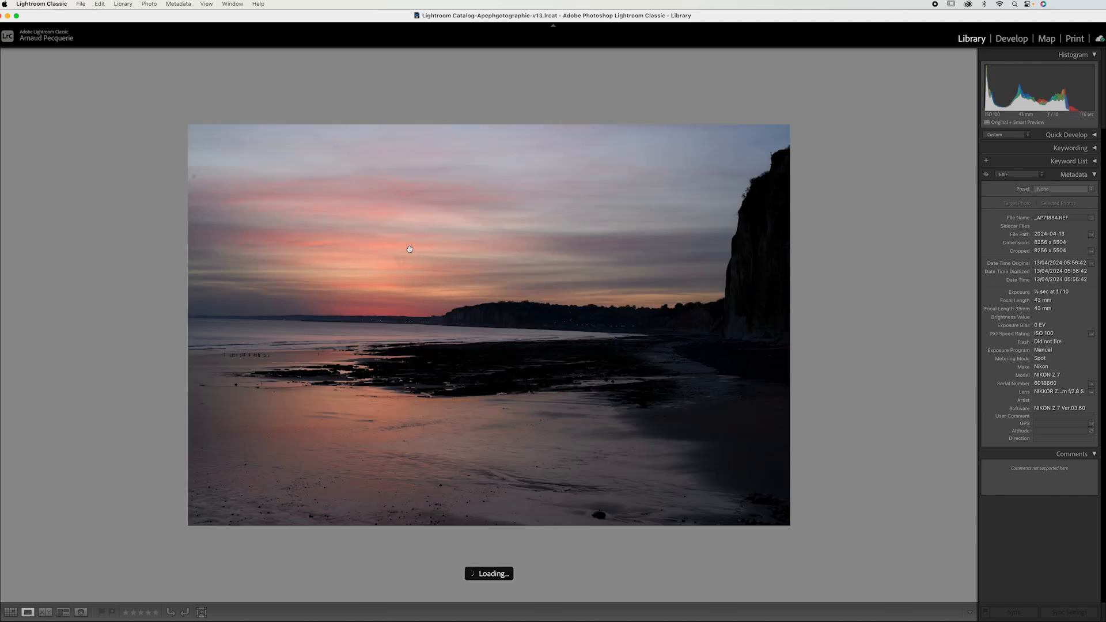
pyautogui.click(334, 269)
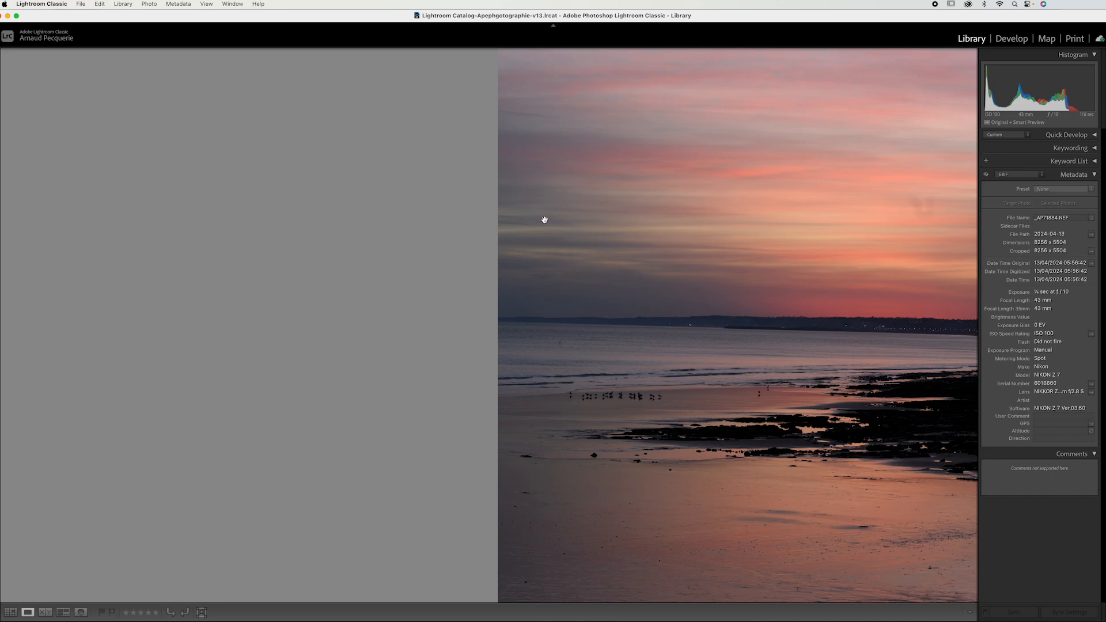
pyautogui.moveTo(893, 230); pyautogui.dragTo(369, 306)
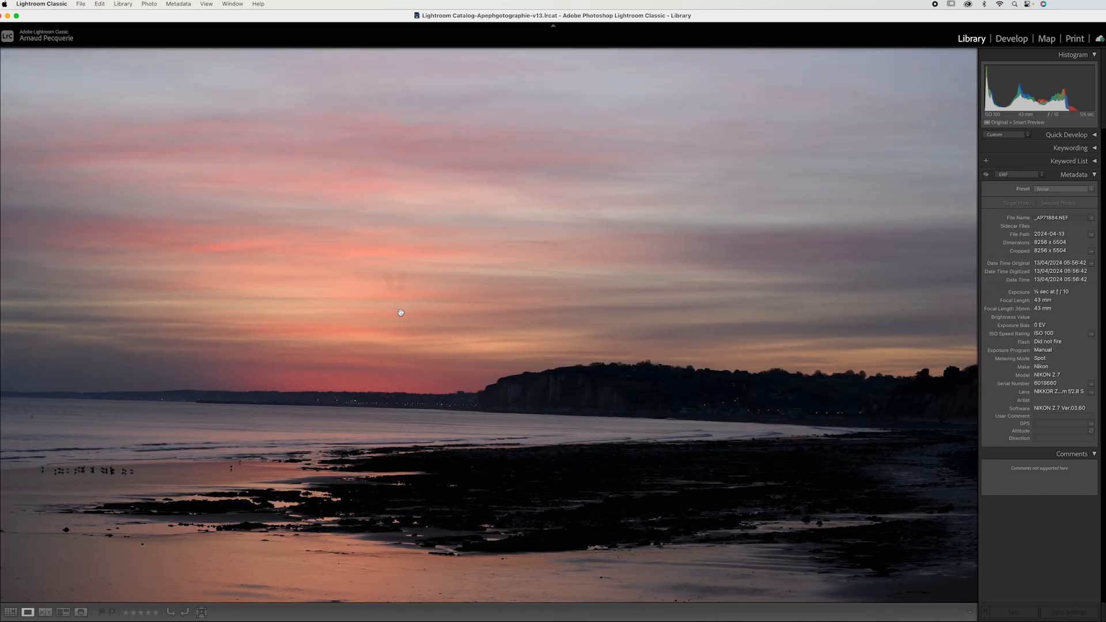
pyautogui.press('Right')
pyautogui.press('Right')
pyautogui.press('Right')
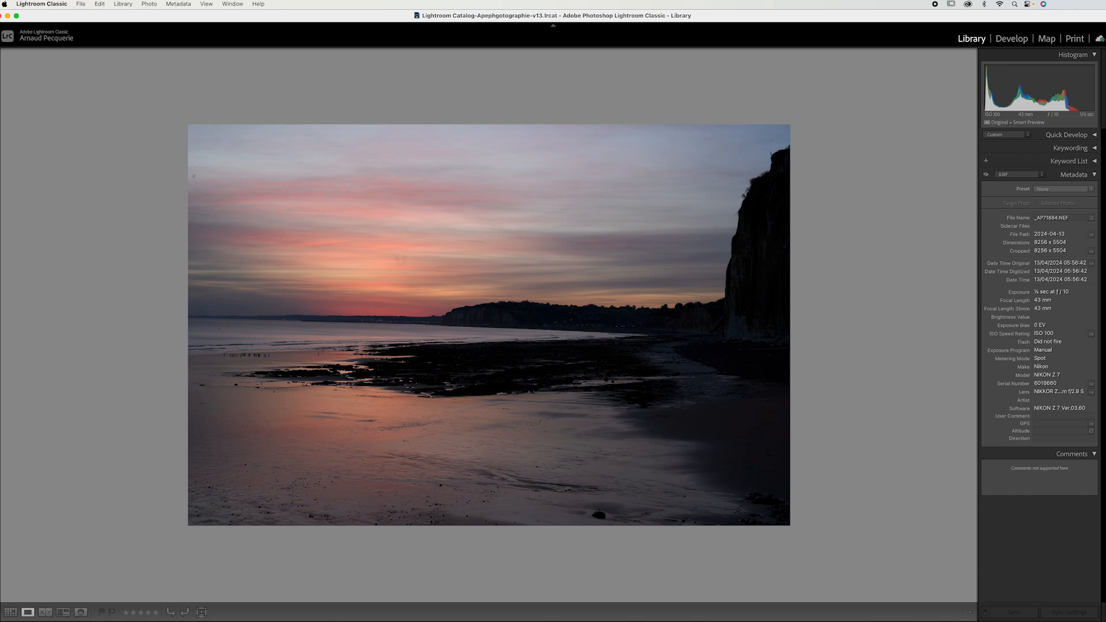
# Take the photo into Develop with the Healing tool and examine it using Visualize Spots at a higher threshold, turning the overlay off when done
pyautogui.click(1011, 40)
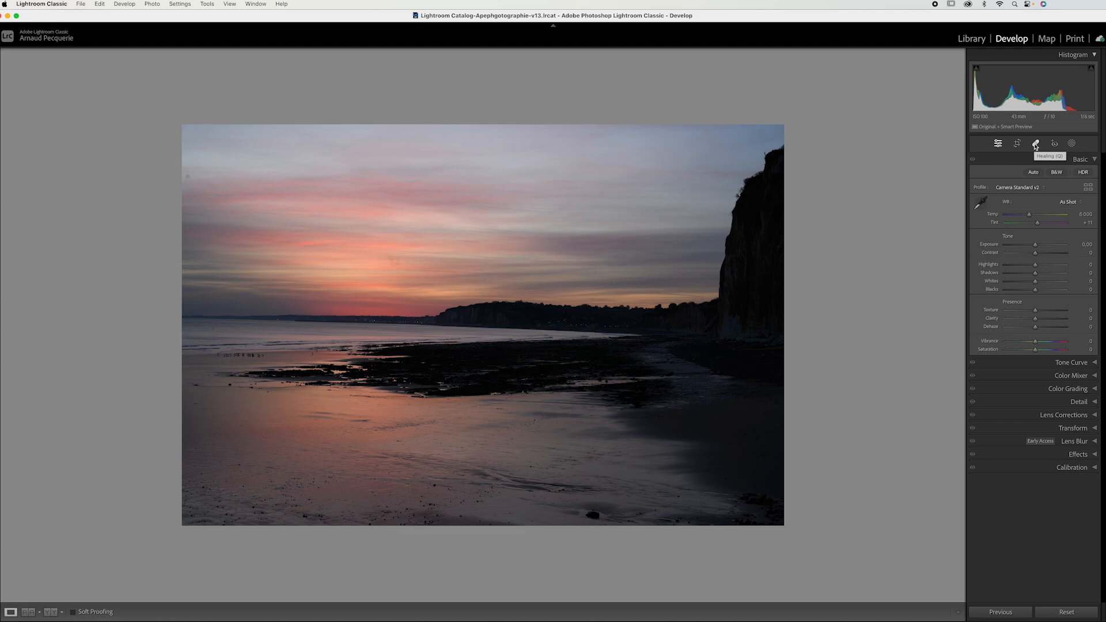
pyautogui.click(1035, 145)
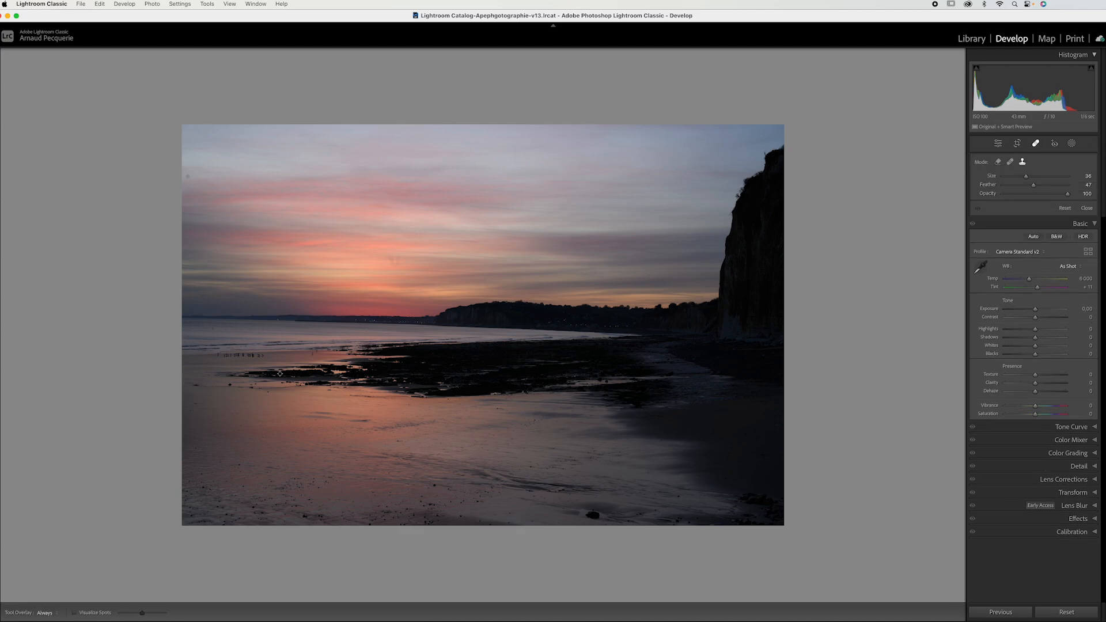
pyautogui.click(75, 613)
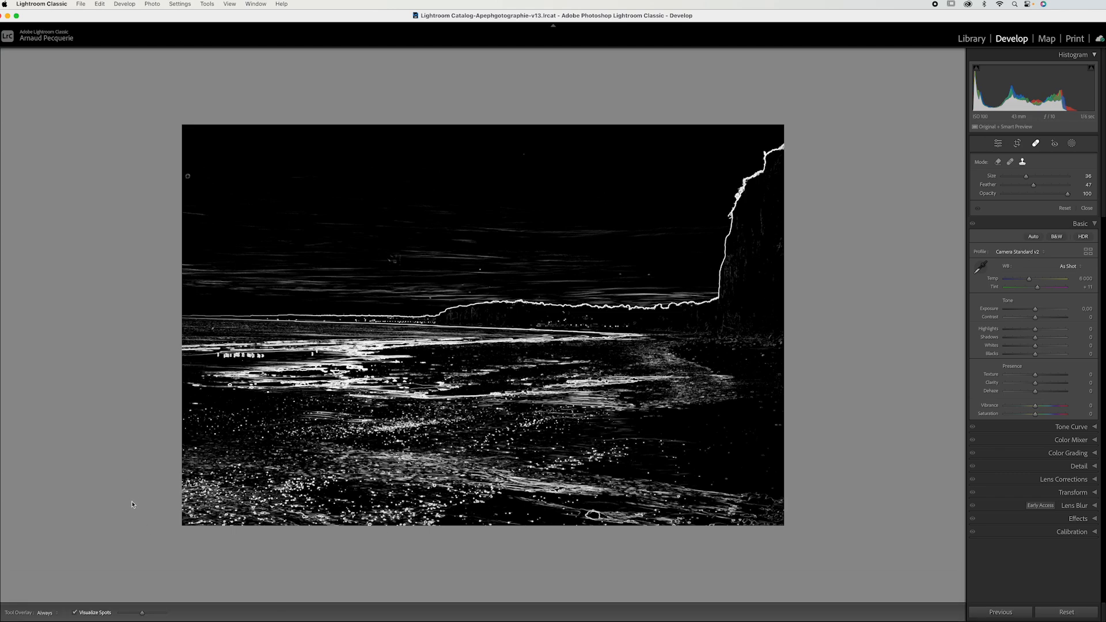
pyautogui.moveTo(143, 613); pyautogui.dragTo(165, 613)
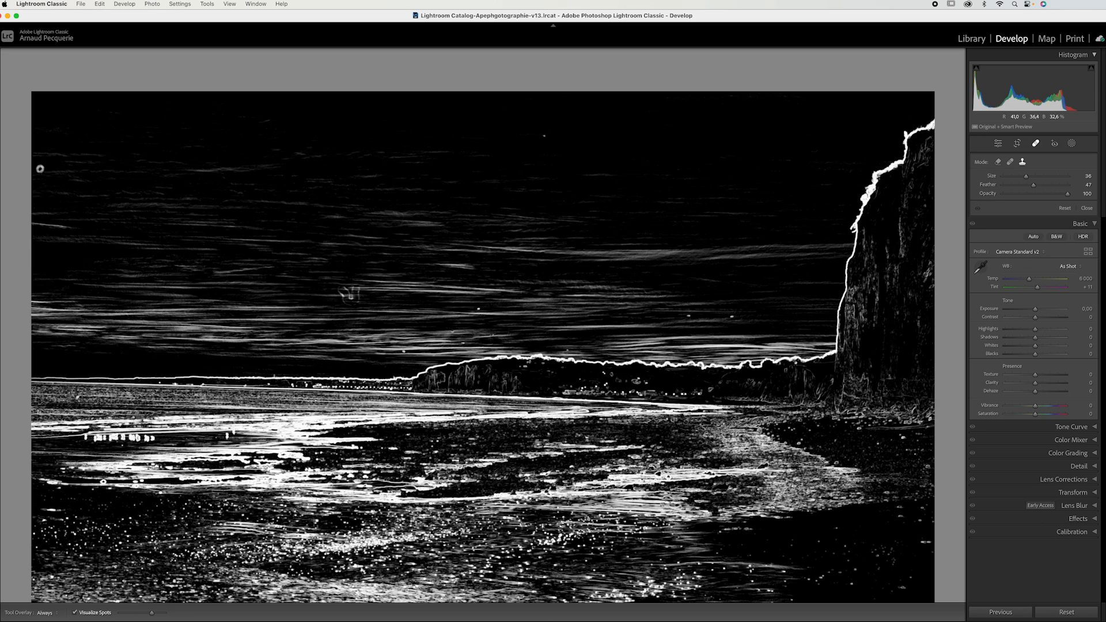
pyautogui.moveTo(150, 617)
pyautogui.moveTo(152, 615); pyautogui.dragTo(165, 614)
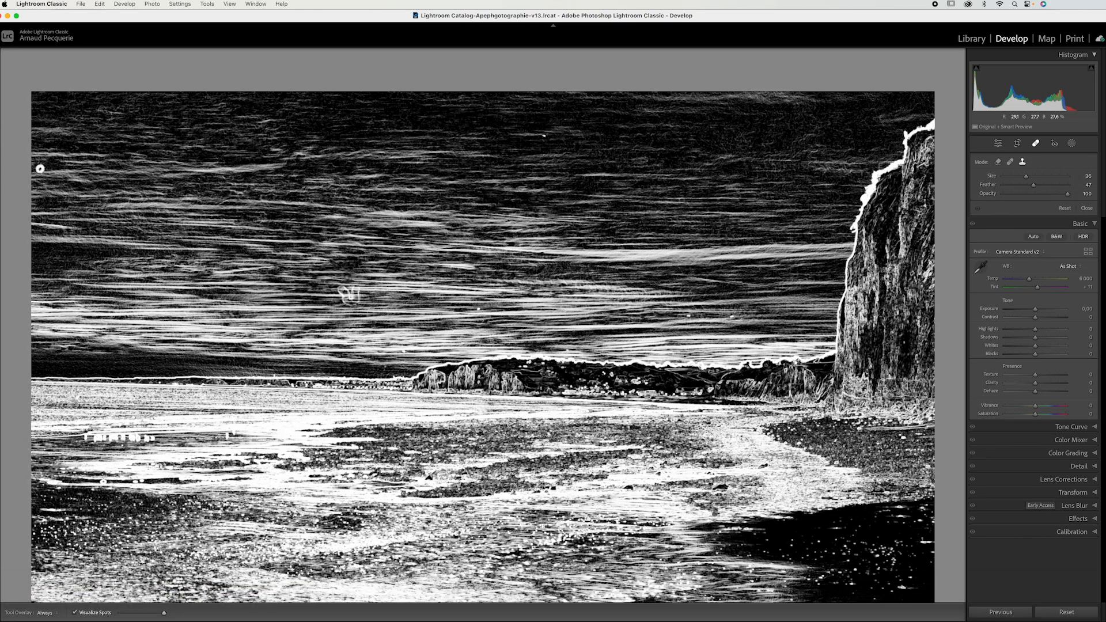
pyautogui.press('a')
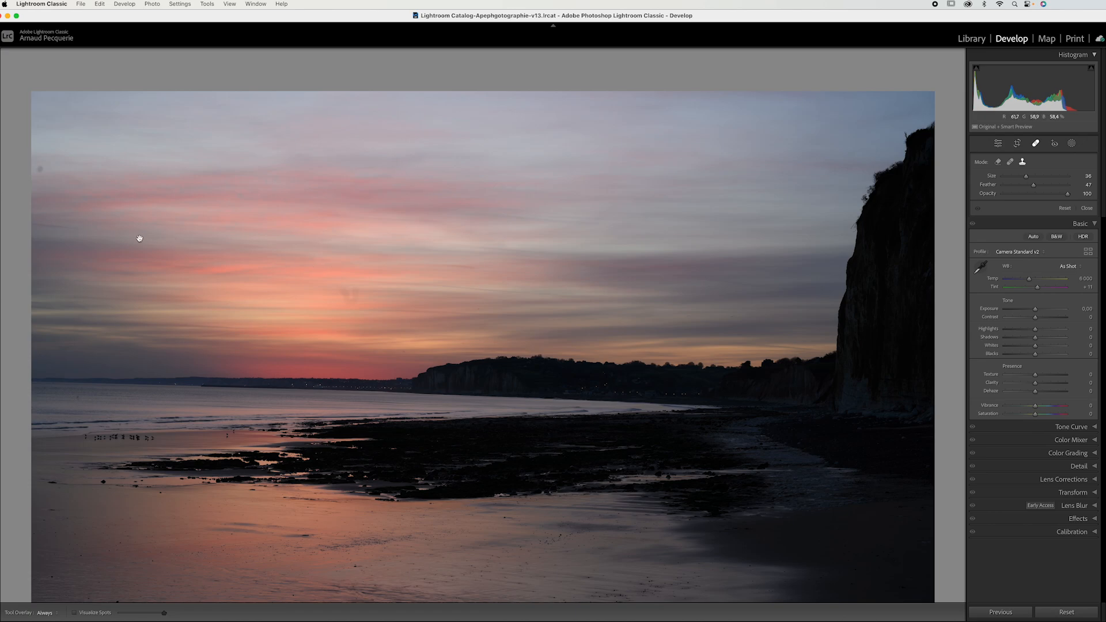
# Clone out the dark dust spot at the left edge of the sky with brush size 54, and check the result
pyautogui.scroll(3, 418, 274)
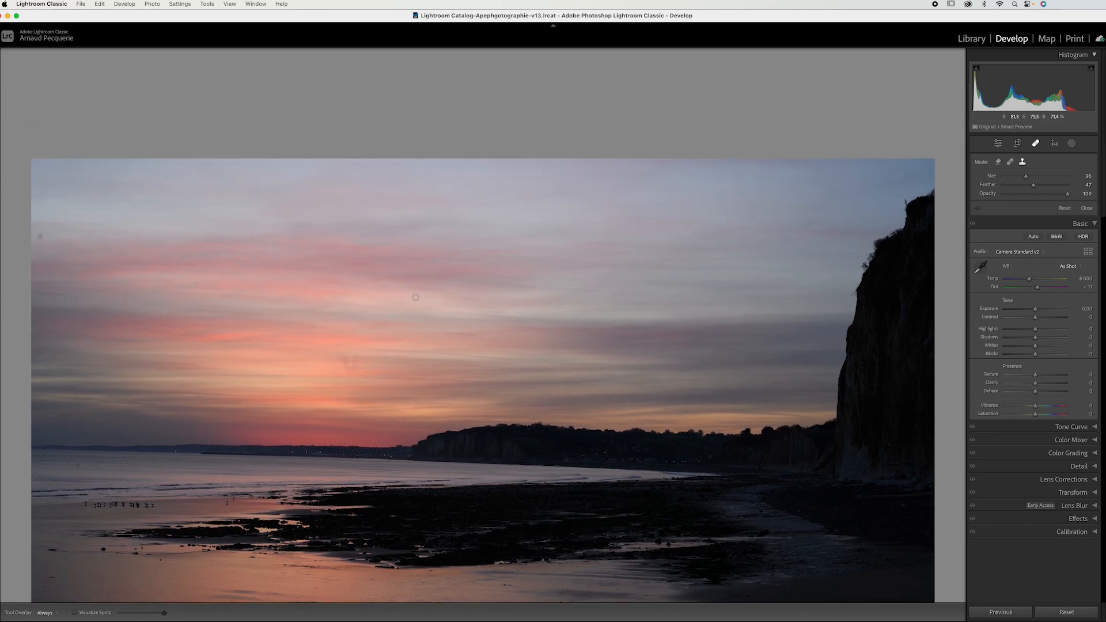
pyautogui.press('z')
pyautogui.scroll(3, 447, 170)
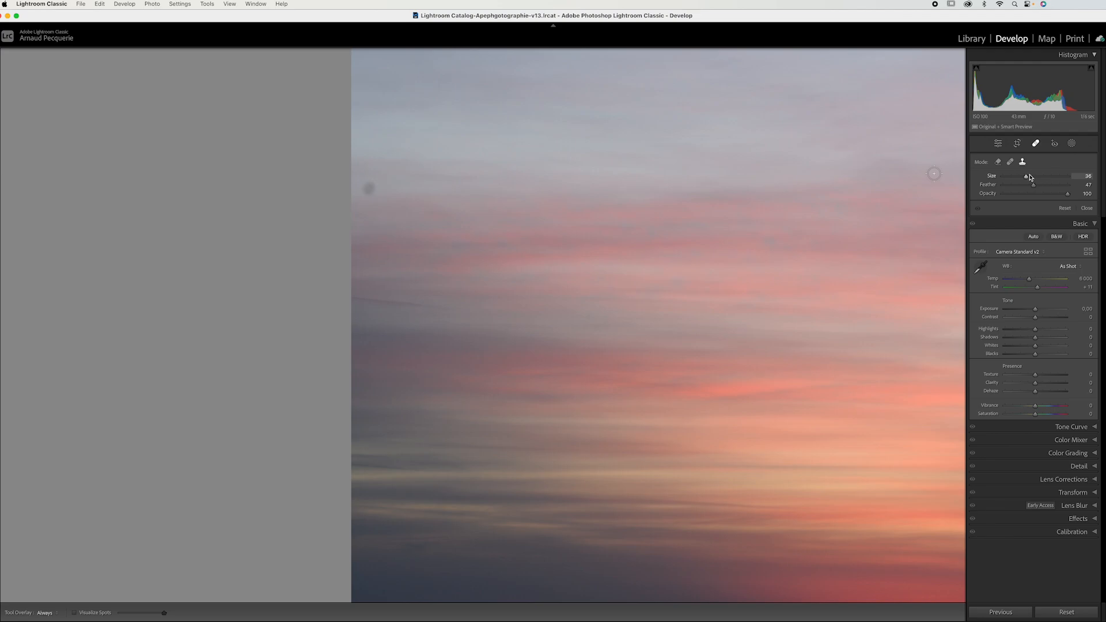
pyautogui.moveTo(1026, 177); pyautogui.dragTo(1038, 178)
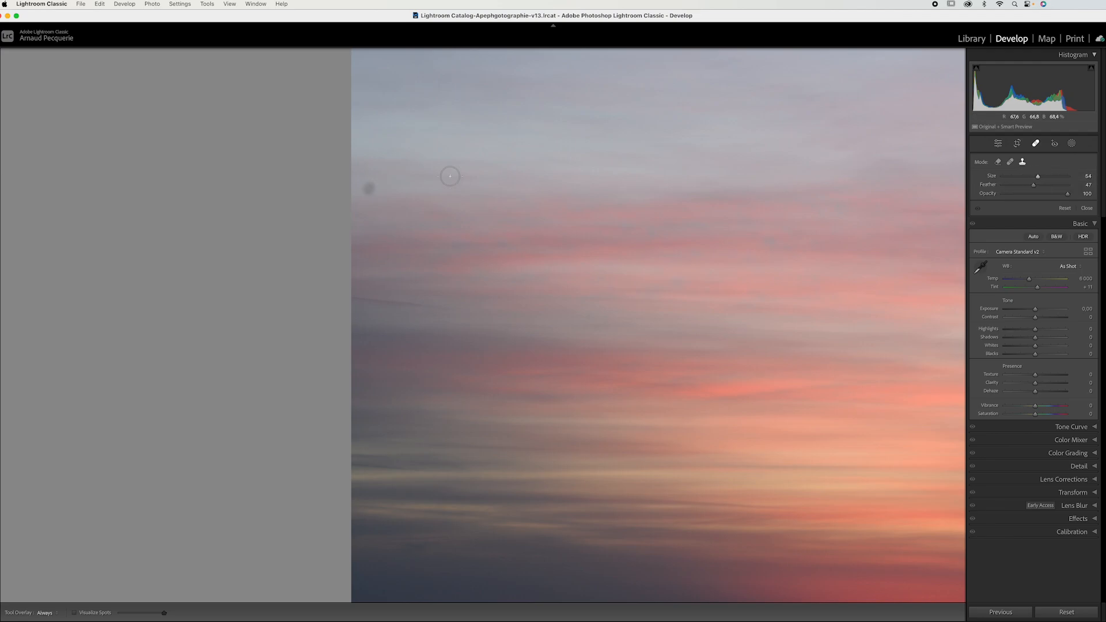
pyautogui.click(369, 187)
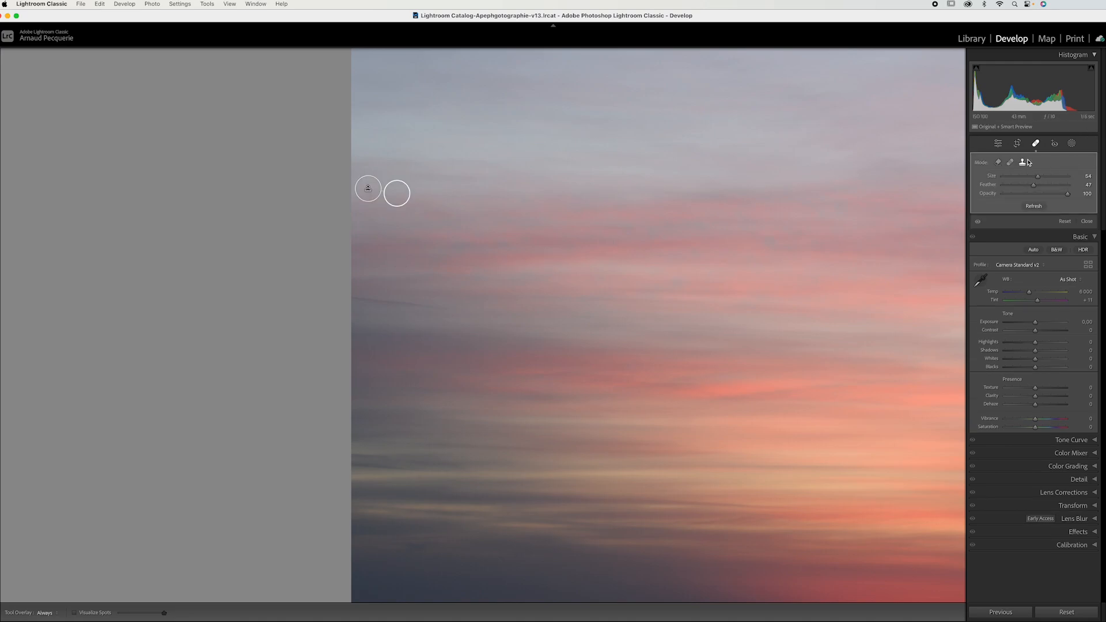
pyautogui.click(1036, 143)
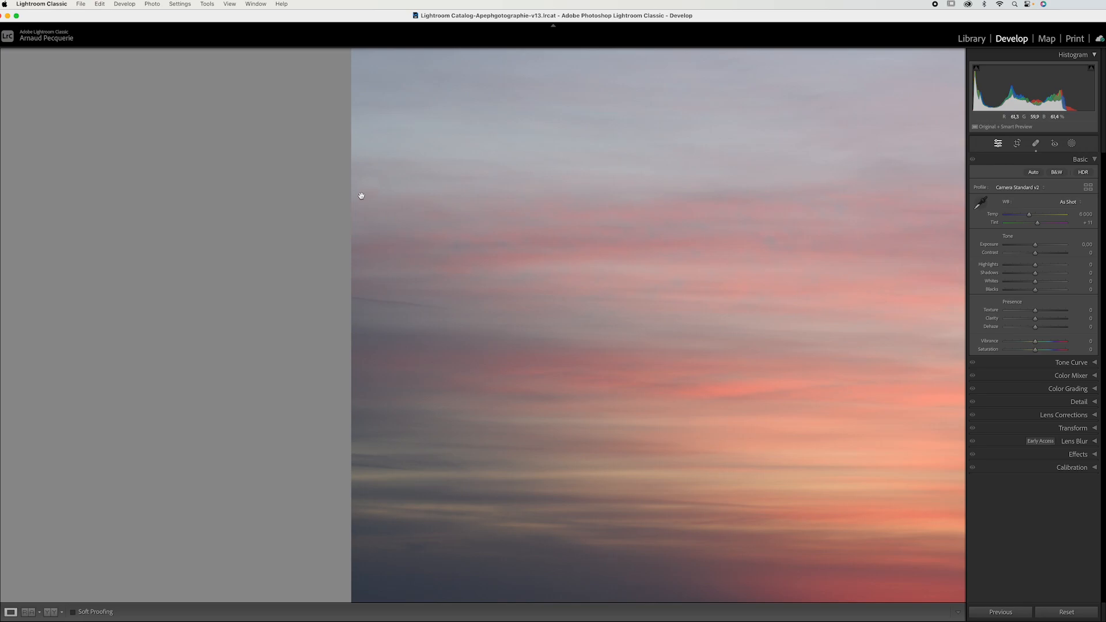
pyautogui.click(300, 212)
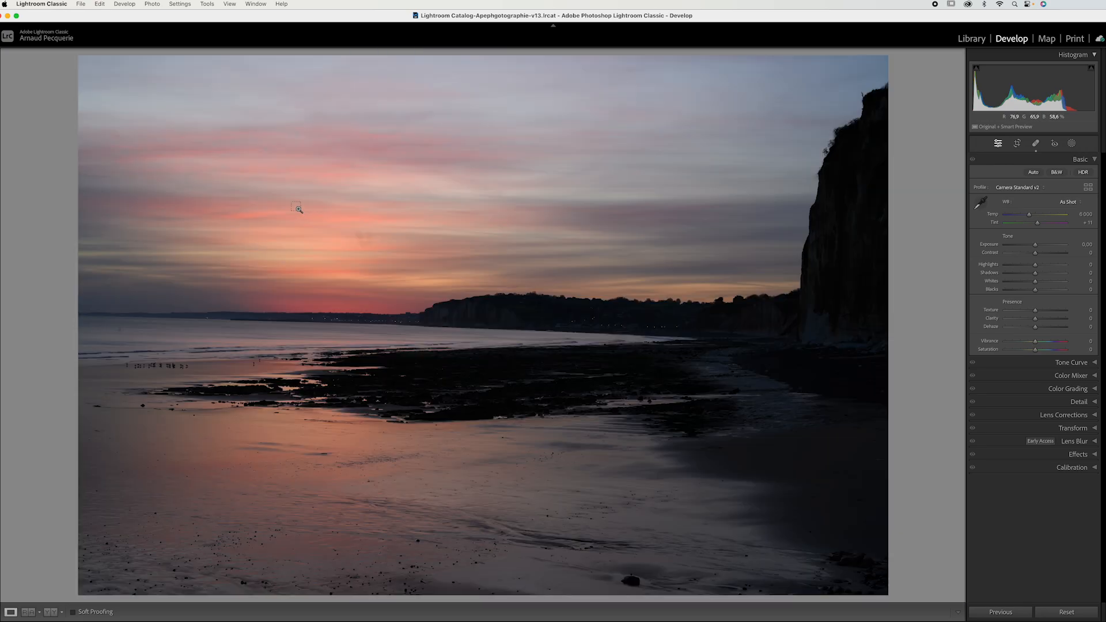
# Try to clone out the whole smudge in the orange sky above the horizon in one area with brush size 54
pyautogui.click(436, 325)
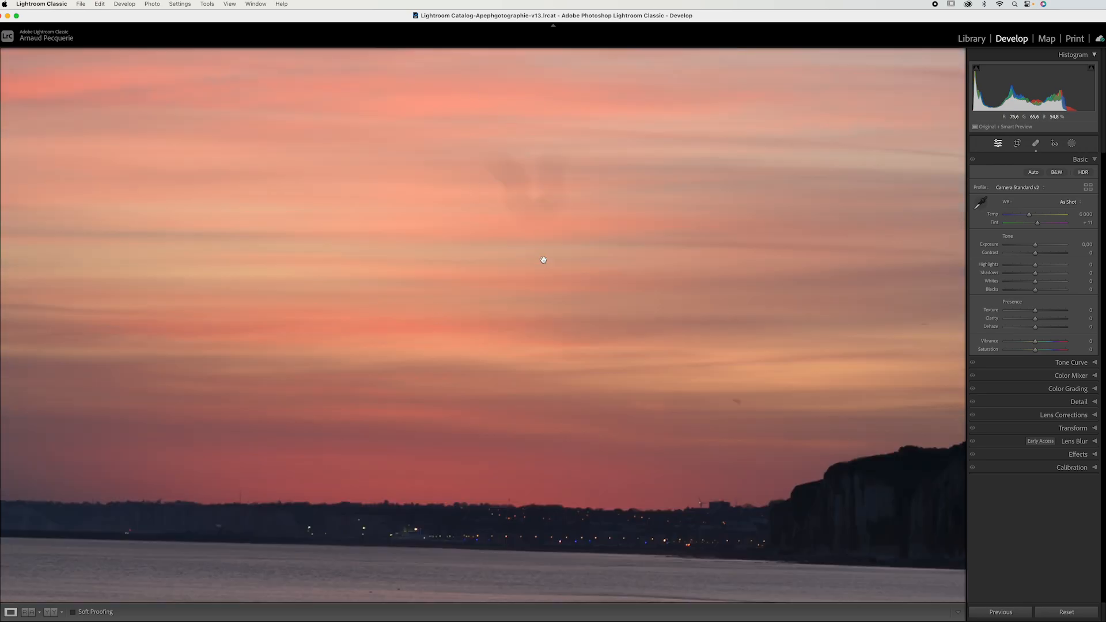
pyautogui.moveTo(543, 259); pyautogui.dragTo(455, 357)
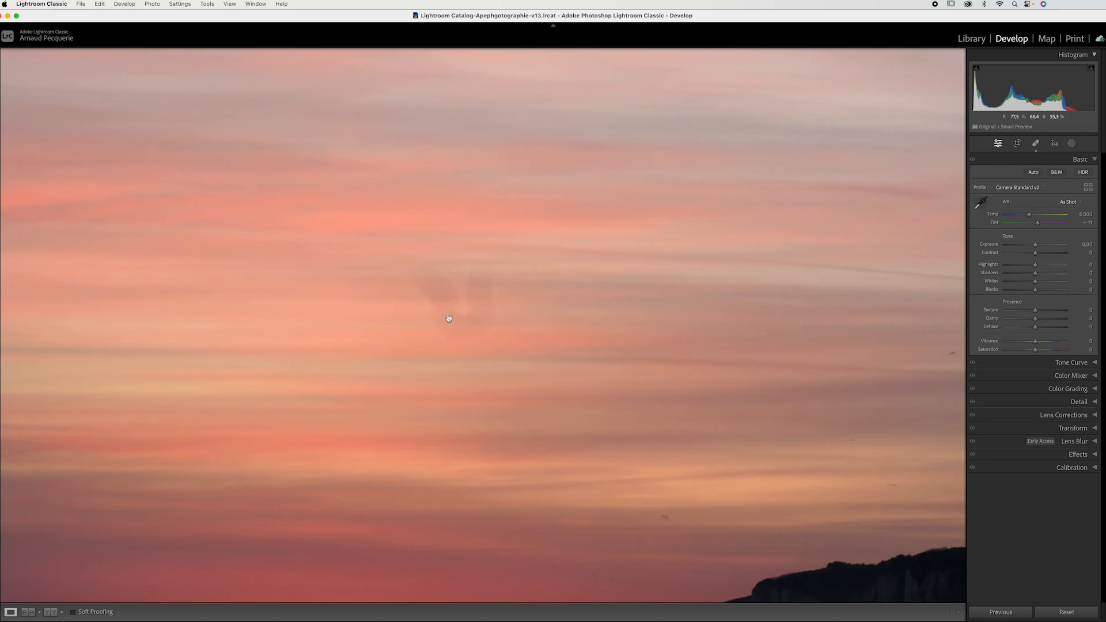
pyautogui.click(1036, 145)
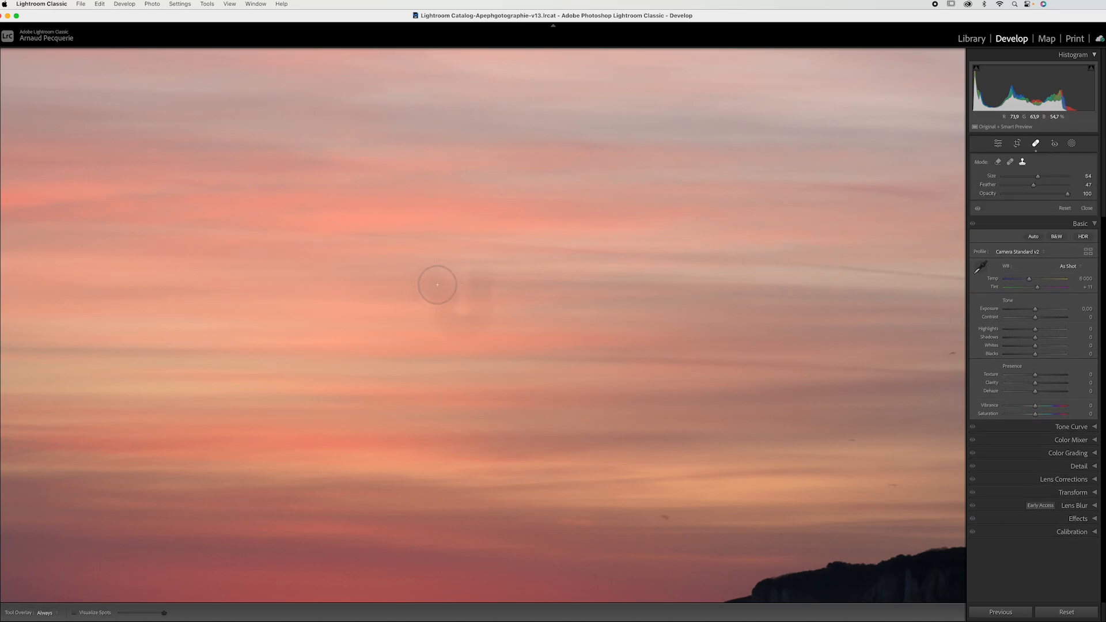
pyautogui.moveTo(437, 284)
pyautogui.mouseDown()
pyautogui.moveTo(455, 331)
pyautogui.moveTo(488, 290)
pyautogui.moveTo(449, 279)
pyautogui.mouseUp()
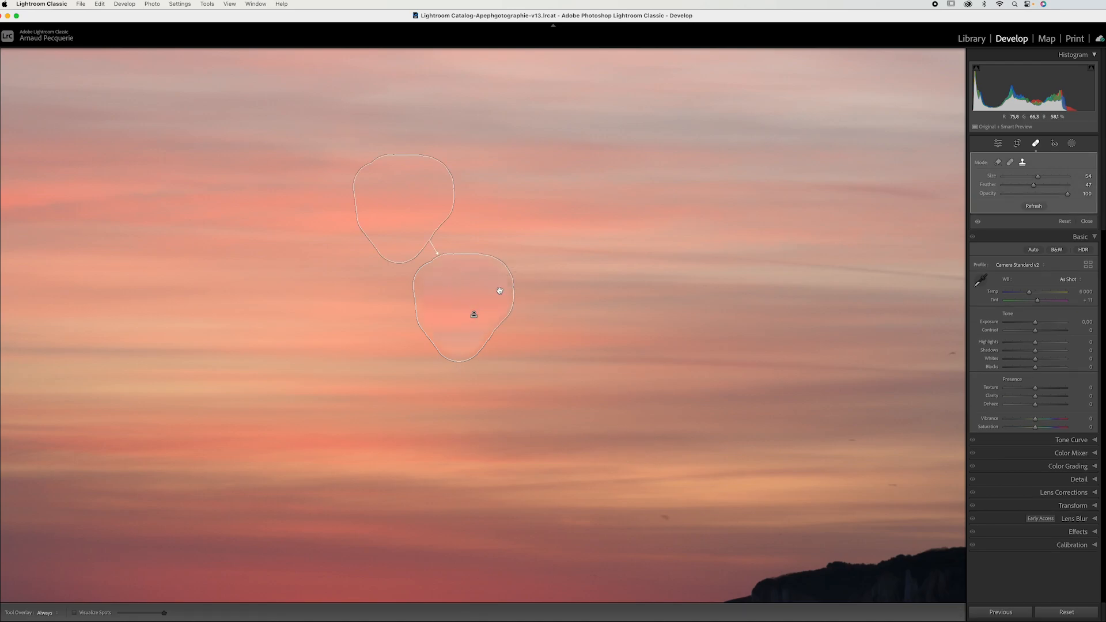
pyautogui.press('z')
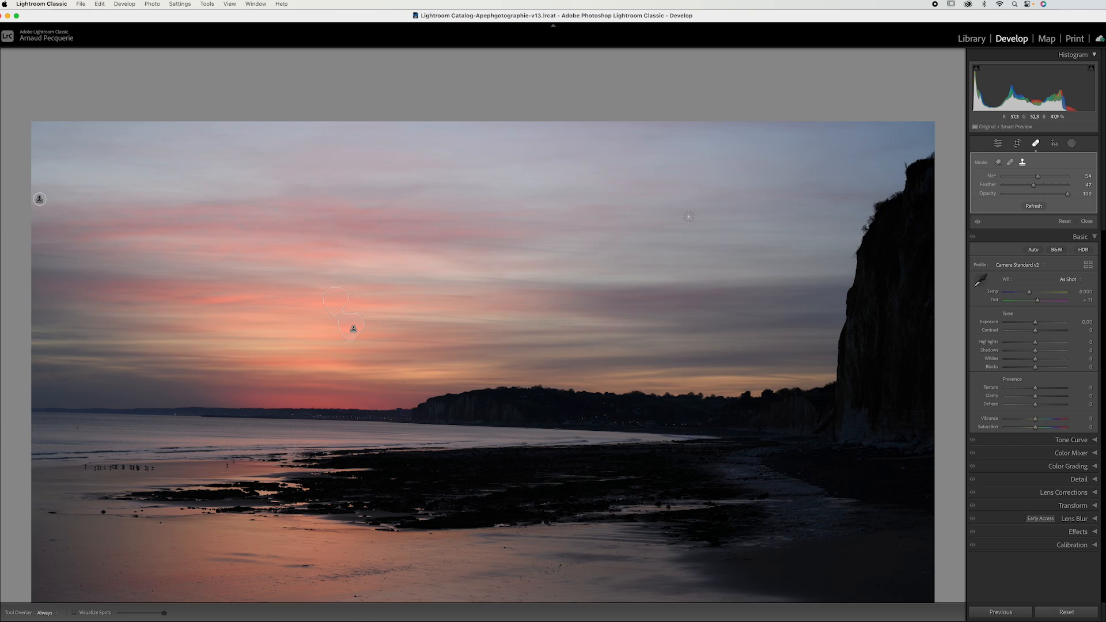
pyautogui.click(1037, 144)
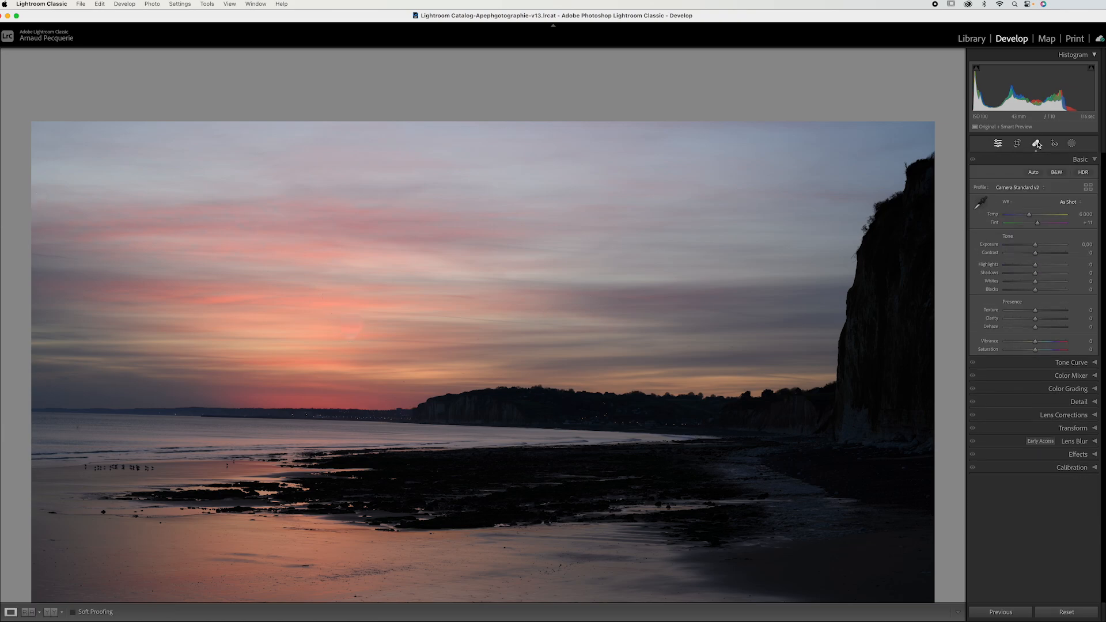
pyautogui.click(1037, 144)
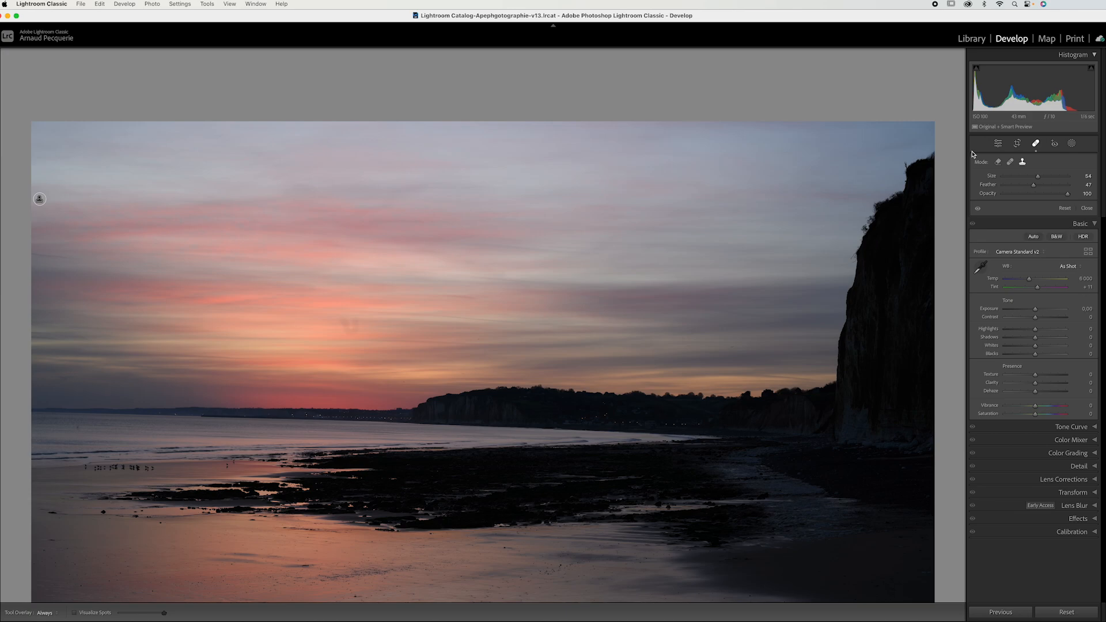
pyautogui.click(1035, 143)
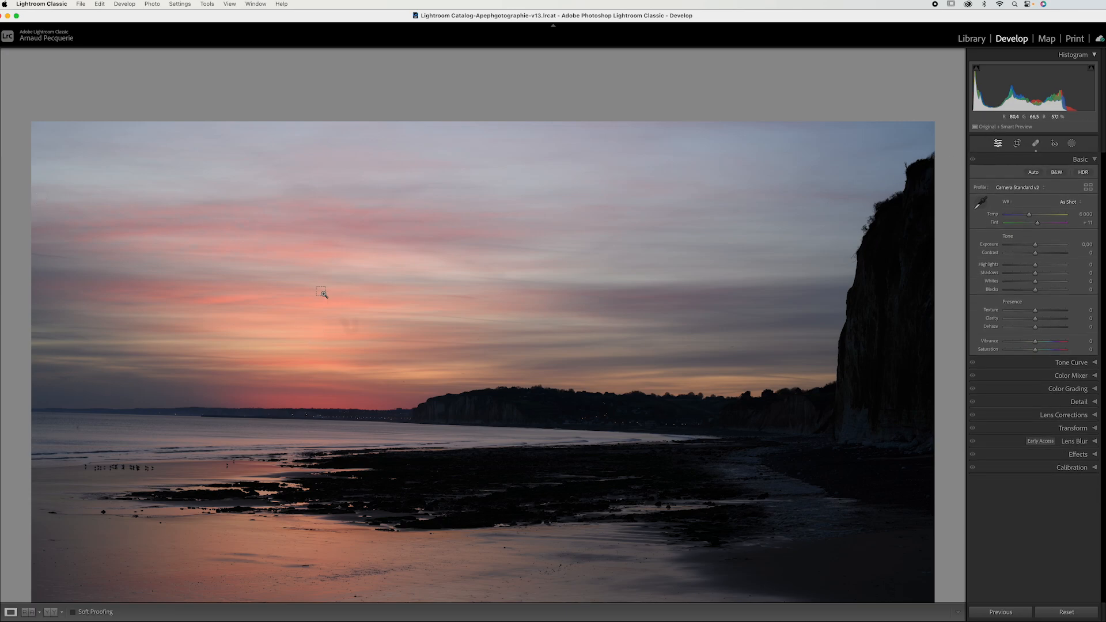
# Clone over the left part of the smudge in the orange sky with the brush size reduced to 17
pyautogui.click(426, 402)
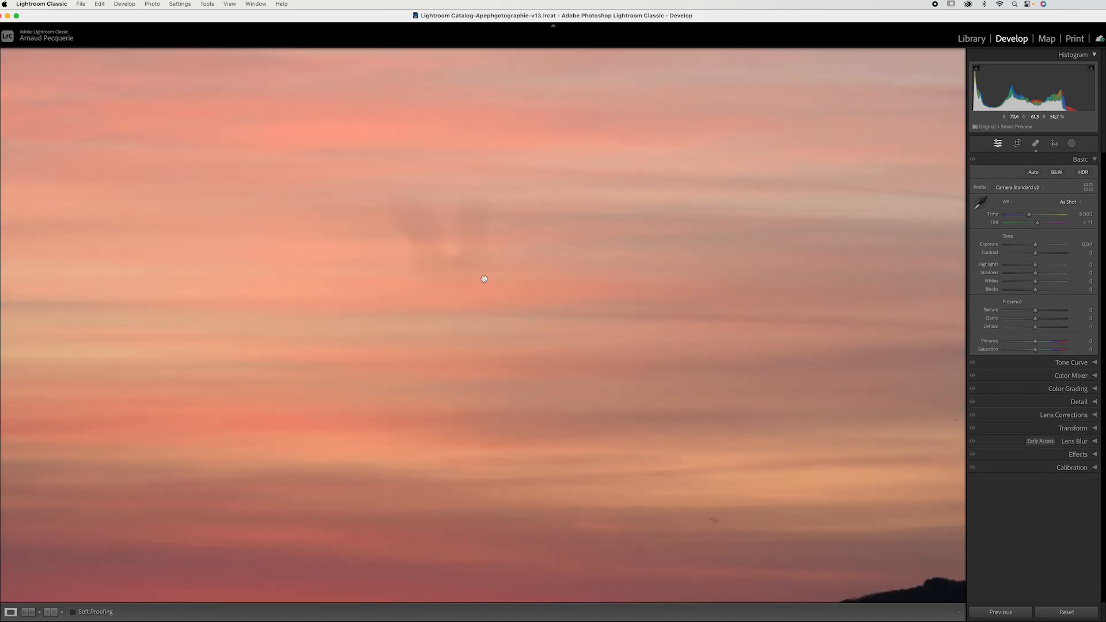
pyautogui.click(1036, 143)
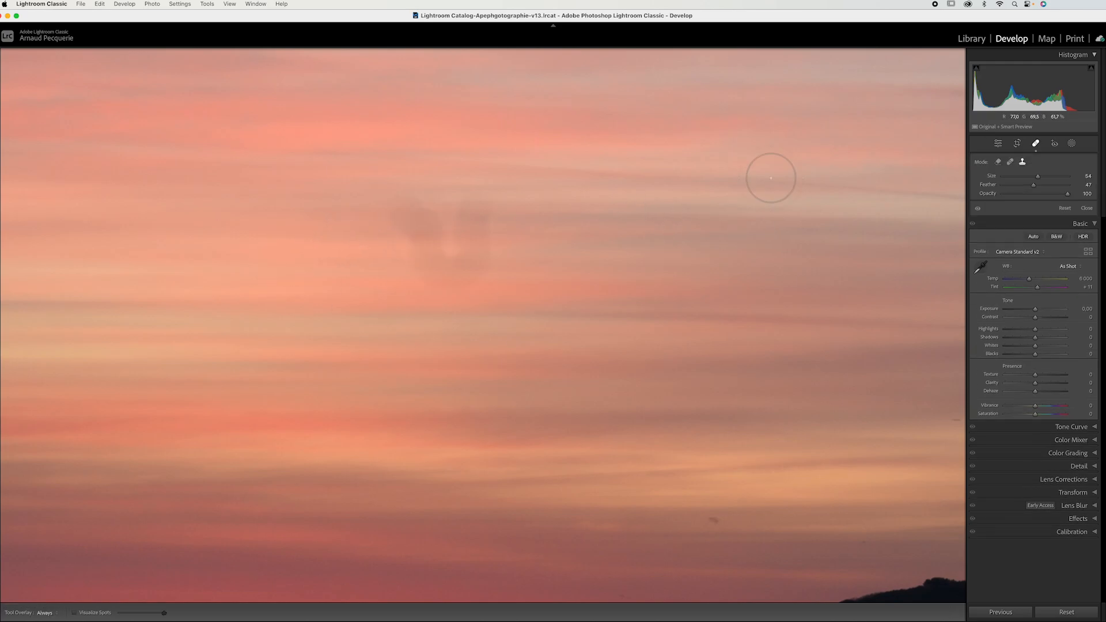
pyautogui.moveTo(1039, 177); pyautogui.dragTo(1012, 177)
pyautogui.moveTo(400, 213)
pyautogui.mouseDown()
pyautogui.moveTo(439, 211)
pyautogui.moveTo(439, 231)
pyautogui.moveTo(387, 230)
pyautogui.mouseUp()
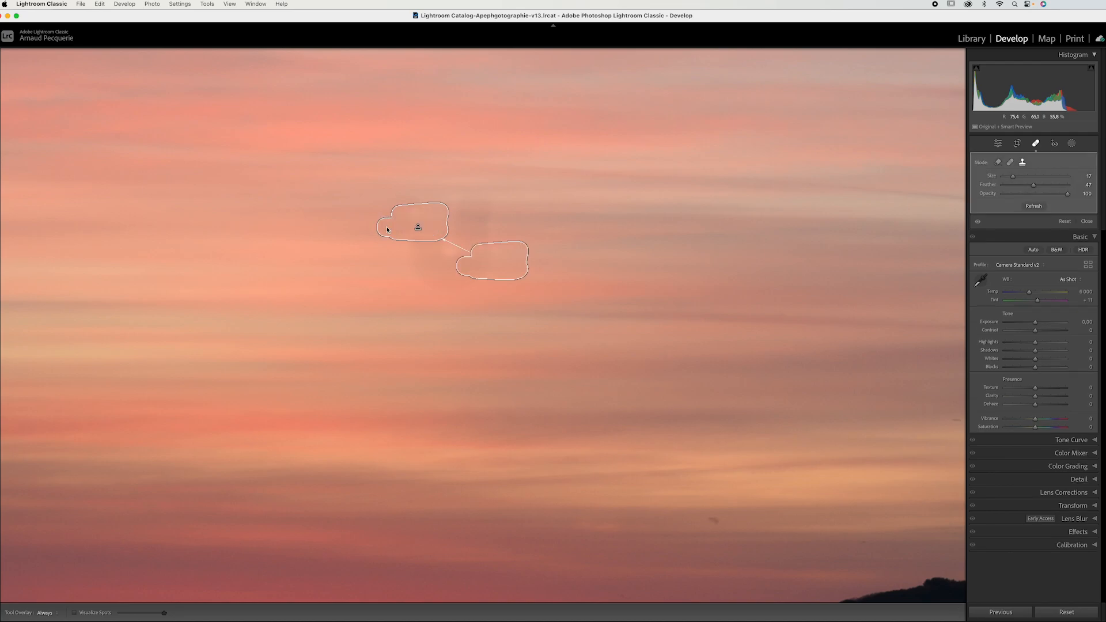
# Try clone sources on both sides of the smudge's left part in the orange sky and delete that clone area
pyautogui.click(506, 267)
pyautogui.click(506, 267)
pyautogui.moveTo(505, 267)
pyautogui.mouseDown()
pyautogui.moveTo(382, 257)
pyautogui.moveTo(363, 233)
pyautogui.mouseUp()
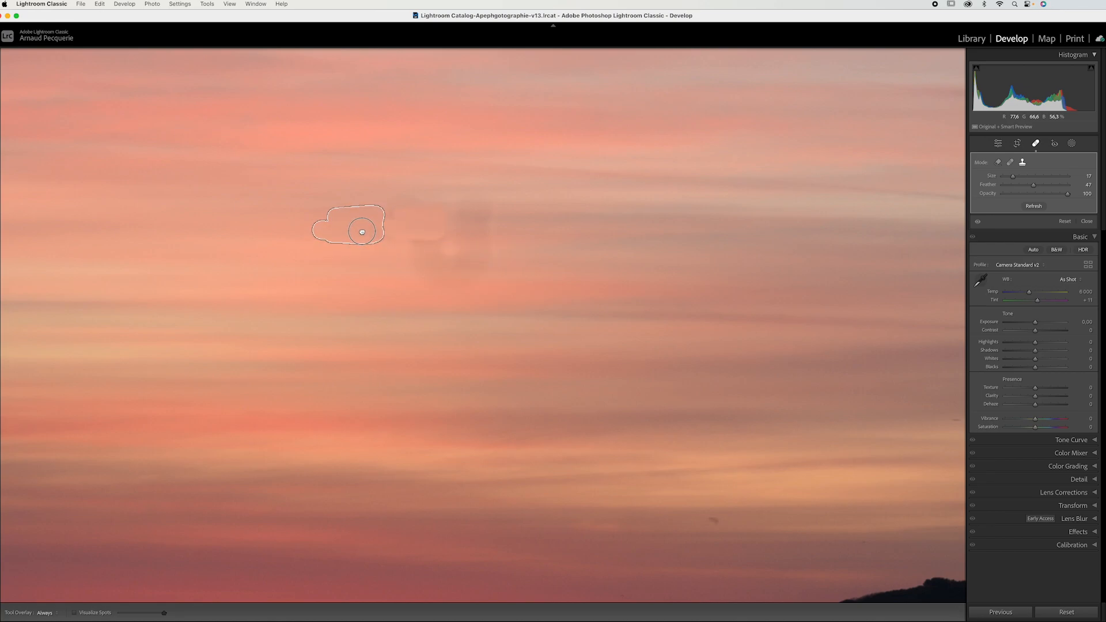
pyautogui.moveTo(362, 232)
pyautogui.mouseDown()
pyautogui.moveTo(558, 227)
pyautogui.moveTo(582, 288)
pyautogui.moveTo(588, 410)
pyautogui.moveTo(282, 373)
pyautogui.moveTo(328, 227)
pyautogui.moveTo(537, 227)
pyautogui.mouseUp()
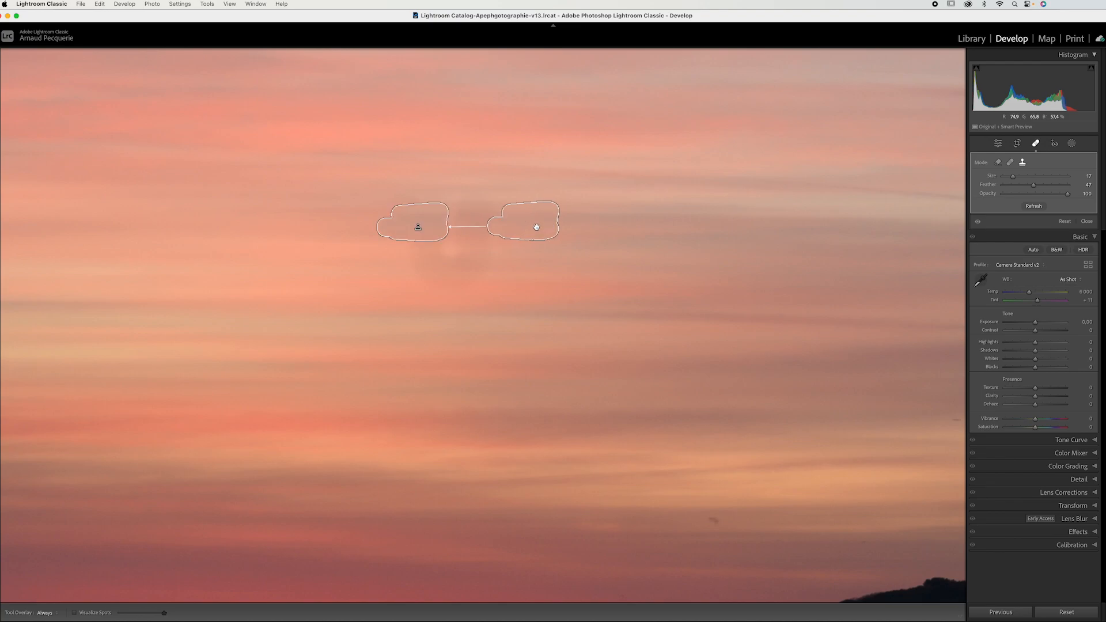
pyautogui.press('Delete')
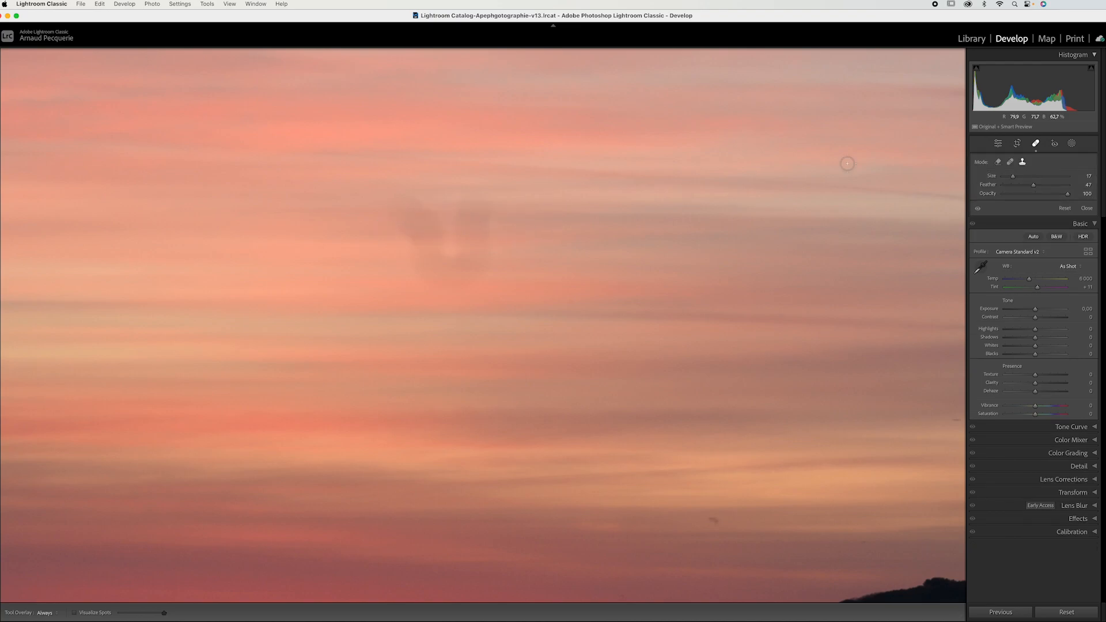
# Heal the left part of the smudge in the orange sky in Heal mode with brush size 17, and check the result without overlays
pyautogui.click(1010, 163)
pyautogui.moveTo(398, 214)
pyautogui.mouseDown()
pyautogui.moveTo(442, 214)
pyautogui.moveTo(442, 226)
pyautogui.moveTo(388, 226)
pyautogui.moveTo(419, 225)
pyautogui.mouseUp()
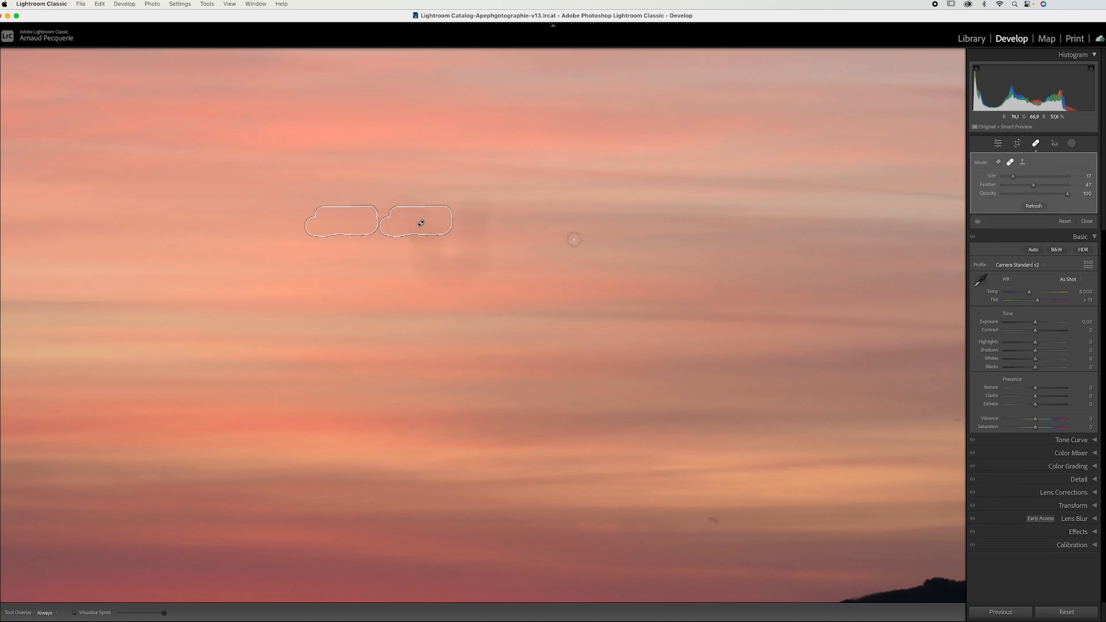
pyautogui.click(1035, 144)
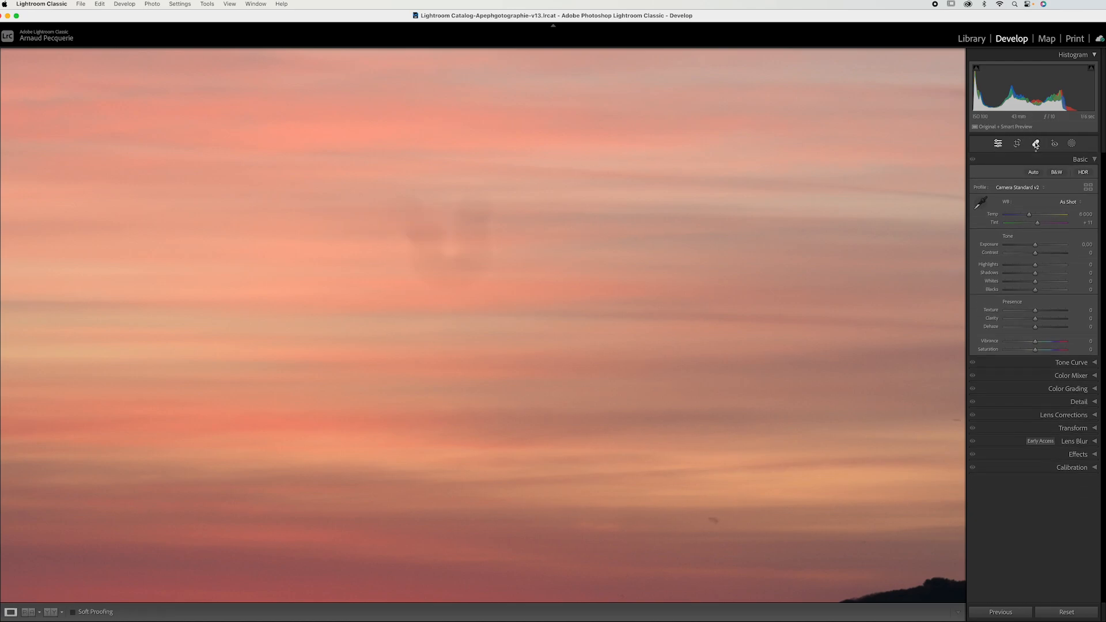
pyautogui.click(1035, 144)
# Heal the right, middle and lower parts of the smudge with separate strokes, and check the whole photo with the Healing tool closed
pyautogui.moveTo(464, 213)
pyautogui.mouseDown()
pyautogui.moveTo(505, 215)
pyautogui.moveTo(456, 224)
pyautogui.moveTo(500, 226)
pyautogui.moveTo(449, 228)
pyautogui.moveTo(427, 247)
pyautogui.moveTo(483, 247)
pyautogui.moveTo(407, 244)
pyautogui.moveTo(498, 247)
pyautogui.mouseUp()
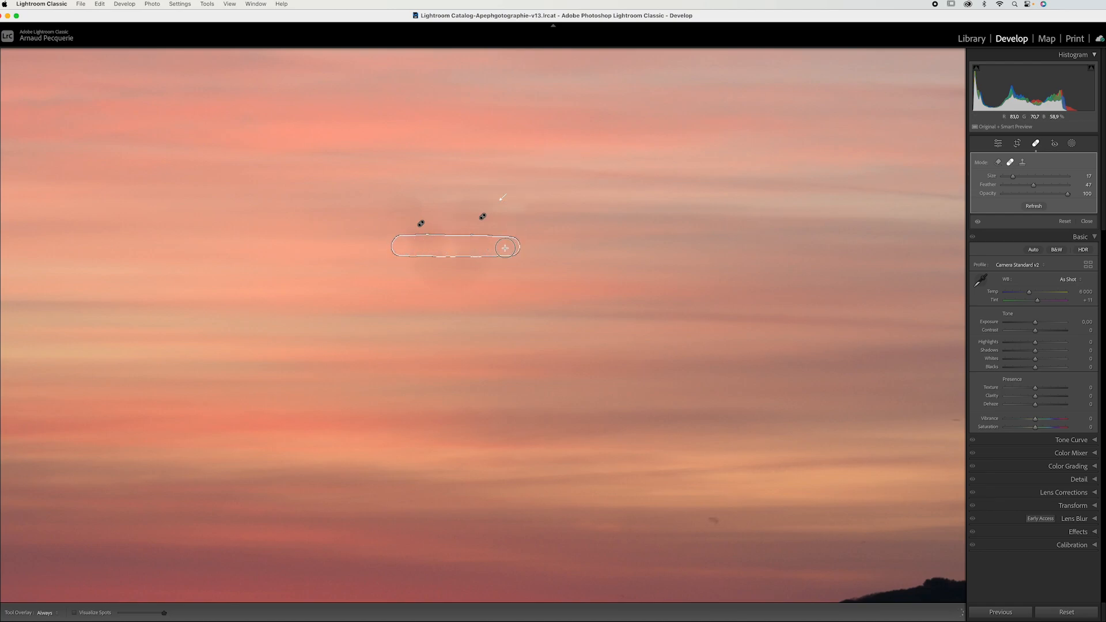
pyautogui.press('super+z')
pyautogui.moveTo(410, 271); pyautogui.dragTo(505, 265)
pyautogui.press('z')
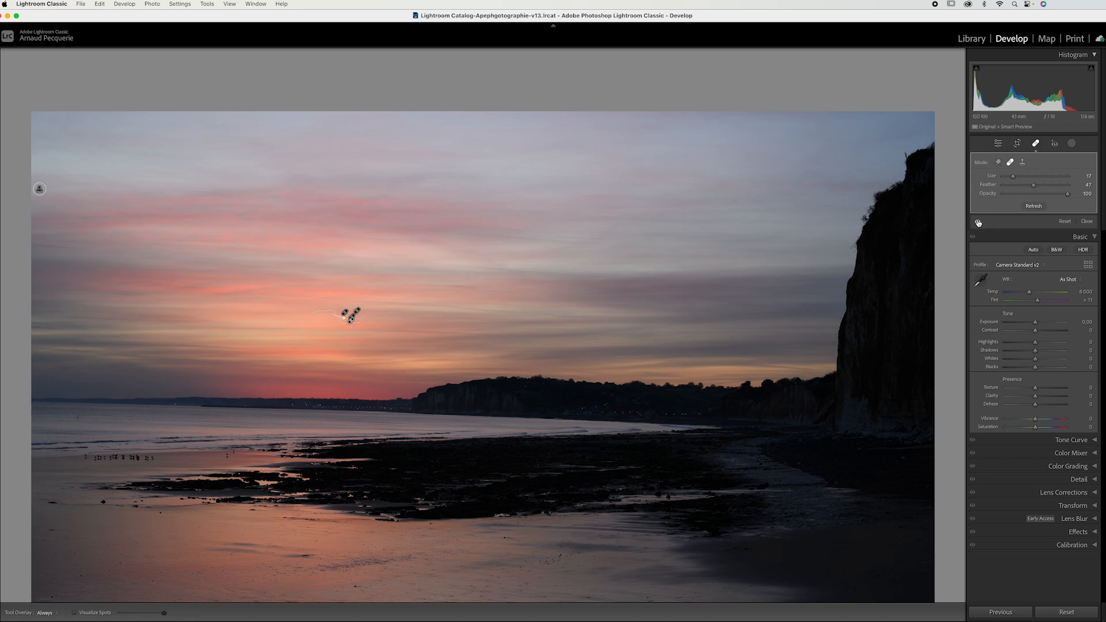
pyautogui.click(1036, 144)
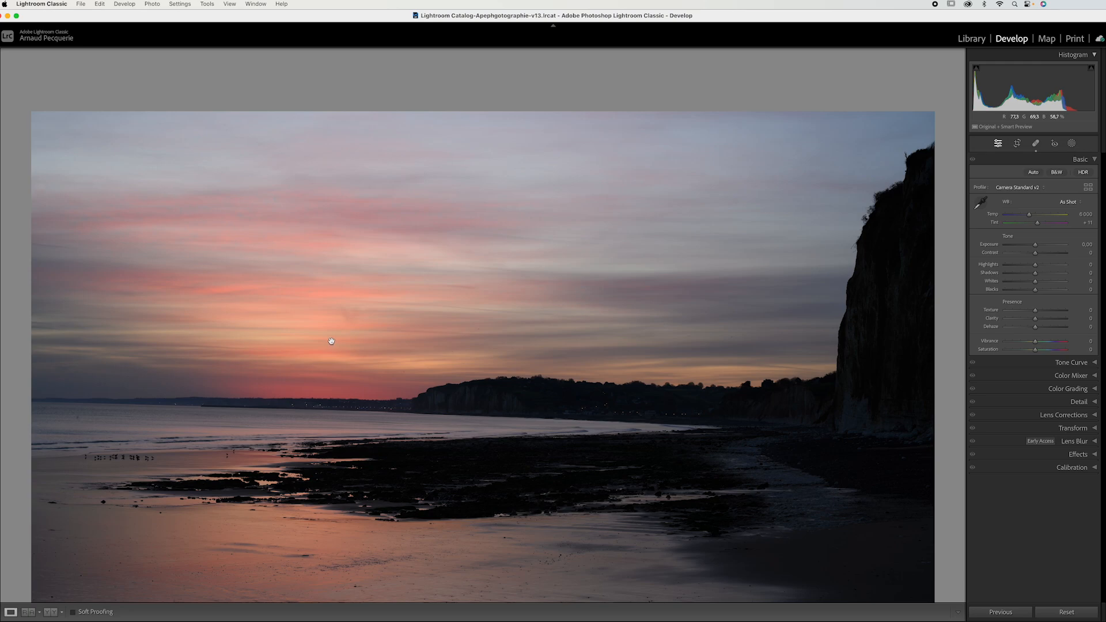
# Open the portrait cliff beach photo from the Library grid and zoom in on the sign and the two walkers by the sea wall
pyautogui.click(971, 40)
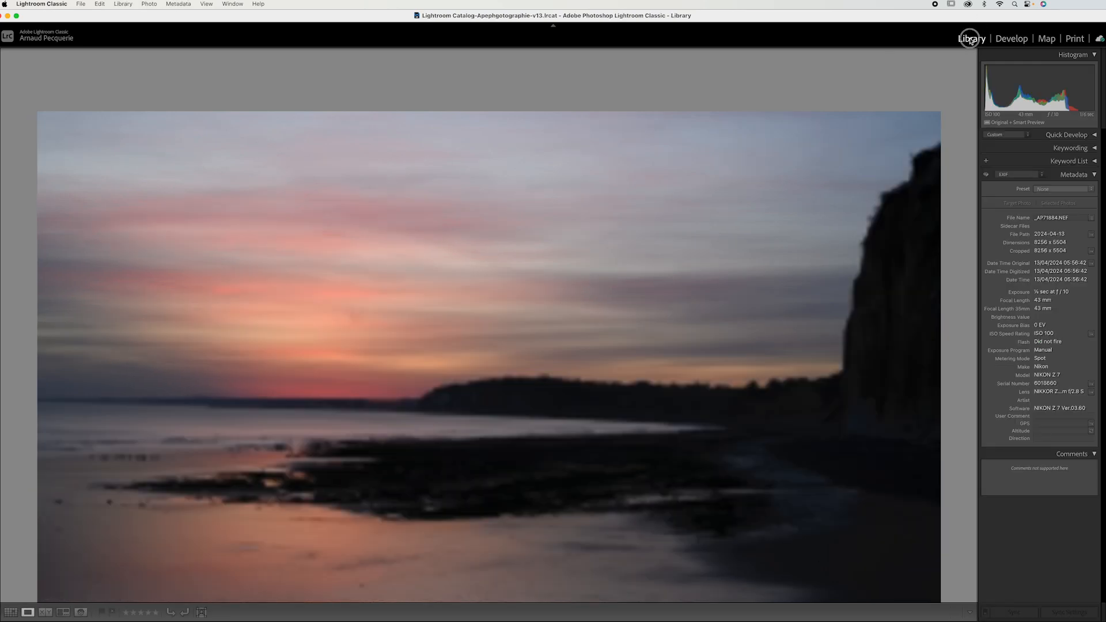
pyautogui.click(11, 612)
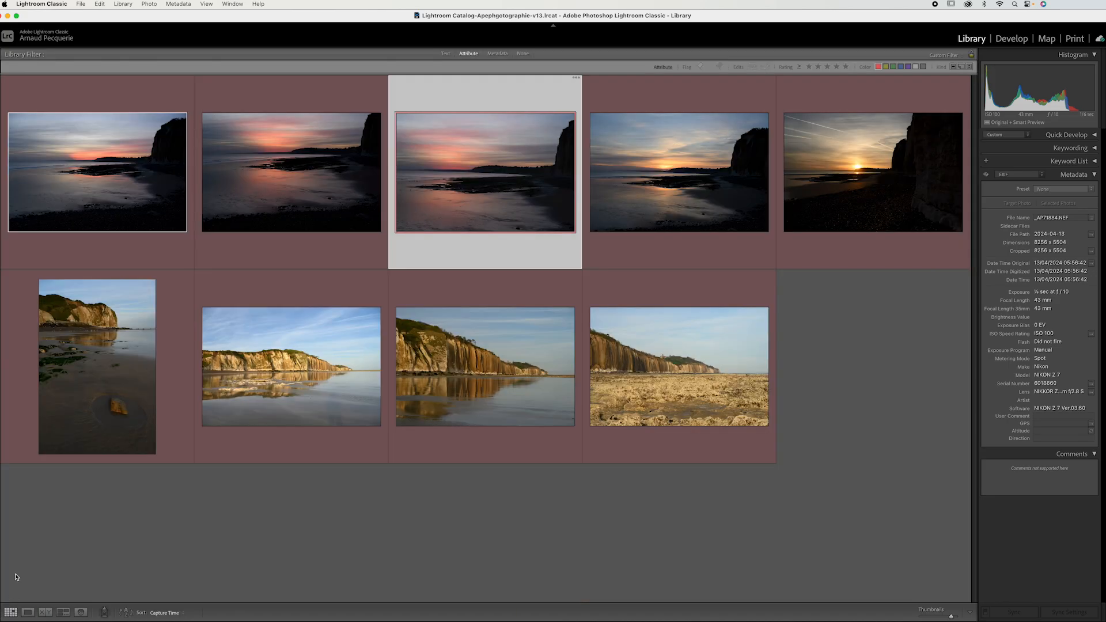
pyautogui.doubleClick(90, 399)
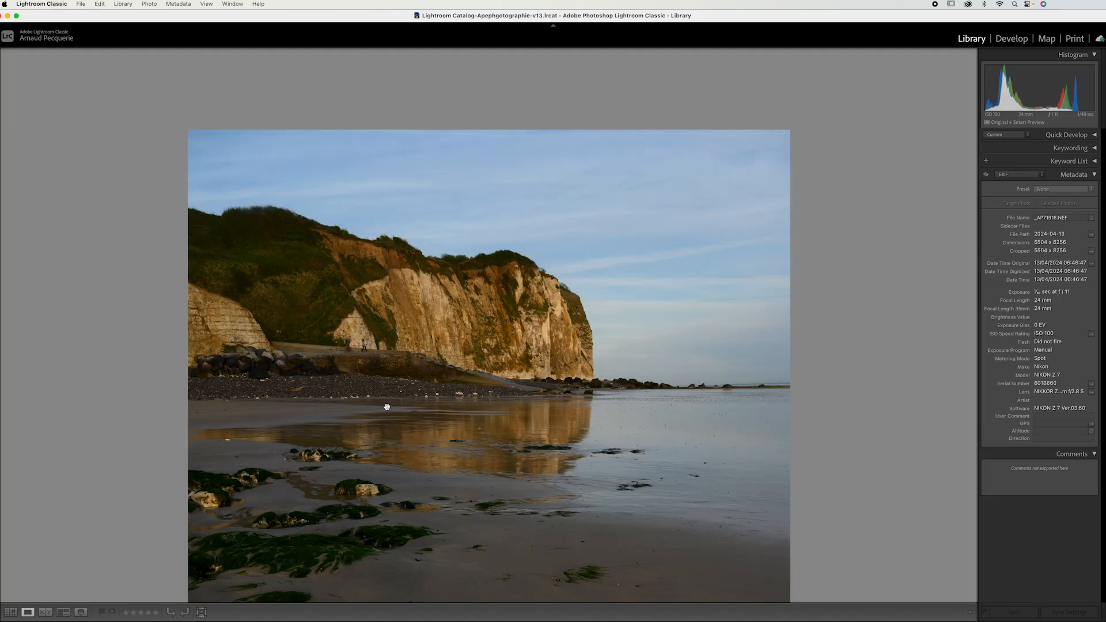
pyautogui.click(387, 407)
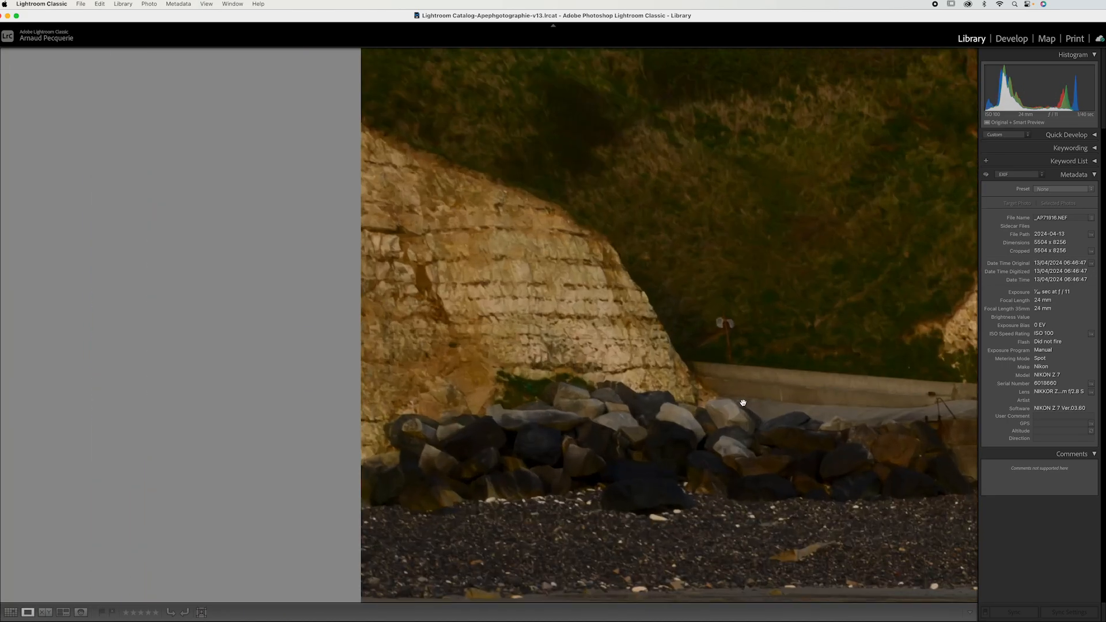
pyautogui.click(743, 402)
pyautogui.click(699, 333)
pyautogui.moveTo(699, 333); pyautogui.dragTo(370, 378)
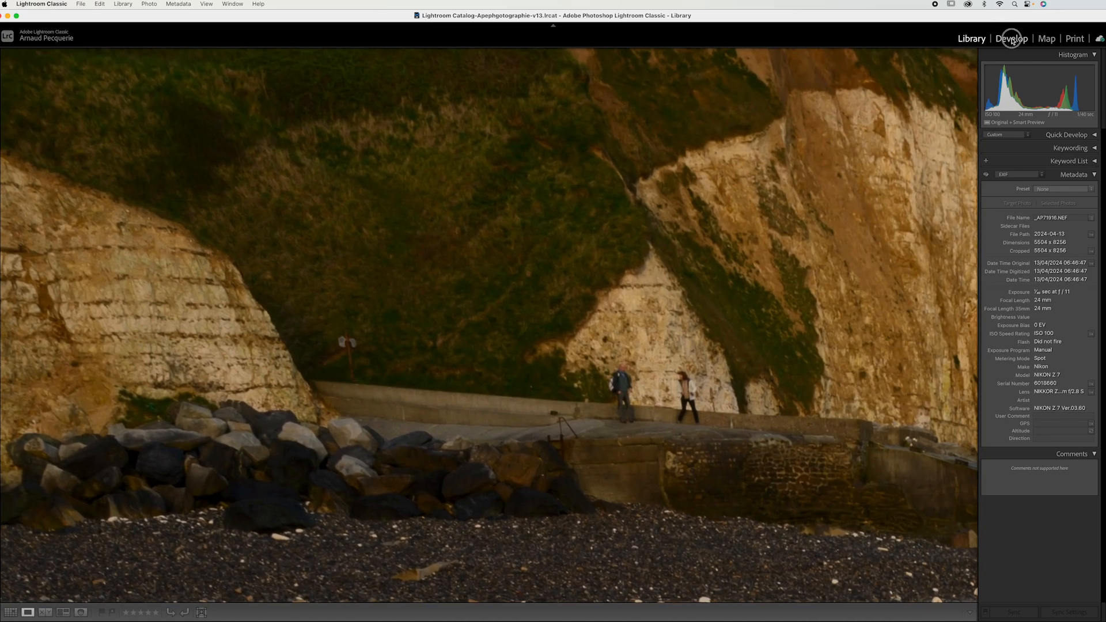
# Clone out the sign in front of the grassy slope in Develop with brush size 17, and check the result without overlays
pyautogui.click(1011, 38)
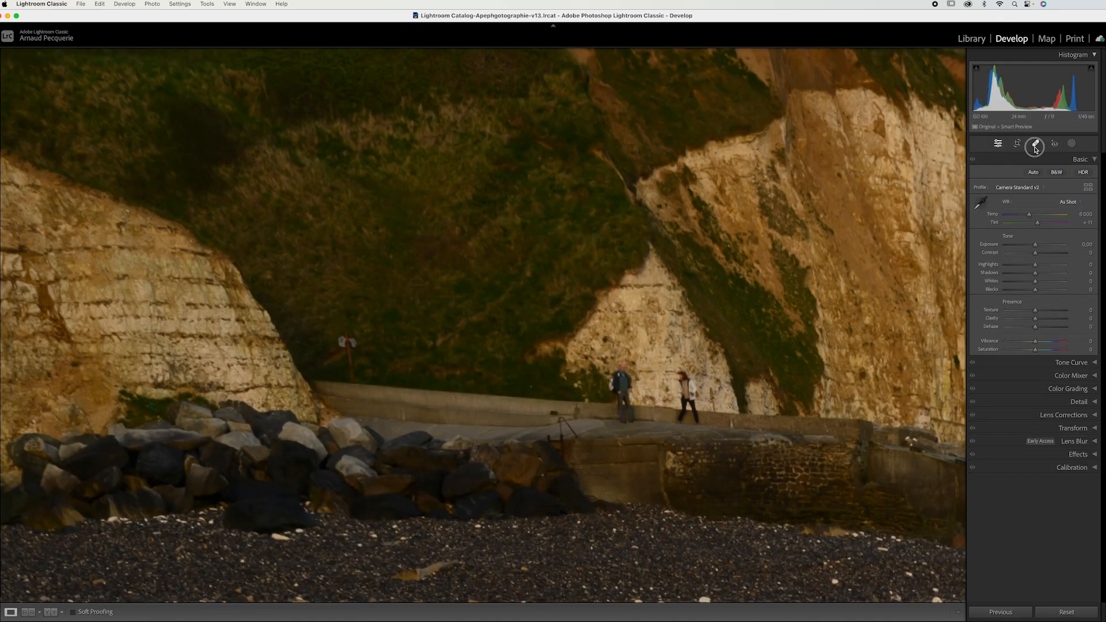
pyautogui.click(1035, 143)
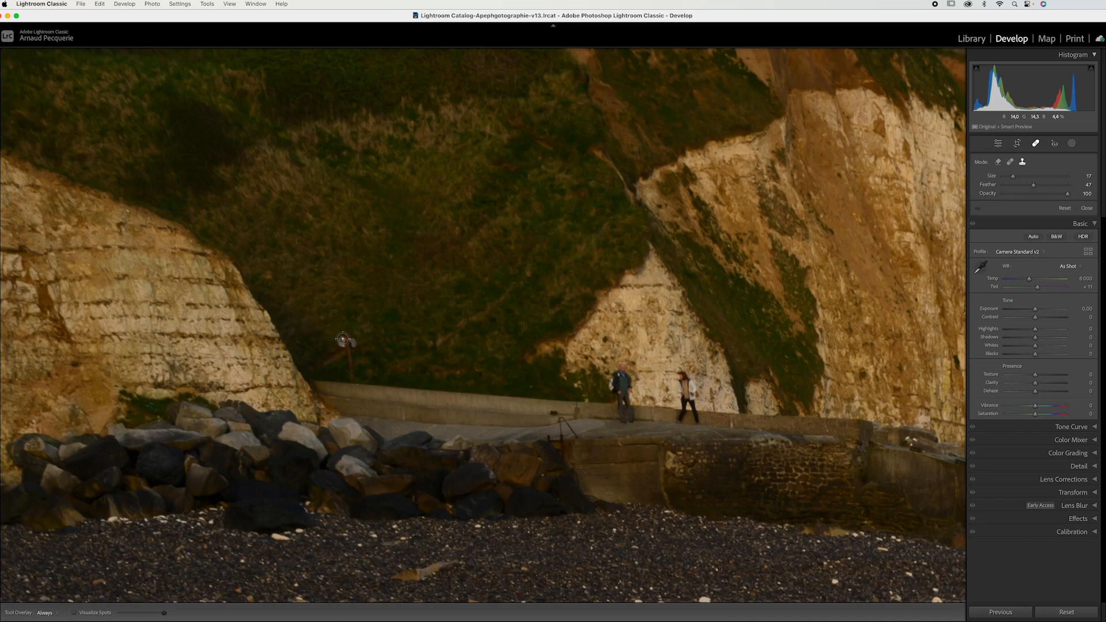
pyautogui.moveTo(335, 336)
pyautogui.mouseDown()
pyautogui.moveTo(351, 353)
pyautogui.moveTo(338, 363)
pyautogui.moveTo(358, 373)
pyautogui.moveTo(348, 371)
pyautogui.mouseUp()
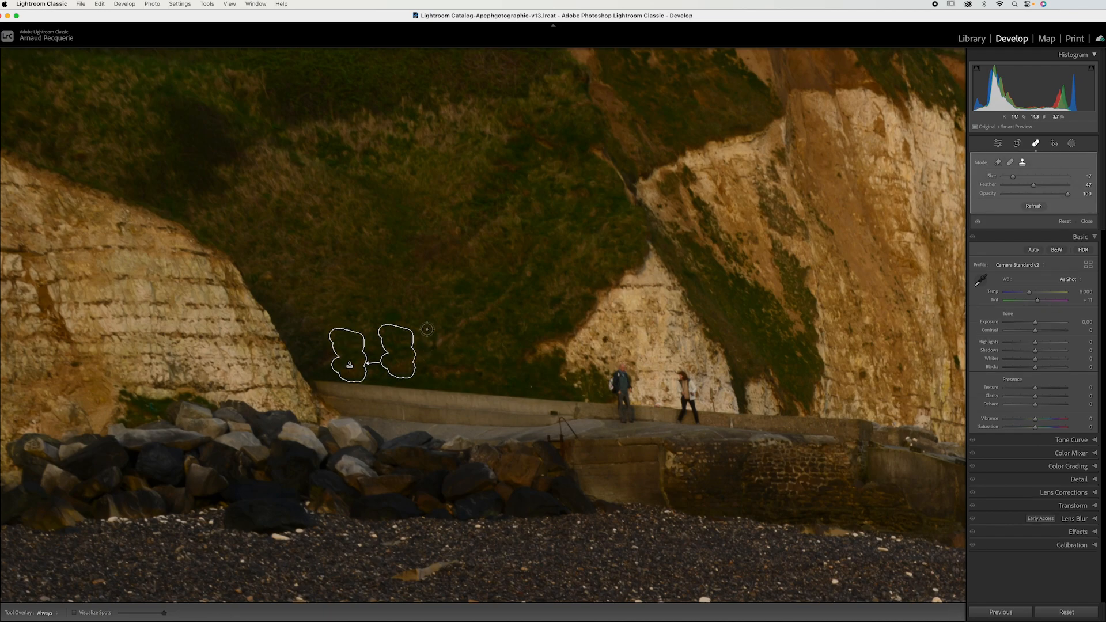
pyautogui.click(1036, 146)
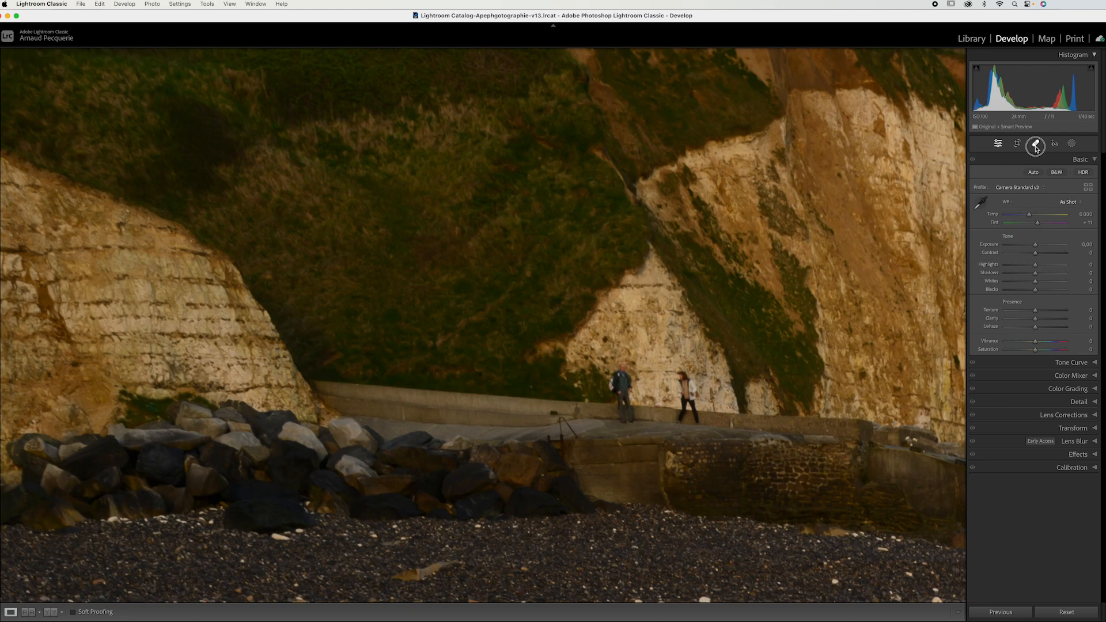
pyautogui.click(1036, 145)
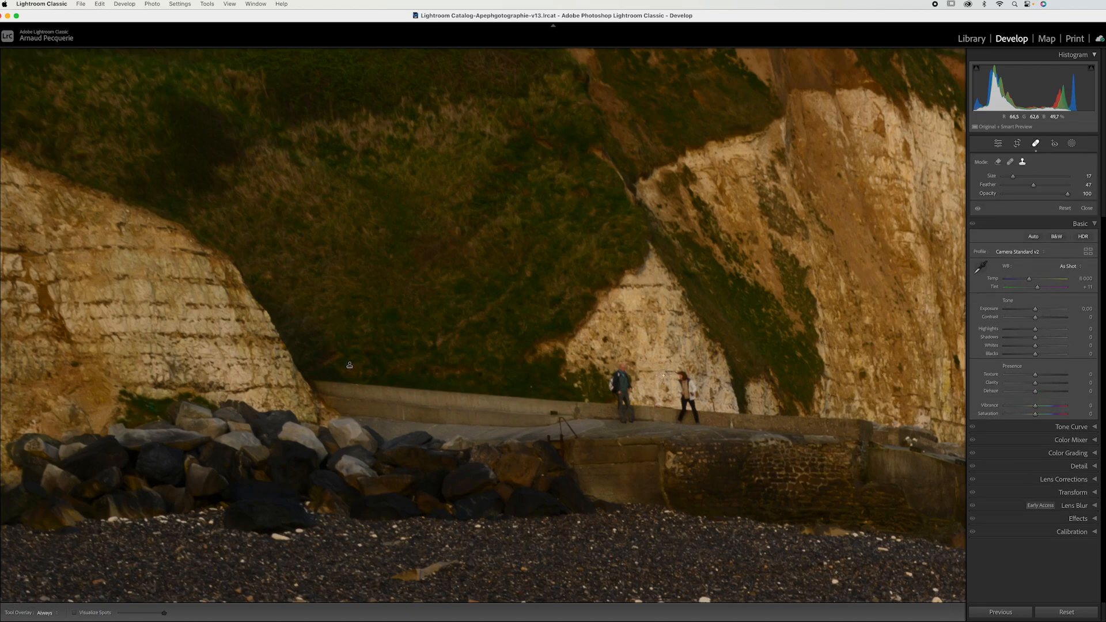
# Clone out the walker in white, covering the body from the cliff above and the legs from farther along the sea wall
pyautogui.moveTo(678, 376)
pyautogui.mouseDown()
pyautogui.moveTo(694, 372)
pyautogui.moveTo(675, 380)
pyautogui.moveTo(700, 391)
pyautogui.moveTo(672, 403)
pyautogui.moveTo(698, 403)
pyautogui.moveTo(675, 382)
pyautogui.mouseUp()
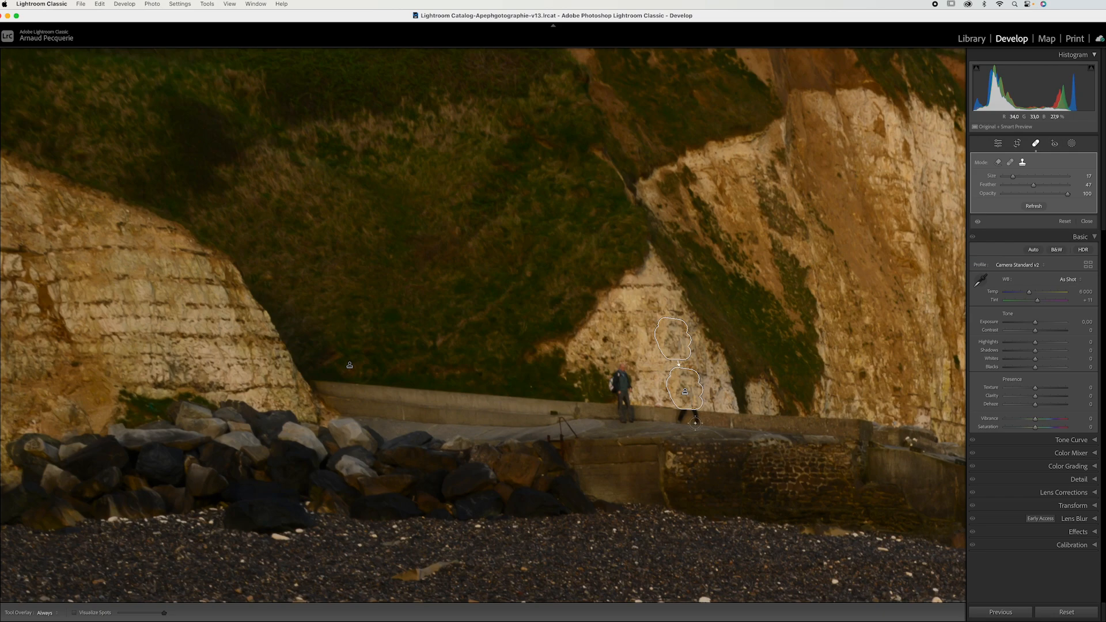
pyautogui.moveTo(698, 415)
pyautogui.mouseDown()
pyautogui.moveTo(679, 415)
pyautogui.moveTo(697, 418)
pyautogui.mouseUp()
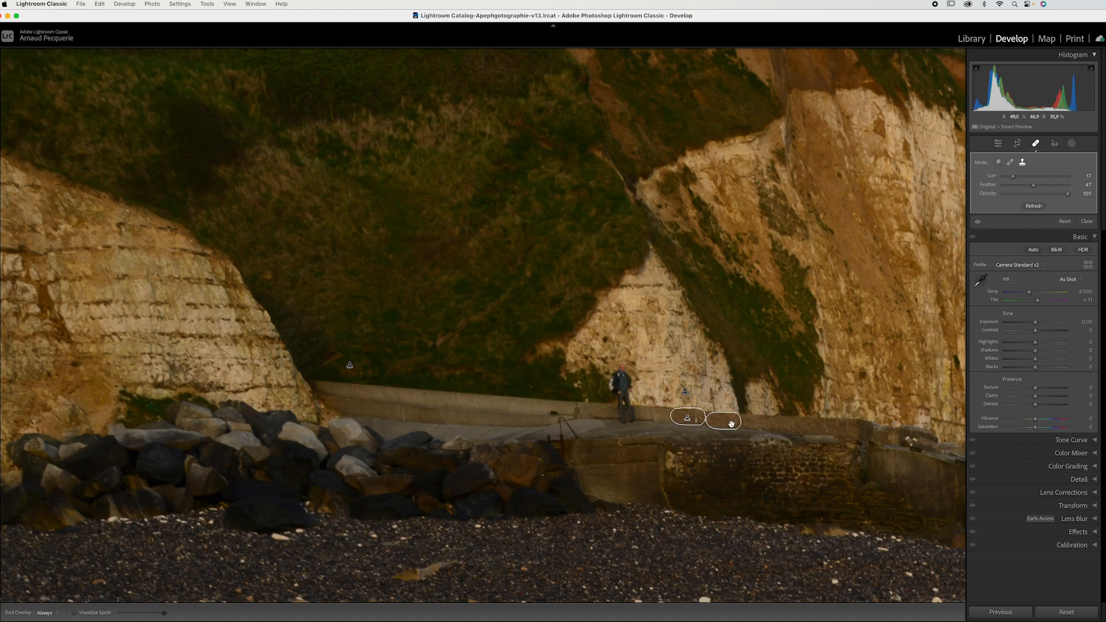
pyautogui.moveTo(729, 424); pyautogui.dragTo(766, 426)
# Try to clone out the remaining walker's upper body, check the result, and delete that clone area
pyautogui.moveTo(617, 367)
pyautogui.mouseDown()
pyautogui.moveTo(611, 386)
pyautogui.moveTo(628, 395)
pyautogui.moveTo(617, 385)
pyautogui.moveTo(615, 394)
pyautogui.moveTo(629, 380)
pyautogui.moveTo(605, 383)
pyautogui.moveTo(616, 378)
pyautogui.mouseUp()
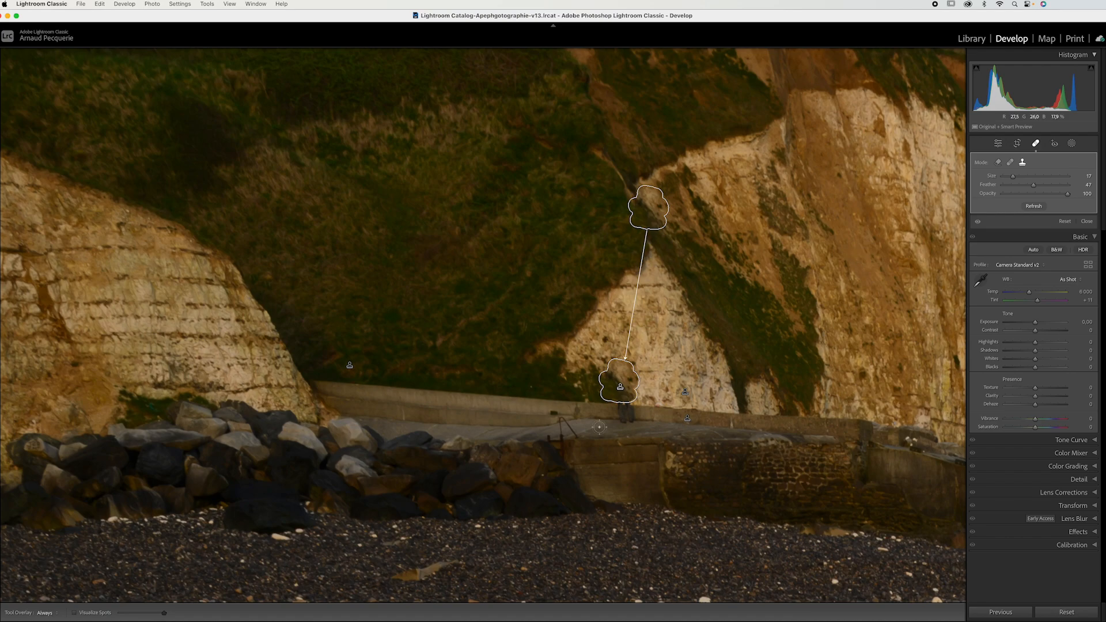
pyautogui.click(1037, 144)
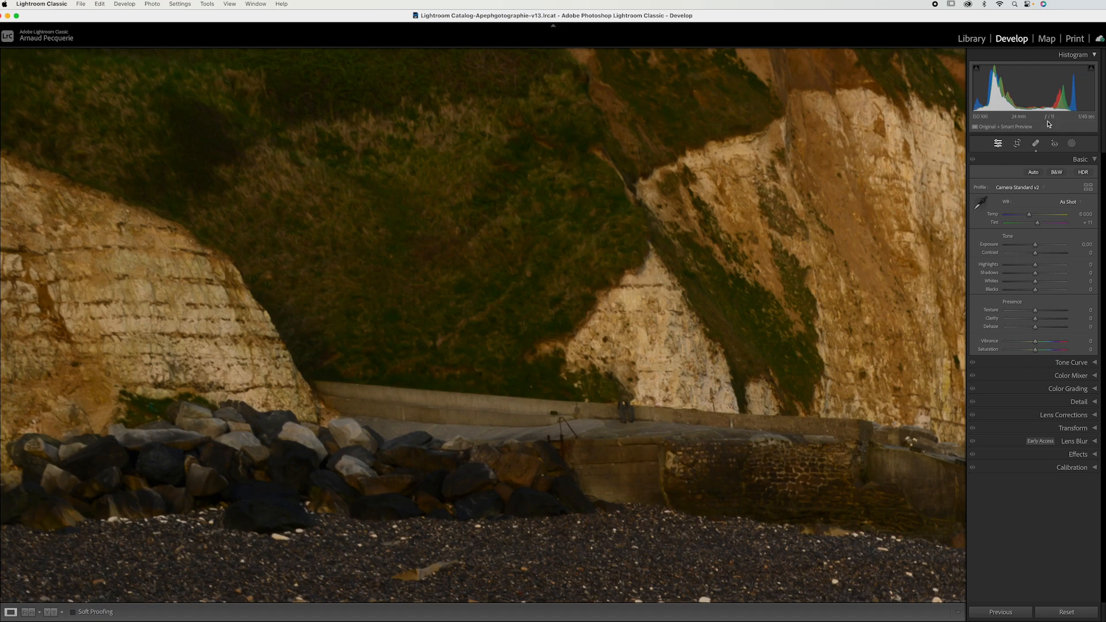
pyautogui.click(1035, 143)
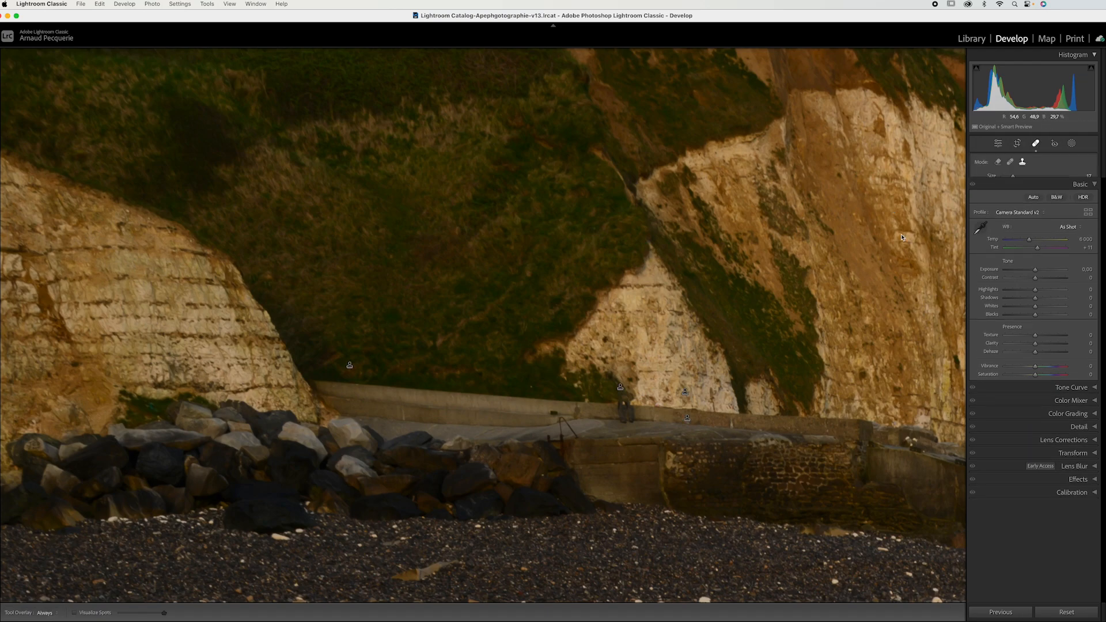
pyautogui.click(620, 388)
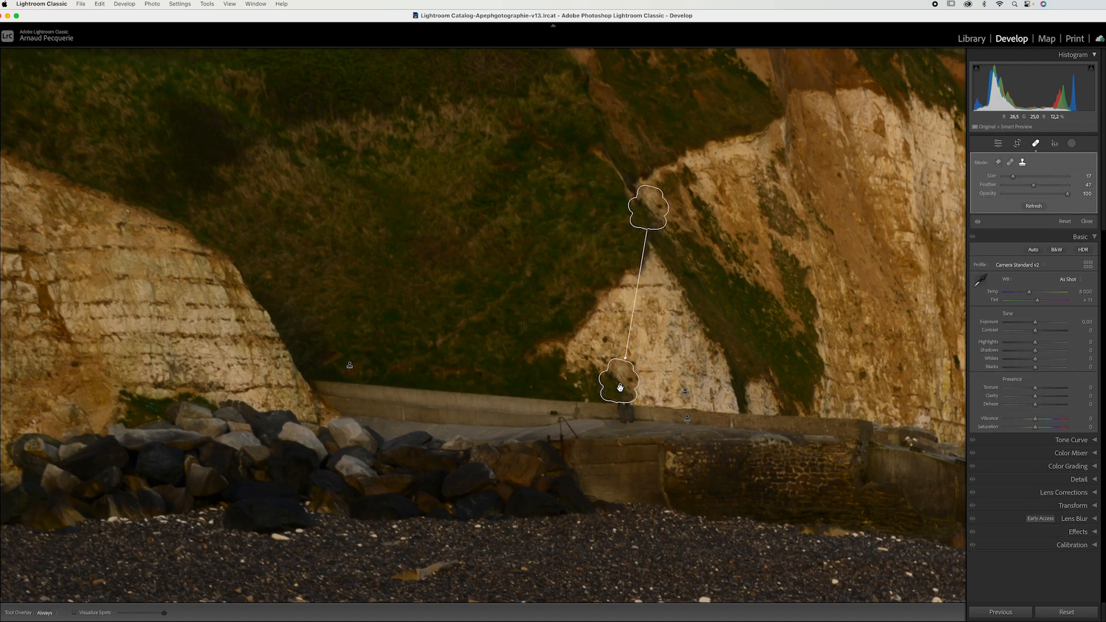
pyautogui.press('Delete')
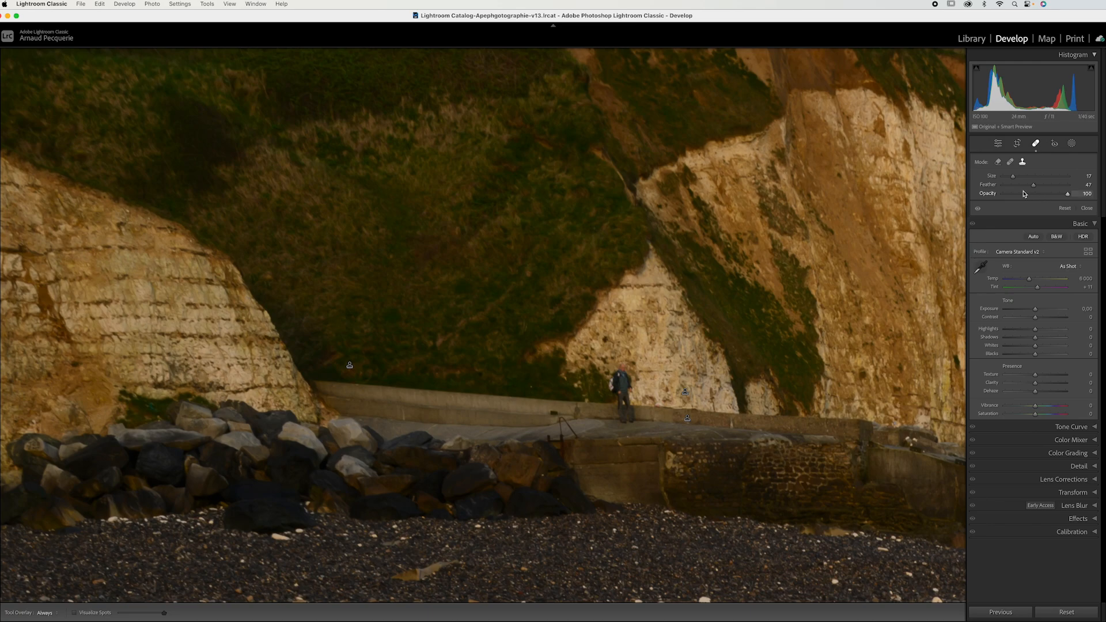
# Heal the remaining walker's head and upper body in Heal mode with several strokes at brush size 17, and close the Healing tool
pyautogui.click(1009, 163)
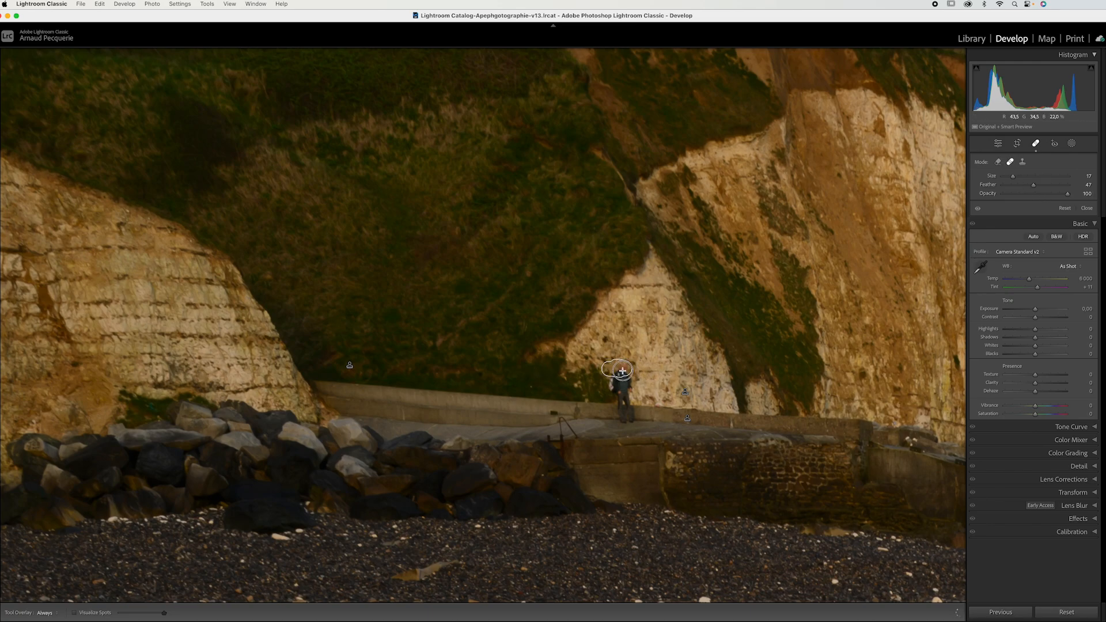
pyautogui.click(622, 370)
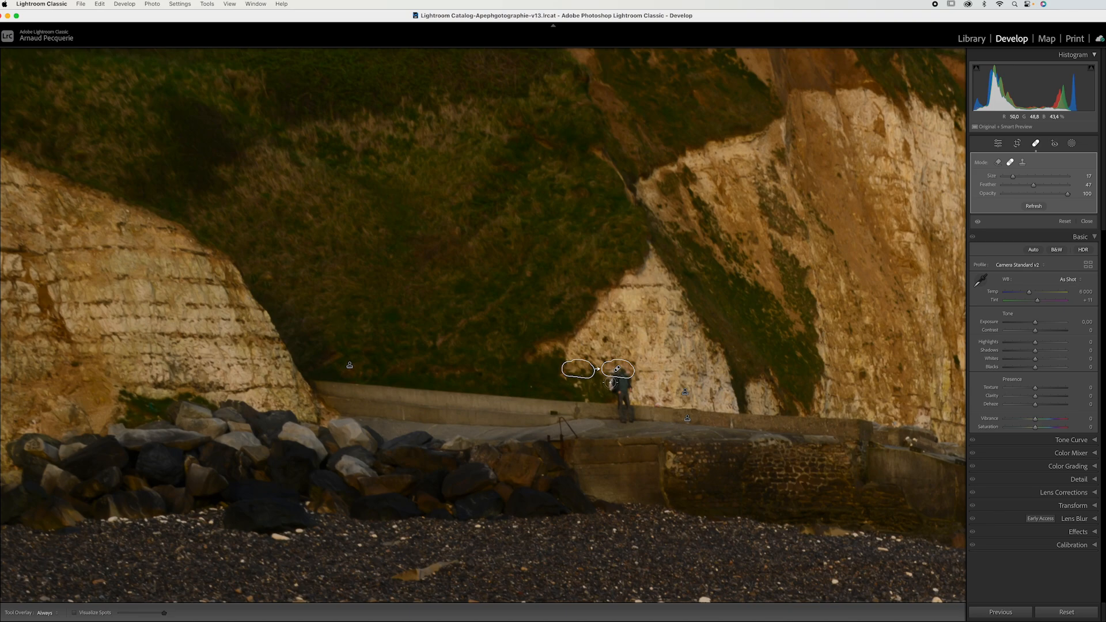
pyautogui.click(607, 382)
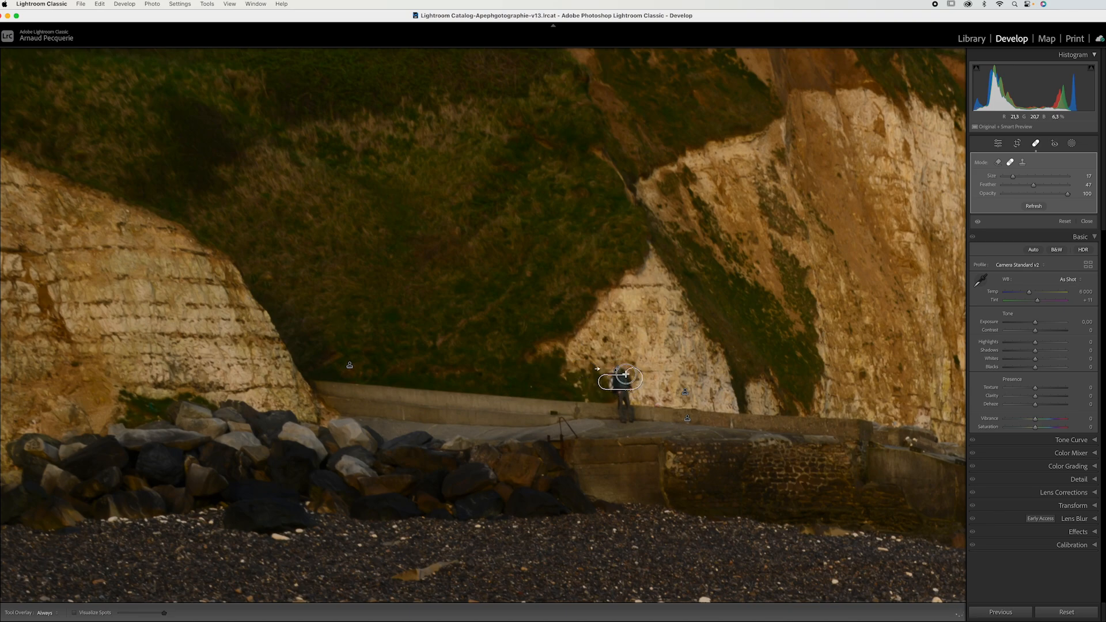
pyautogui.moveTo(610, 377)
pyautogui.mouseDown()
pyautogui.moveTo(628, 401)
pyautogui.moveTo(639, 394)
pyautogui.moveTo(605, 382)
pyautogui.mouseUp()
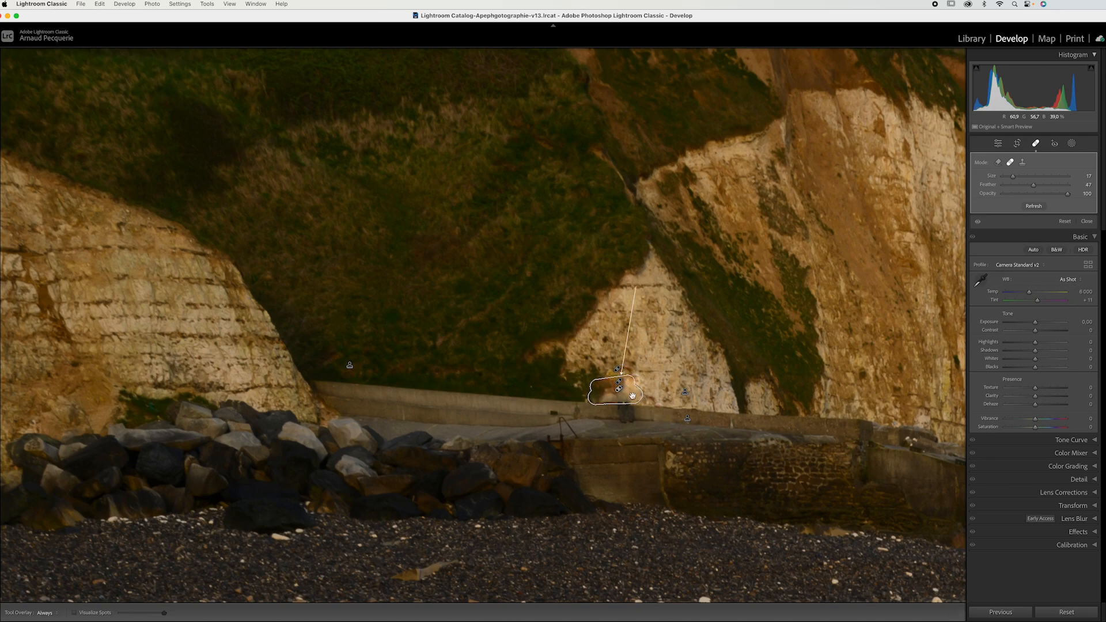
pyautogui.click(1036, 144)
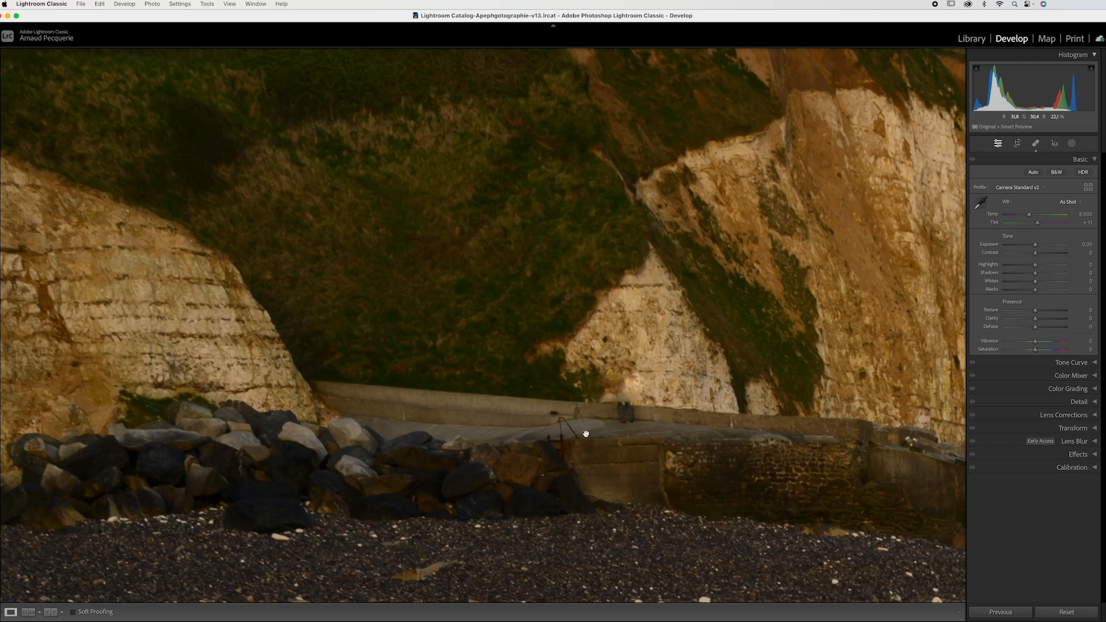
# Reopen the pink sunset beach photo with the smudge from the Library grid, zoomed out, and take it into Develop
pyautogui.click(964, 43)
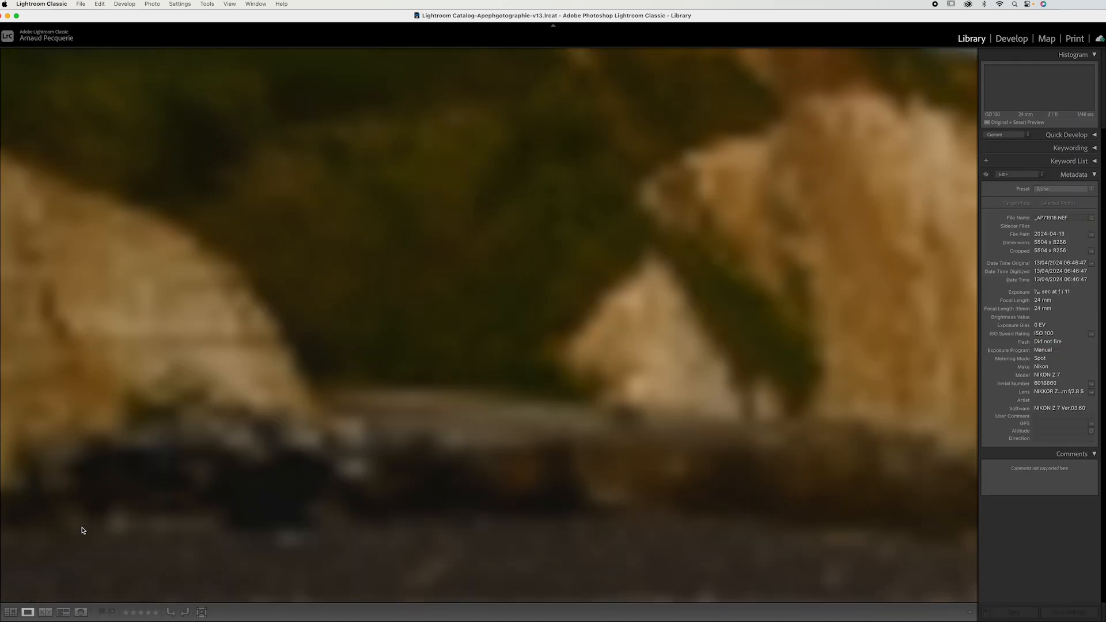
pyautogui.click(12, 614)
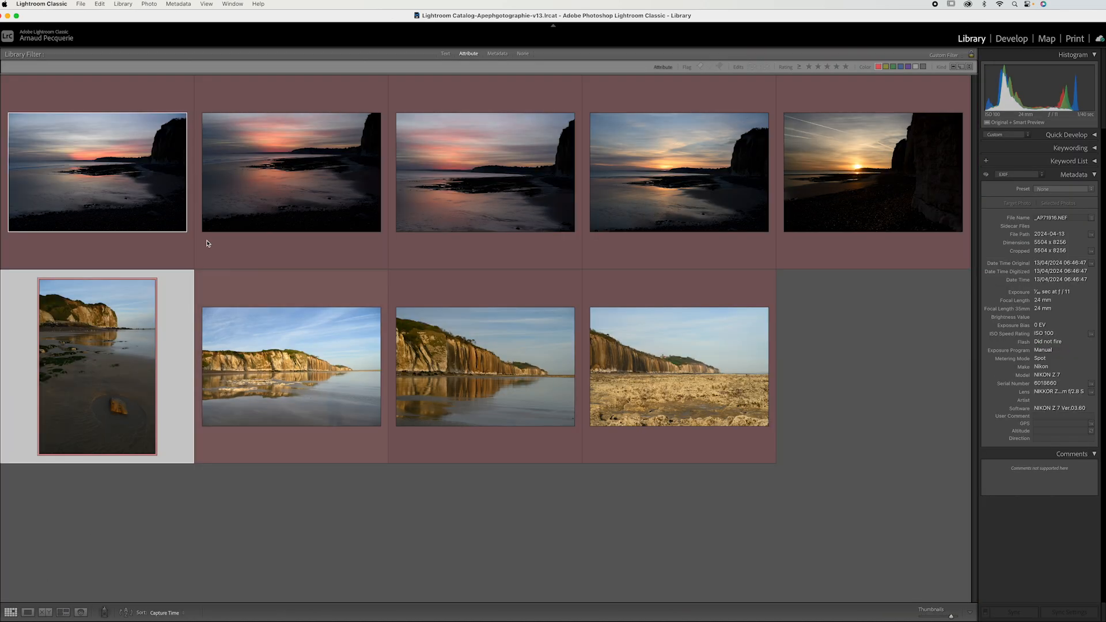
pyautogui.doubleClick(479, 181)
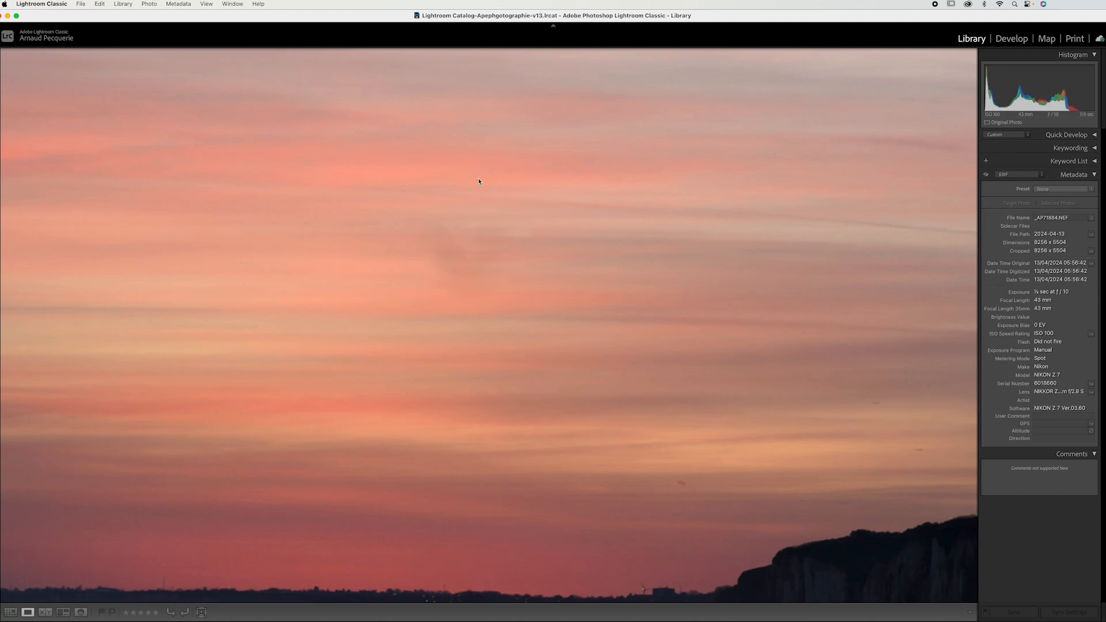
pyautogui.click(478, 179)
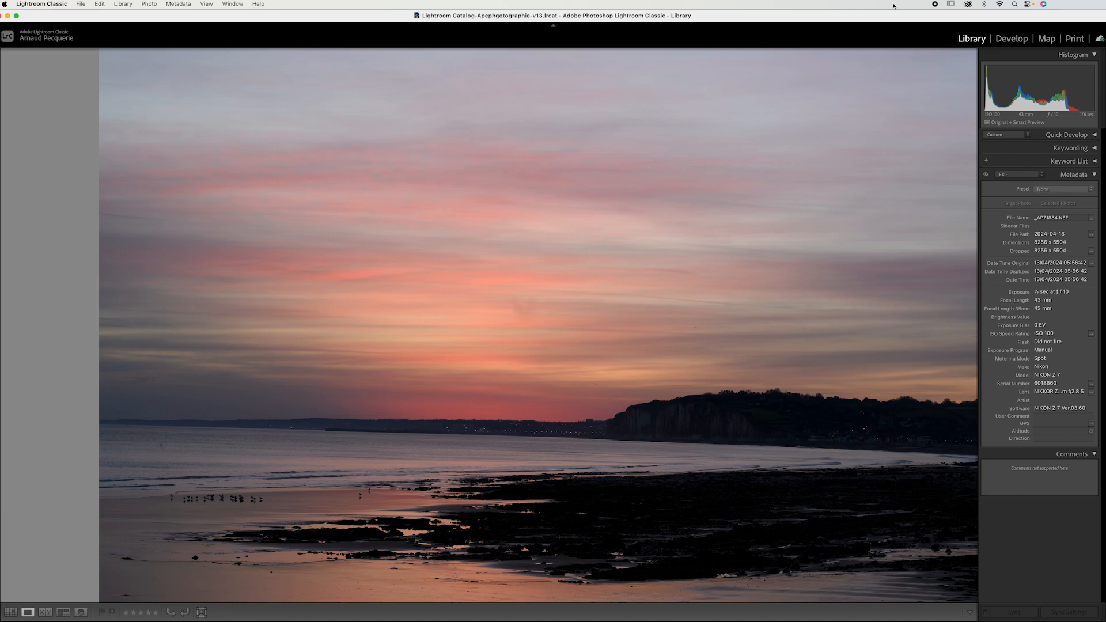
pyautogui.click(1014, 39)
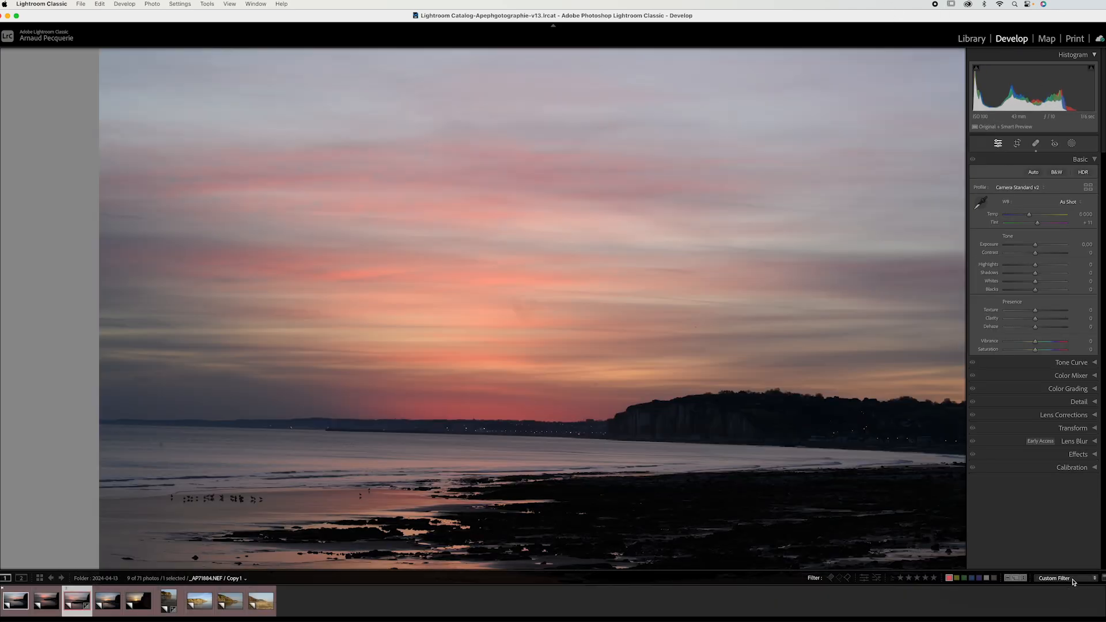
# Open the pink sunset beach photo from Lightroom in Adobe Photoshop 2024 for editing
pyautogui.click(1068, 611)
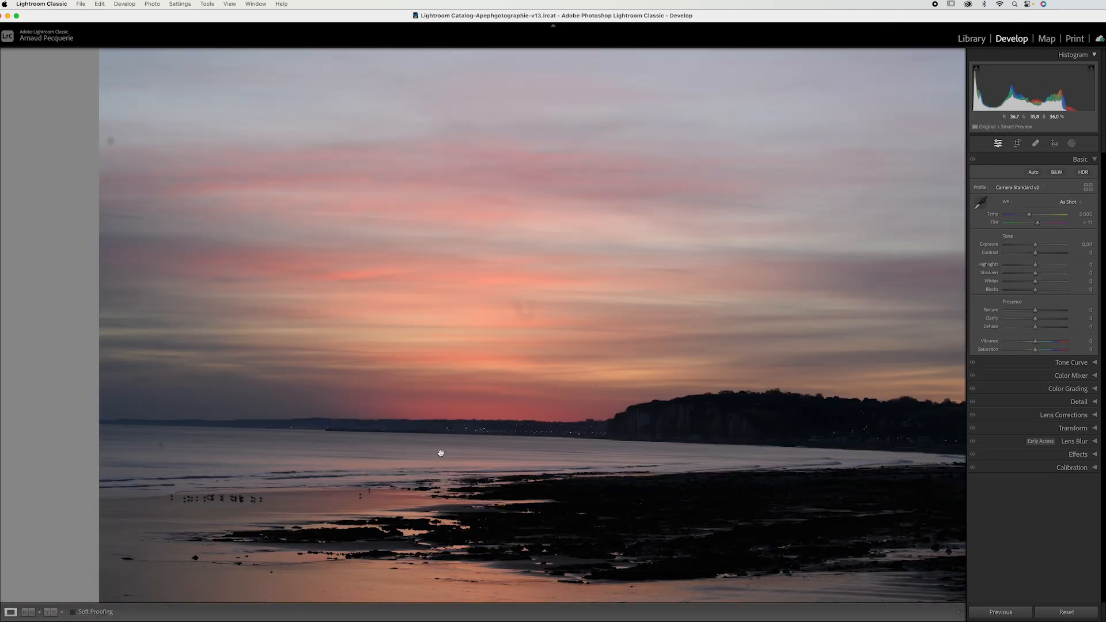
pyautogui.rightClick(400, 323)
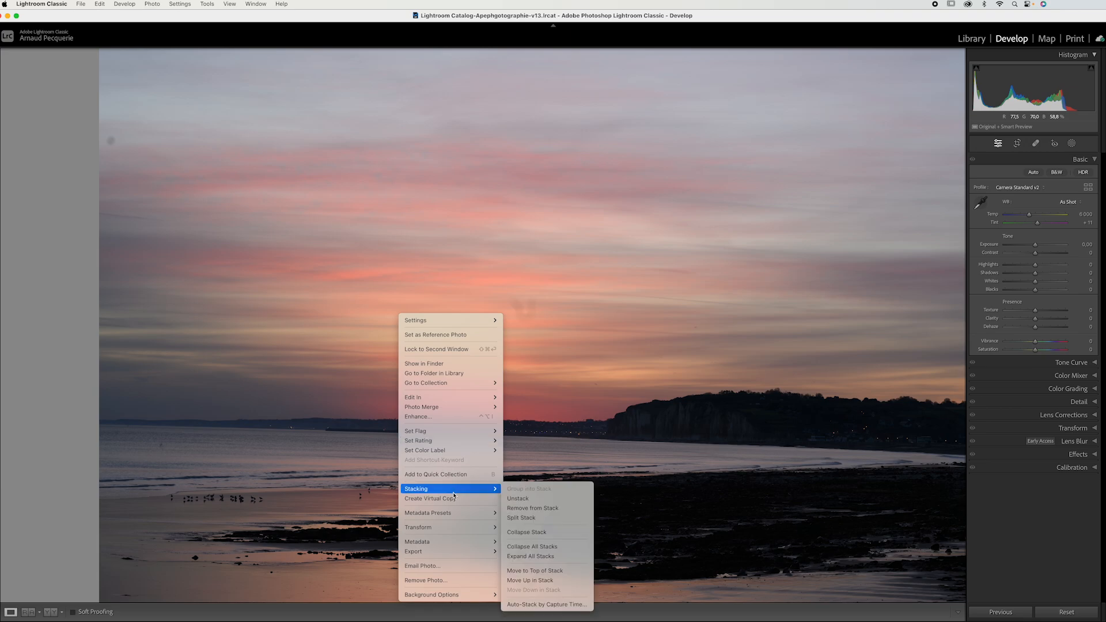
pyautogui.moveTo(487, 398)
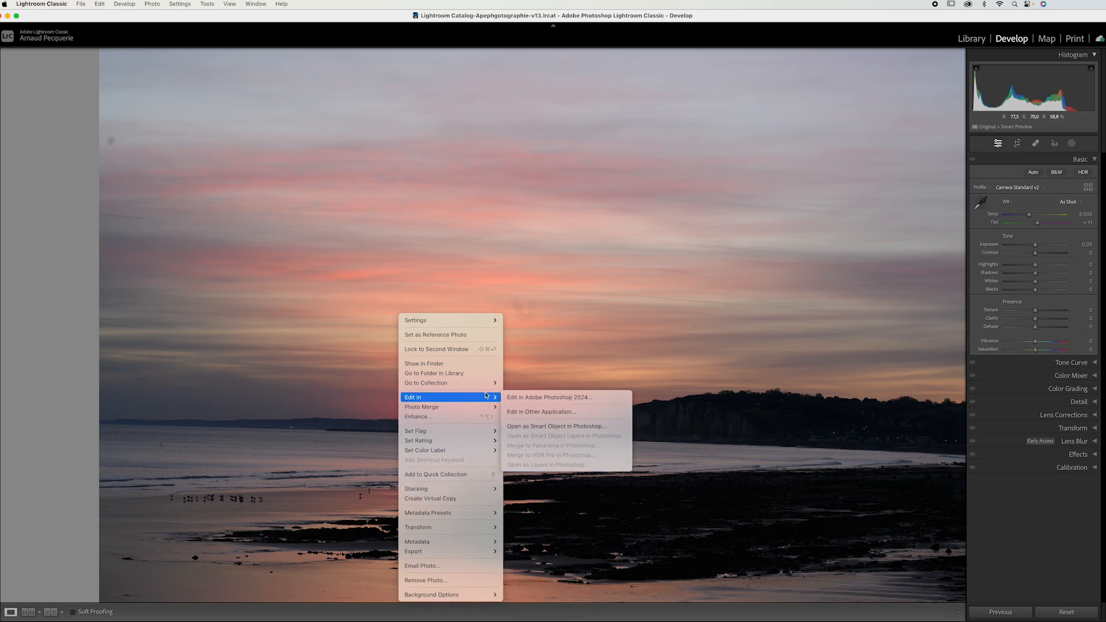
pyautogui.click(552, 397)
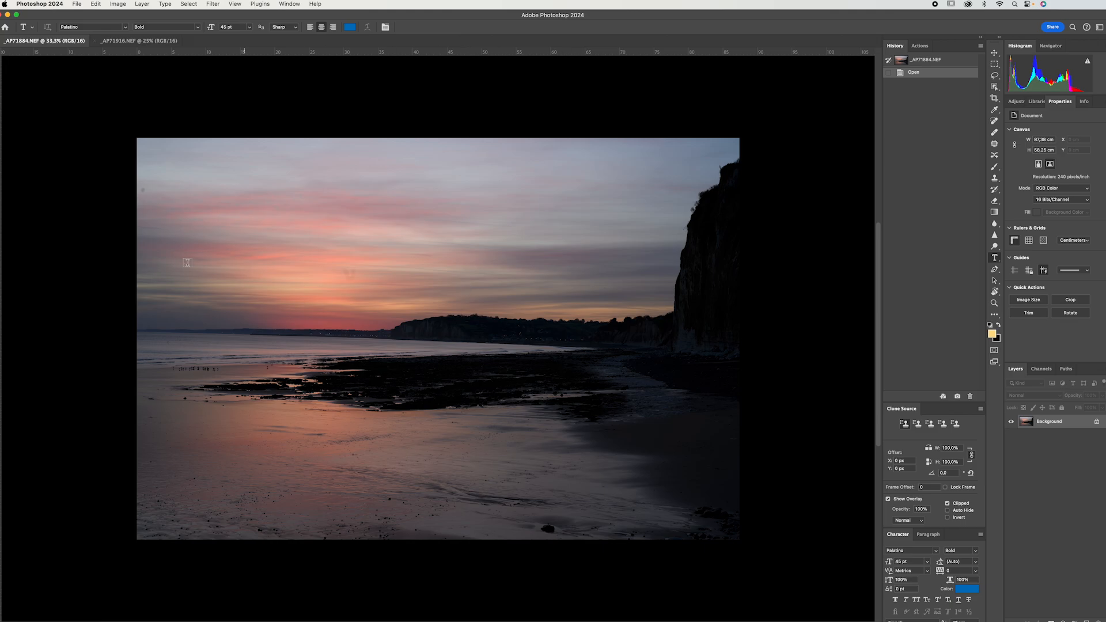
# Discard a trial duplicate of the Background layer and add a new empty layer above the Background instead
pyautogui.press('super+equal')
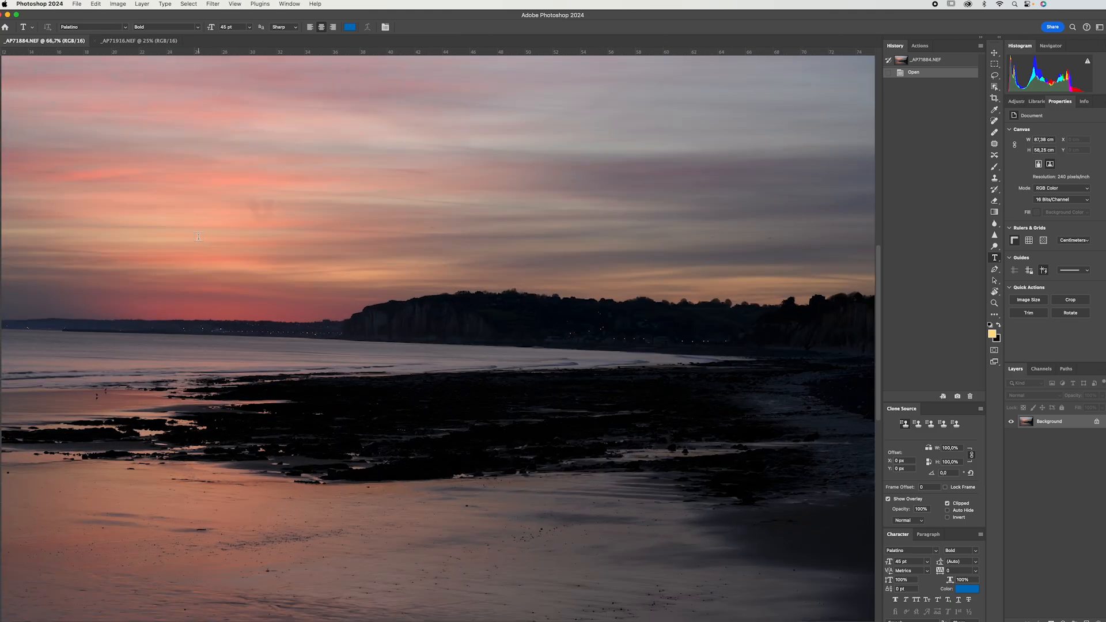
pyautogui.moveTo(180, 232); pyautogui.dragTo(452, 398)
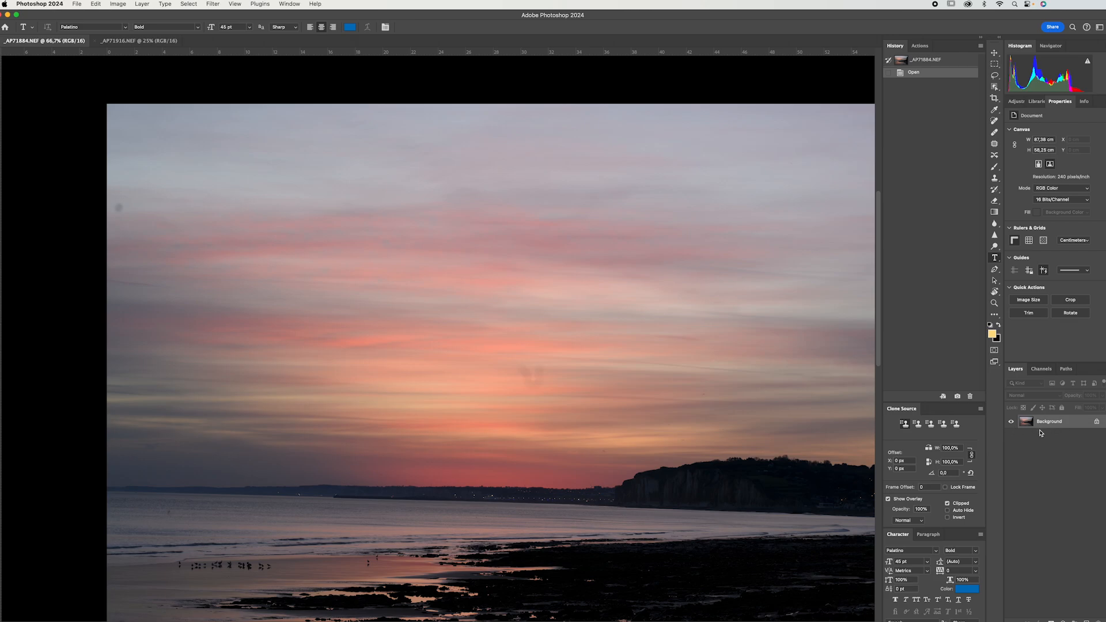
pyautogui.press('super+j')
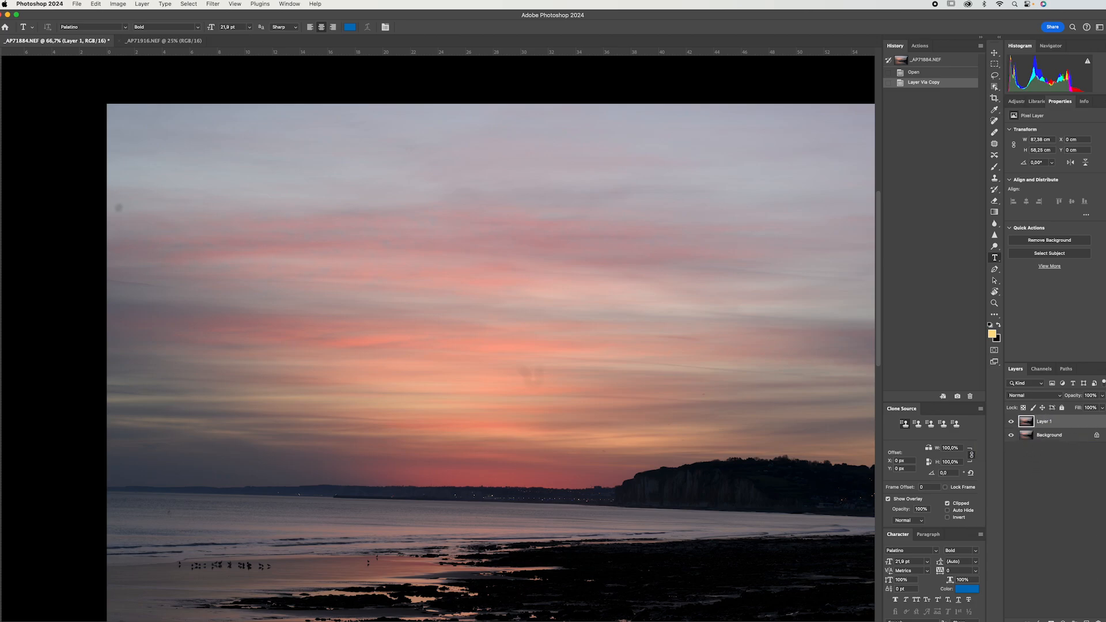
pyautogui.press('Delete')
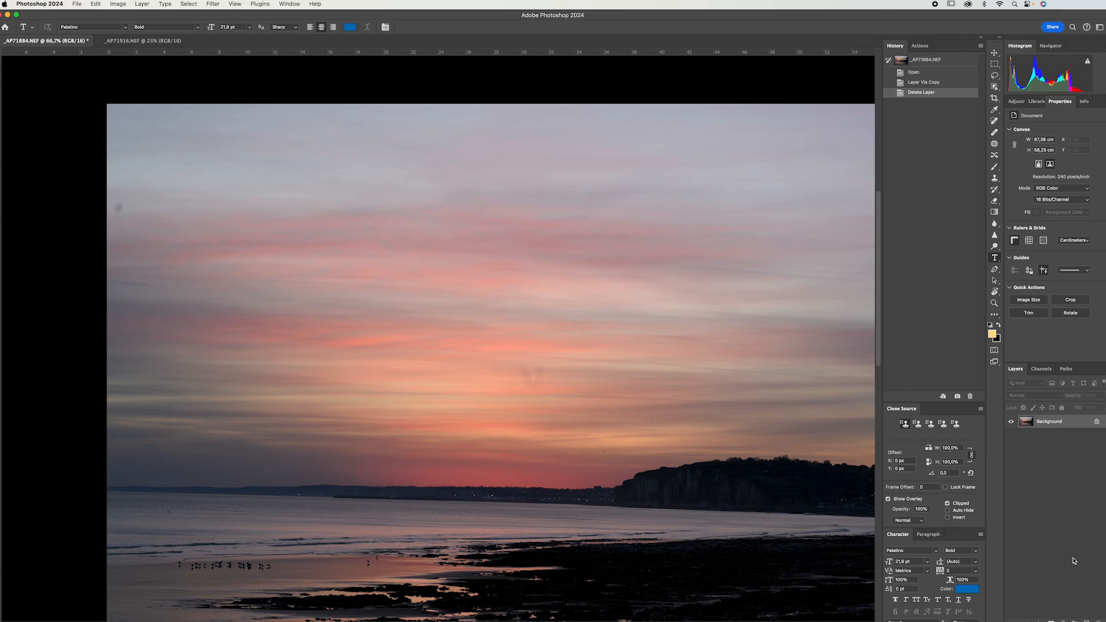
pyautogui.click(1087, 620)
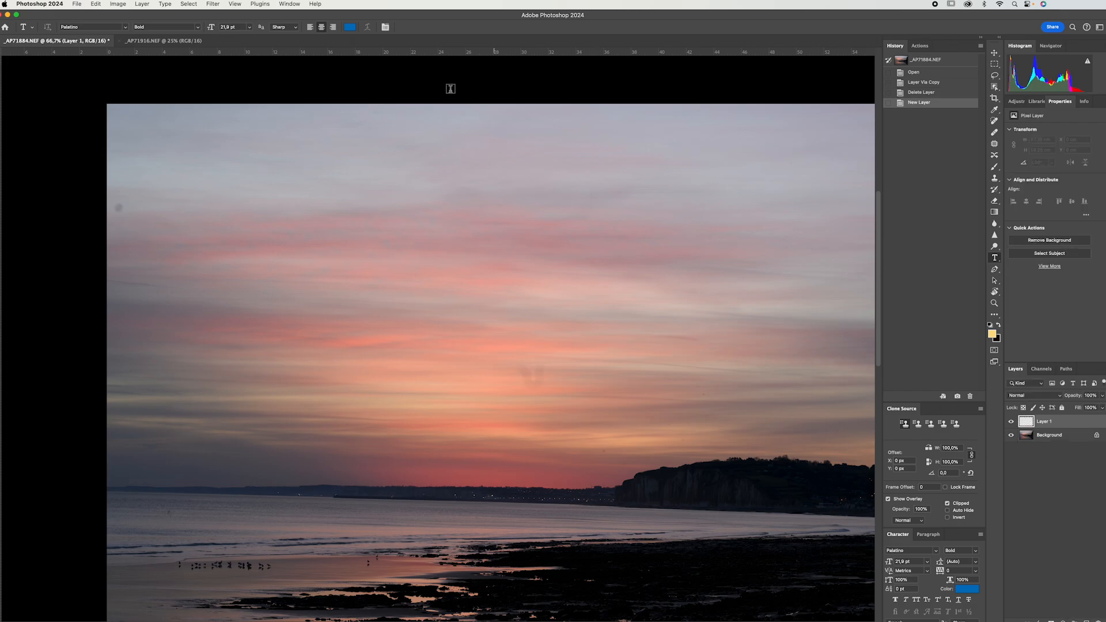
# Remove the dark dust spot near the sky's upper-left edge with the Spot Healing Brush on the empty layer
pyautogui.press('j')
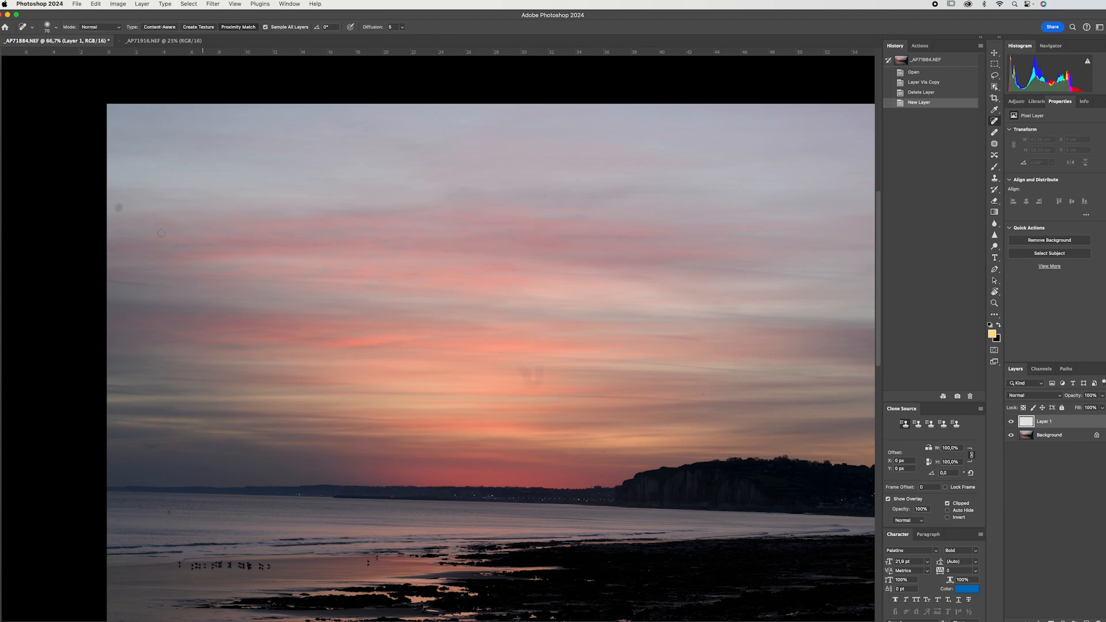
pyautogui.moveTo(118, 209); pyautogui.dragTo(119, 205)
pyautogui.moveTo(118, 206); pyautogui.dragTo(119, 207)
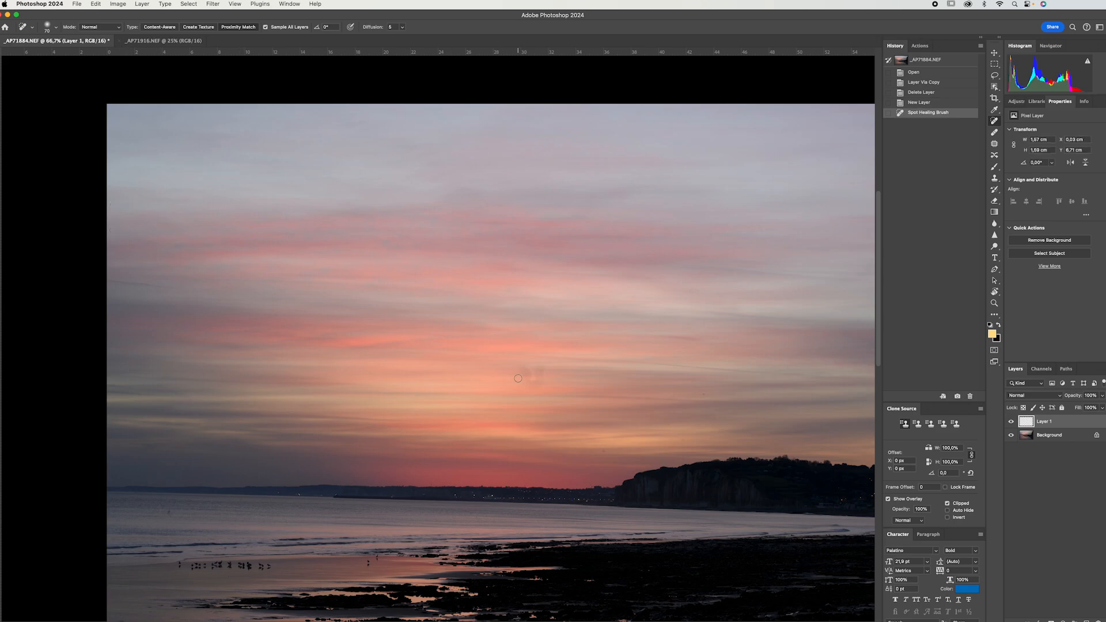
# Paint over the smudge in the pink sky above the horizon with repeated Spot Healing Brush strokes
pyautogui.press('super+plus')
pyautogui.press('super+plus')
pyautogui.press('super+plus')
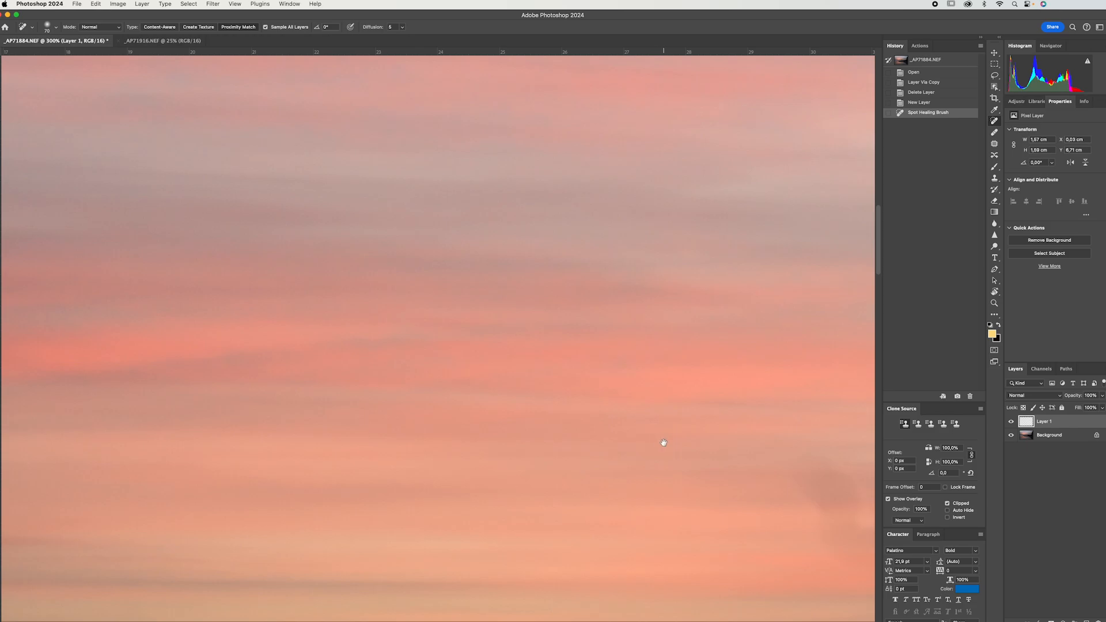
pyautogui.moveTo(662, 444); pyautogui.dragTo(179, 350)
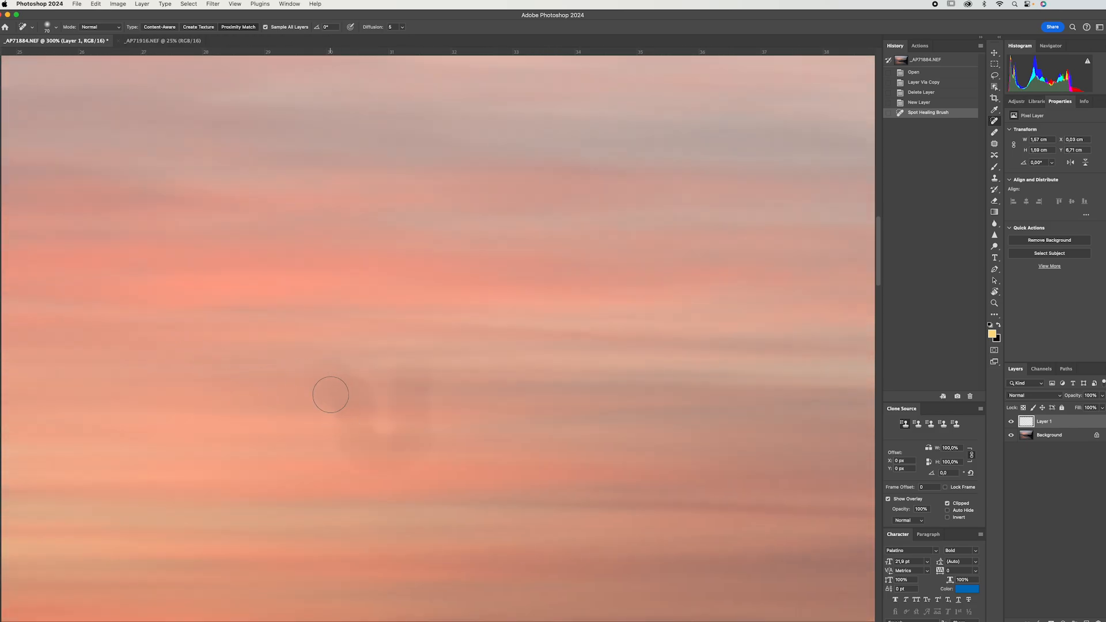
pyautogui.moveTo(339, 393)
pyautogui.mouseDown()
pyautogui.moveTo(360, 392)
pyautogui.moveTo(321, 393)
pyautogui.moveTo(440, 389)
pyautogui.moveTo(421, 390)
pyautogui.mouseUp()
pyautogui.click(401, 394)
pyautogui.moveTo(330, 403); pyautogui.dragTo(343, 398)
pyautogui.moveTo(344, 455)
pyautogui.mouseDown()
pyautogui.moveTo(393, 454)
pyautogui.moveTo(339, 455)
pyautogui.moveTo(425, 444)
pyautogui.moveTo(347, 444)
pyautogui.moveTo(420, 439)
pyautogui.moveTo(354, 447)
pyautogui.moveTo(422, 447)
pyautogui.moveTo(397, 448)
pyautogui.moveTo(378, 478)
pyautogui.moveTo(406, 475)
pyautogui.moveTo(345, 478)
pyautogui.moveTo(422, 475)
pyautogui.moveTo(392, 474)
pyautogui.mouseUp()
pyautogui.click(346, 443)
pyautogui.click(384, 396)
pyautogui.click(390, 391)
pyautogui.click(447, 404)
pyautogui.click(451, 391)
pyautogui.moveTo(345, 430)
pyautogui.mouseDown()
pyautogui.moveTo(425, 427)
pyautogui.moveTo(374, 443)
pyautogui.mouseUp()
# Touch up the remaining traces of the sky smudge with smaller Spot Healing Brush dabs, undoing and redoing the last one
pyautogui.press('super+minus')
pyautogui.press('super+minus')
pyautogui.press('super+minus')
pyautogui.press('super+plus')
pyautogui.press('super+plus')
pyautogui.press('super+plus')
pyautogui.click(368, 420)
pyautogui.moveTo(373, 465); pyautogui.dragTo(345, 465)
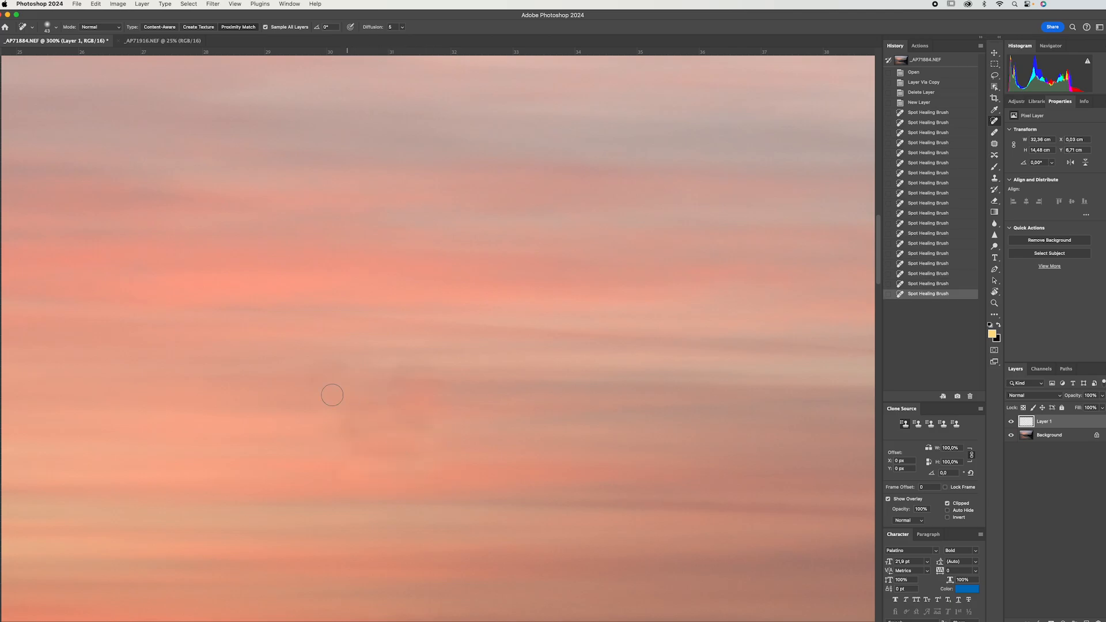
pyautogui.click(336, 441)
pyautogui.click(385, 432)
pyautogui.click(341, 424)
pyautogui.click(331, 397)
pyautogui.click(329, 375)
pyautogui.click(333, 370)
pyautogui.click(425, 380)
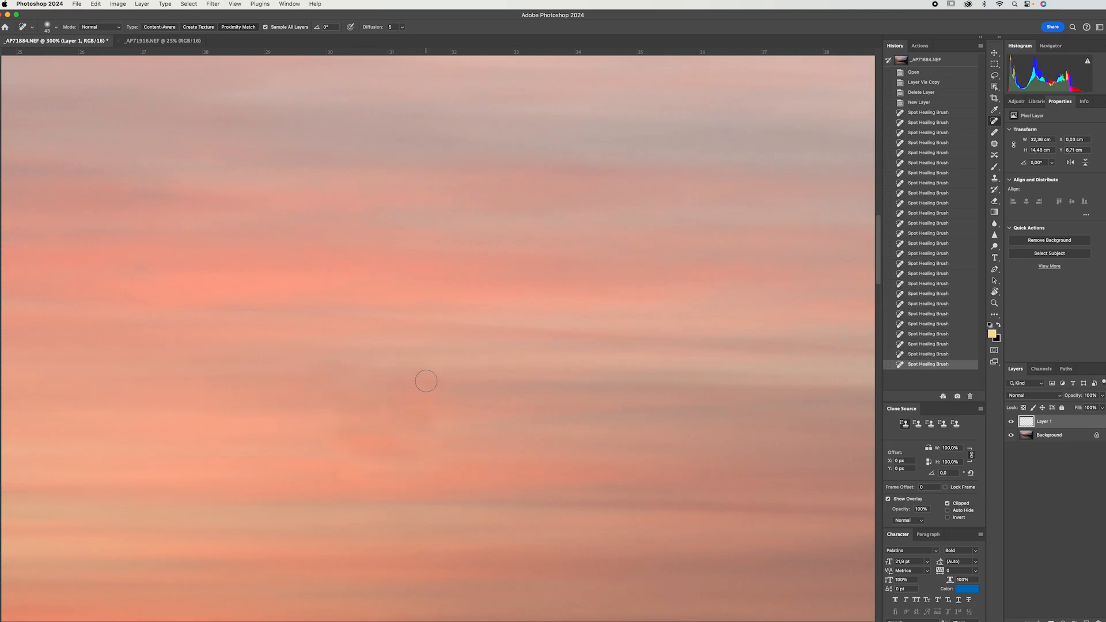
pyautogui.press('super+z')
pyautogui.moveTo(482, 372)
pyautogui.mouseDown()
pyautogui.moveTo(398, 392)
pyautogui.moveTo(425, 376)
pyautogui.mouseUp()
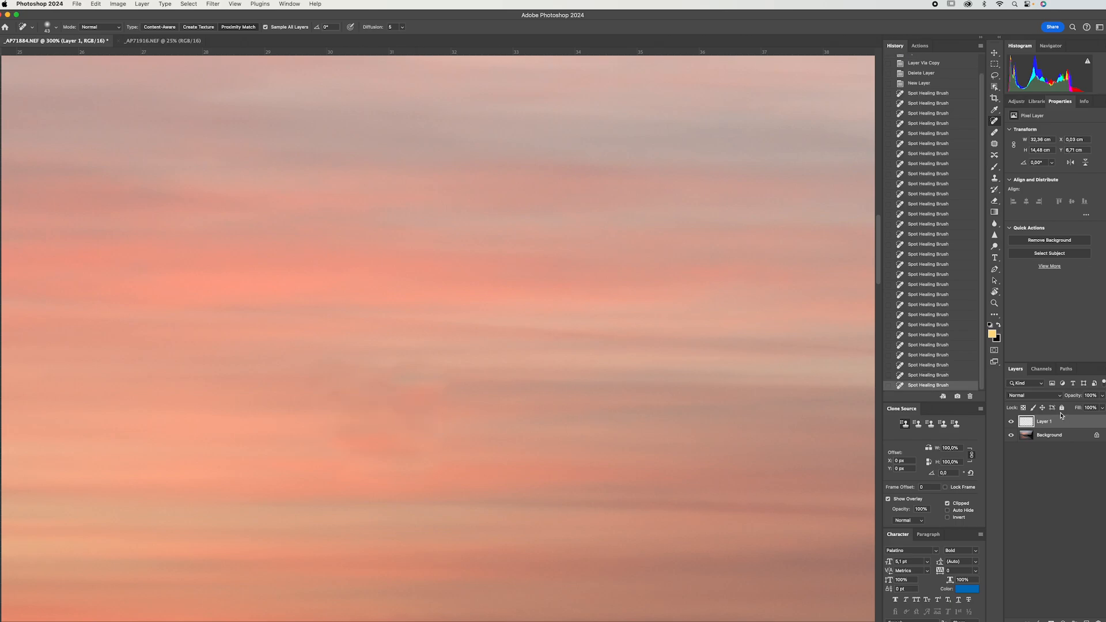
# Compare the whole photo before and after the retouch by hiding and showing Layer 1
pyautogui.press('super+minus')
pyautogui.press('super+minus')
pyautogui.press('super+minus')
pyautogui.press('super+minus')
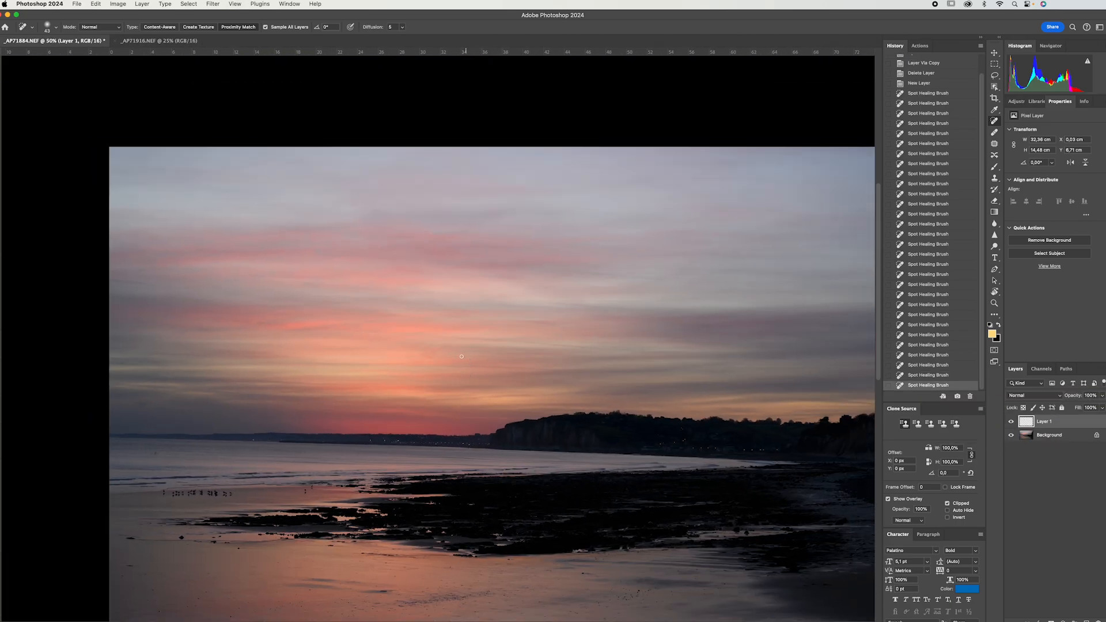
pyautogui.click(1010, 422)
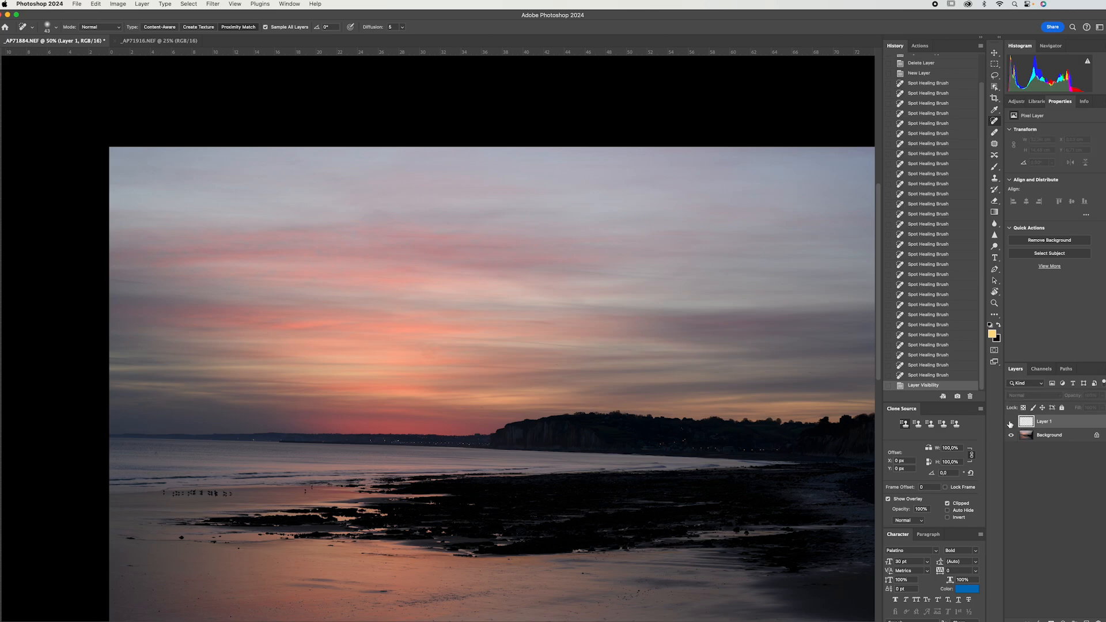
pyautogui.click(1011, 424)
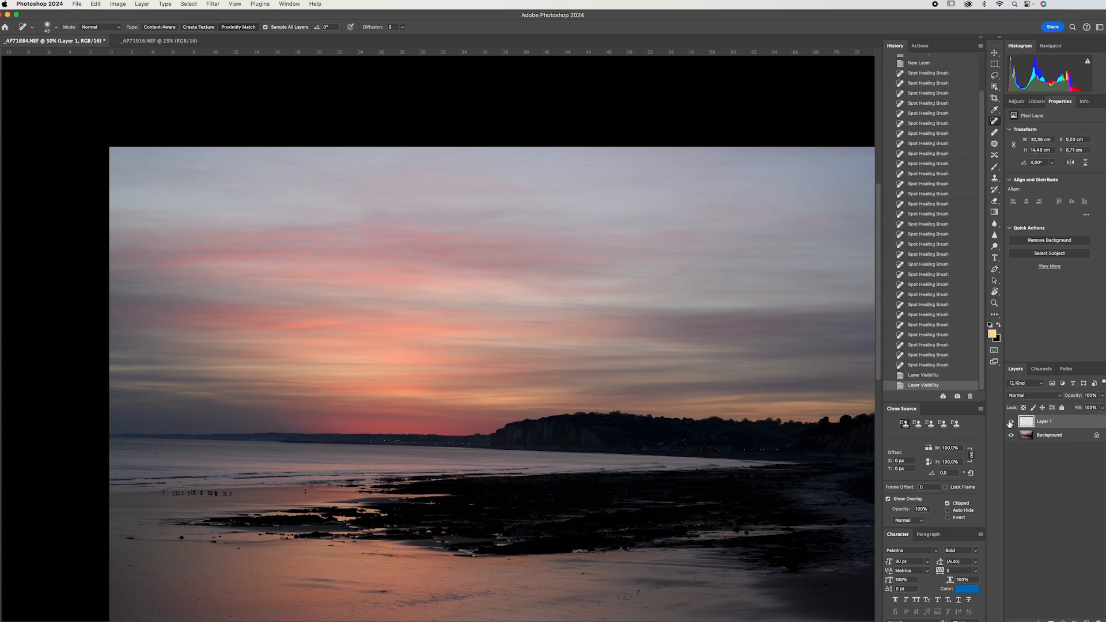
pyautogui.click(1010, 423)
pyautogui.click(1010, 424)
# Switch to the Healing Brush with a smaller brush, hide Layer 1, and add a new empty layer above it
pyautogui.press('super+plus')
pyautogui.press('super+plus')
pyautogui.press('super+plus')
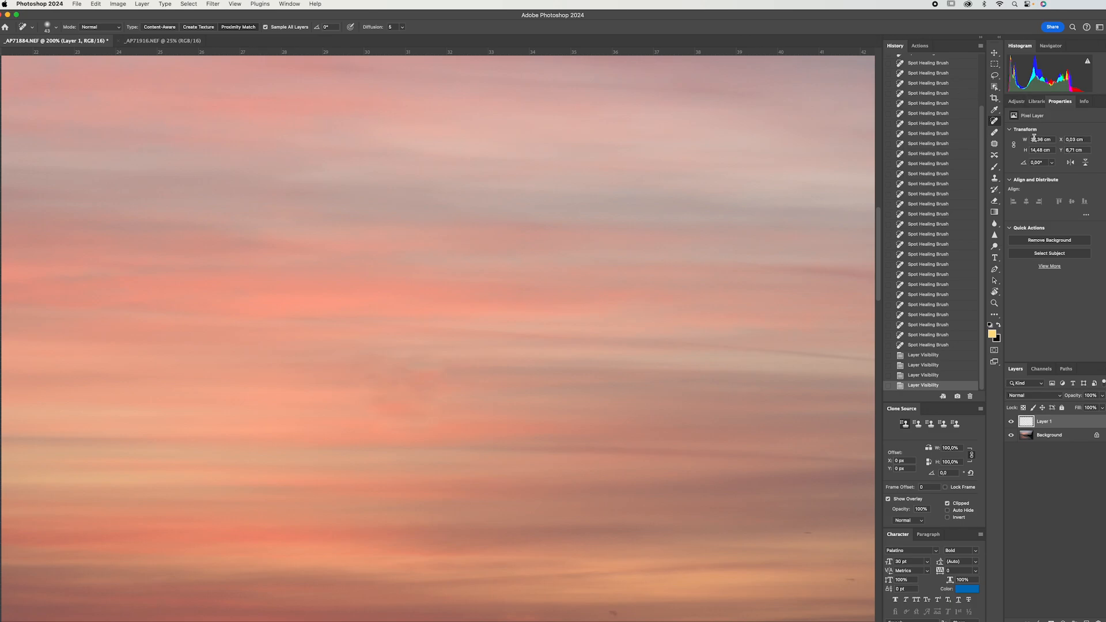
pyautogui.click(994, 134)
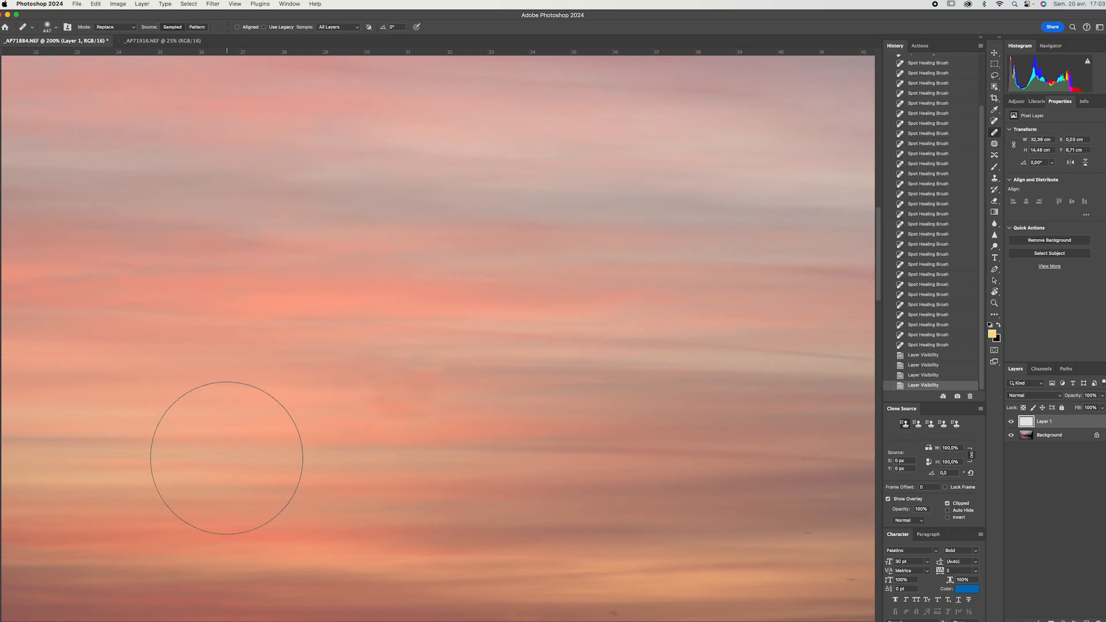
pyautogui.moveTo(323, 411); pyautogui.dragTo(163, 410)
pyautogui.click(1012, 424)
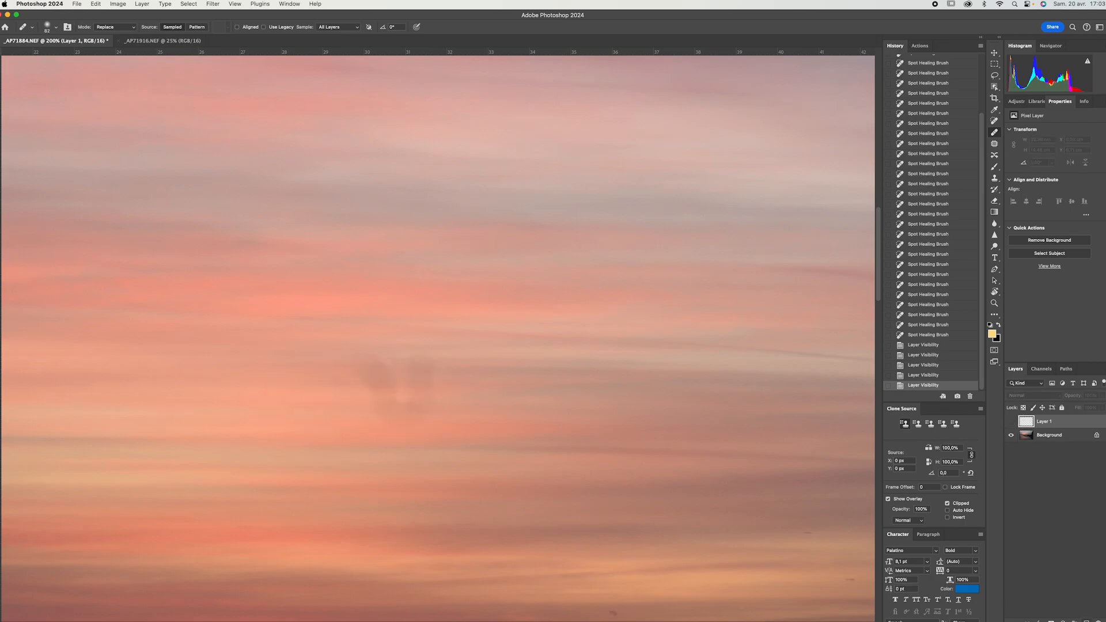
pyautogui.press('super+shift+alt+n')
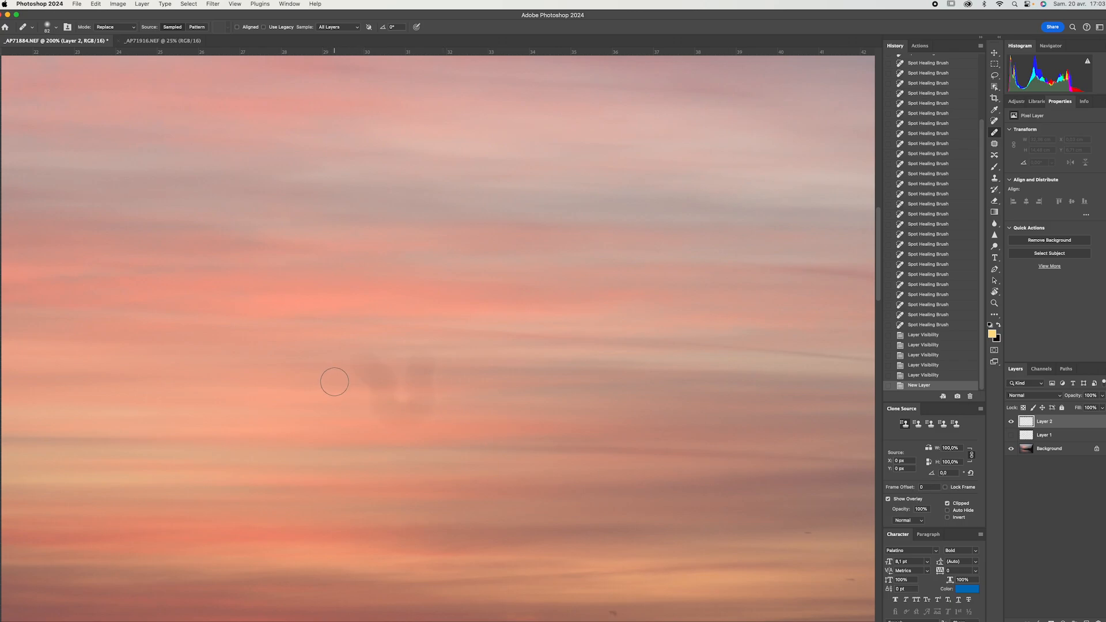
# Heal the sky smudge on Layer 2 with the Healing Brush at size 52, sampling clean sky on both sides, and check the result
pyautogui.moveTo(335, 382); pyautogui.dragTo(325, 381)
pyautogui.keyDown('alt'); pyautogui.click(293, 371); pyautogui.keyUp('alt')
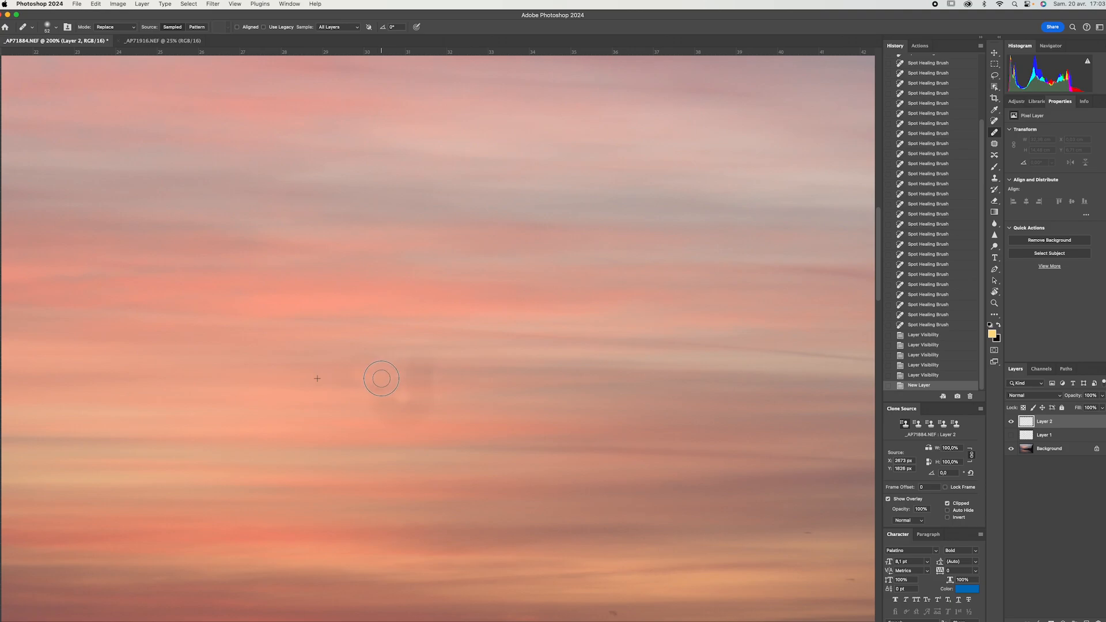
pyautogui.moveTo(386, 382)
pyautogui.mouseDown()
pyautogui.moveTo(367, 383)
pyautogui.moveTo(398, 379)
pyautogui.mouseUp()
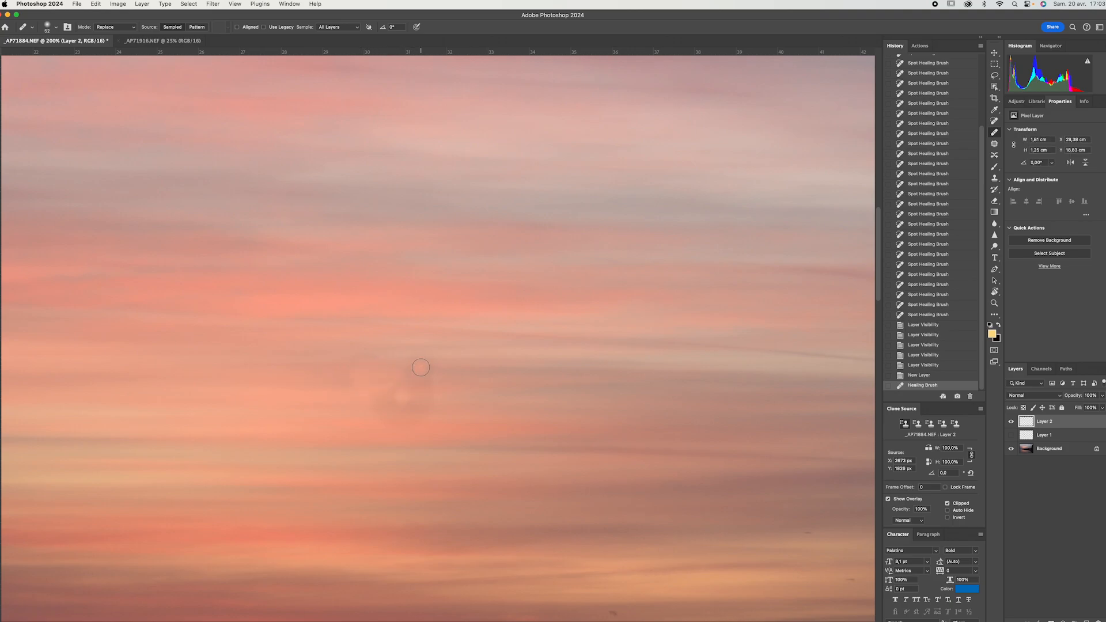
pyautogui.keyDown('alt'); pyautogui.click(463, 377); pyautogui.keyUp('alt')
pyautogui.moveTo(423, 375)
pyautogui.mouseDown()
pyautogui.moveTo(390, 383)
pyautogui.moveTo(400, 374)
pyautogui.moveTo(414, 399)
pyautogui.moveTo(396, 399)
pyautogui.moveTo(433, 412)
pyautogui.moveTo(400, 432)
pyautogui.moveTo(439, 438)
pyautogui.mouseUp()
pyautogui.keyDown('alt'); pyautogui.click(352, 399); pyautogui.keyUp('alt')
pyautogui.keyDown('alt'); pyautogui.click(477, 400); pyautogui.keyUp('alt')
pyautogui.keyDown('alt'); pyautogui.click(287, 415); pyautogui.keyUp('alt')
pyautogui.keyDown('alt'); pyautogui.click(468, 434); pyautogui.keyUp('alt')
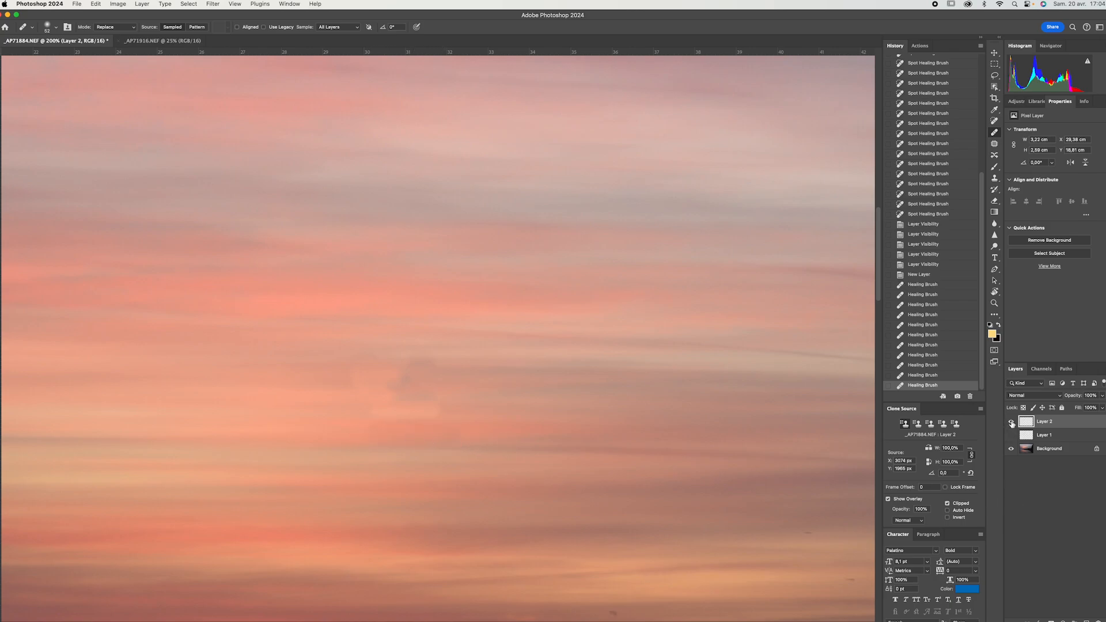
pyautogui.click(1011, 422)
pyautogui.click(1011, 422)
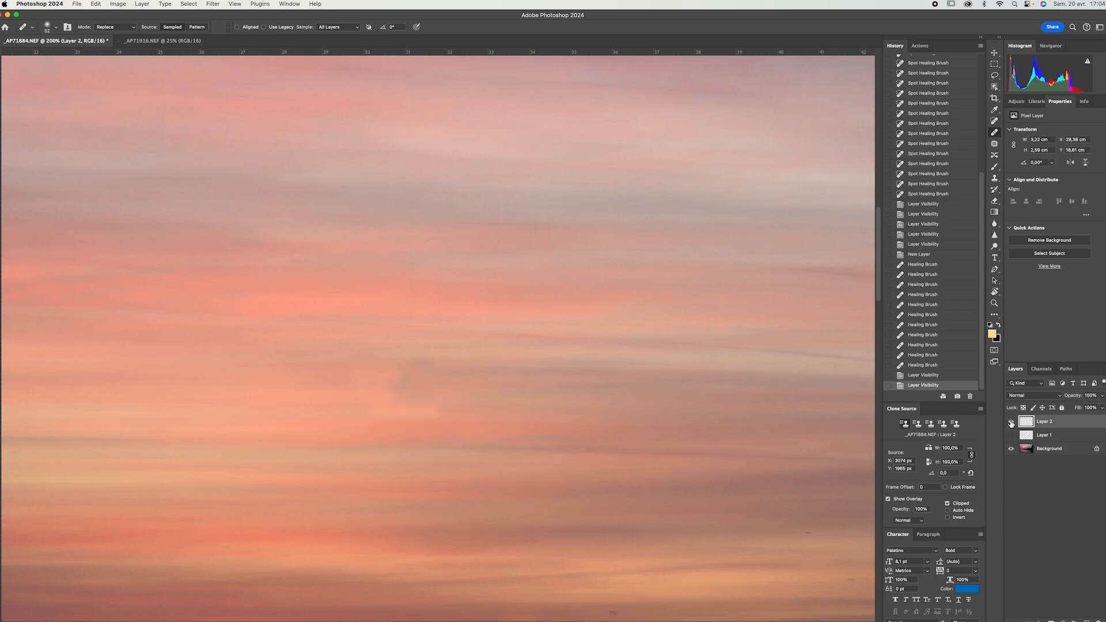
# Blend the patchy healed area on Layer 2 into the surrounding cloud bands with Spot Healing Brush strokes
pyautogui.click(995, 121)
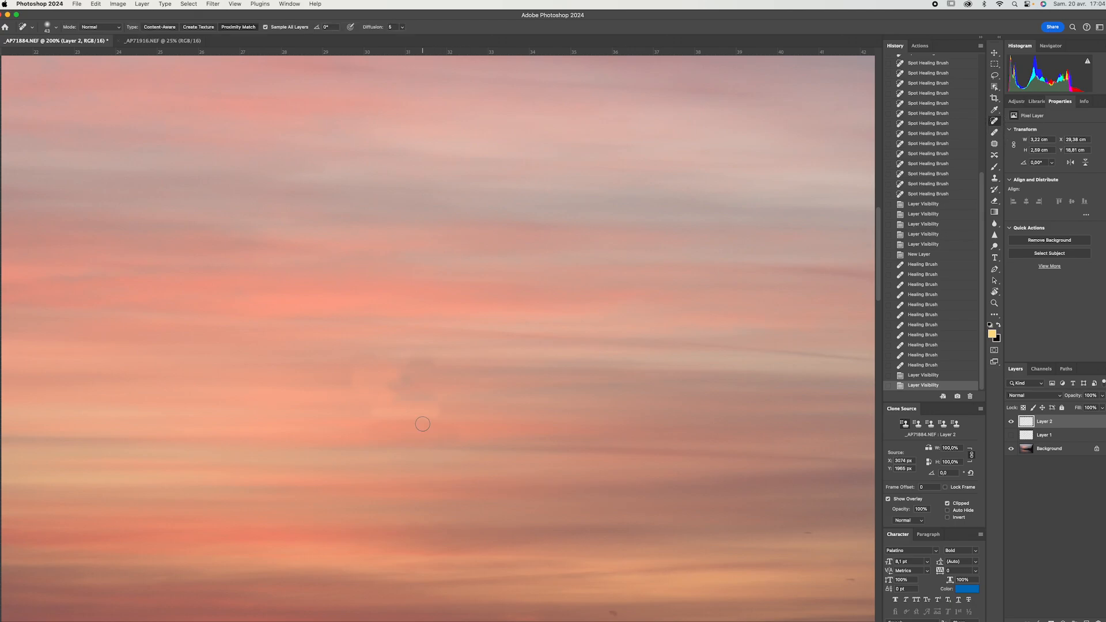
pyautogui.moveTo(370, 383)
pyautogui.mouseDown()
pyautogui.moveTo(426, 376)
pyautogui.moveTo(388, 373)
pyautogui.moveTo(429, 406)
pyautogui.mouseUp()
pyautogui.moveTo(349, 401)
pyautogui.mouseDown()
pyautogui.moveTo(448, 387)
pyautogui.moveTo(314, 376)
pyautogui.mouseUp()
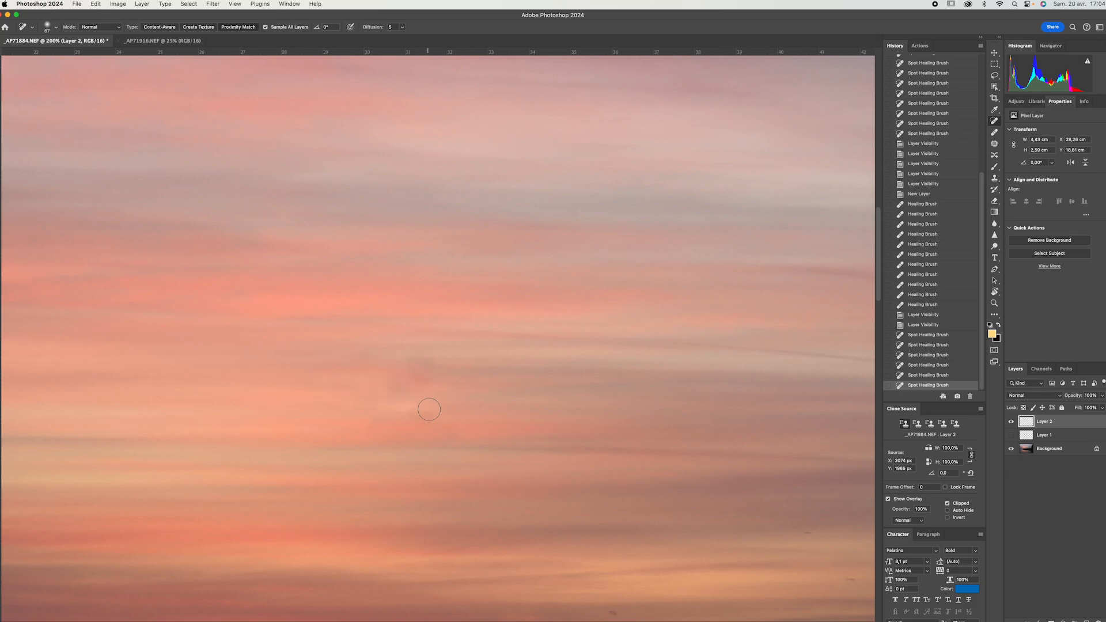
pyautogui.moveTo(416, 384); pyautogui.dragTo(343, 382)
pyautogui.click(432, 399)
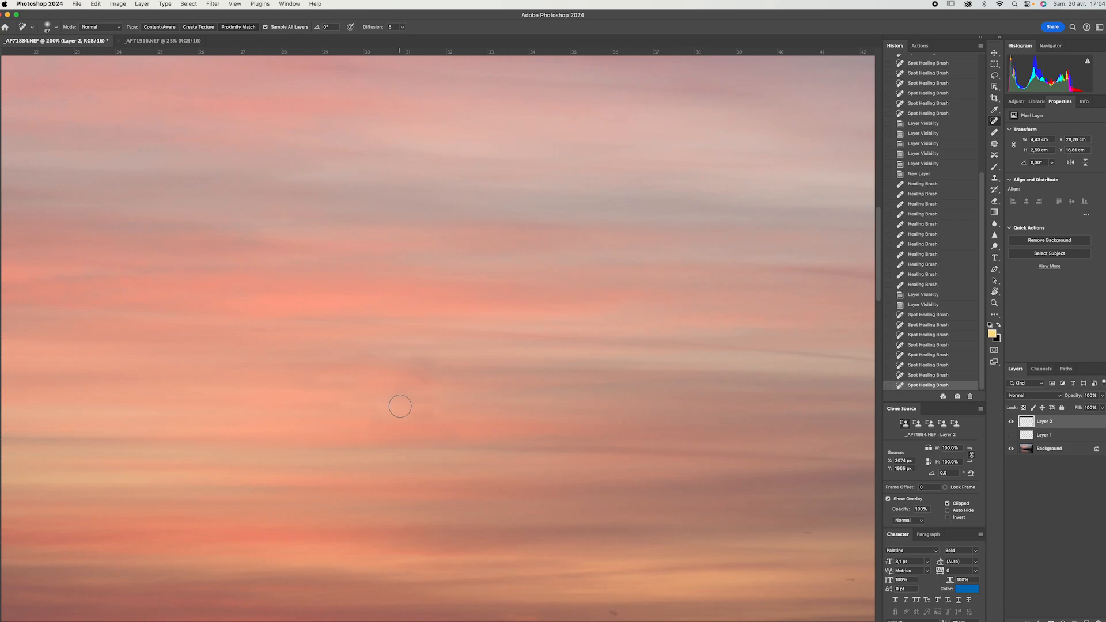
pyautogui.click(360, 406)
pyautogui.moveTo(427, 417); pyautogui.dragTo(398, 416)
pyautogui.moveTo(353, 383); pyautogui.dragTo(318, 382)
pyautogui.moveTo(426, 377); pyautogui.dragTo(449, 375)
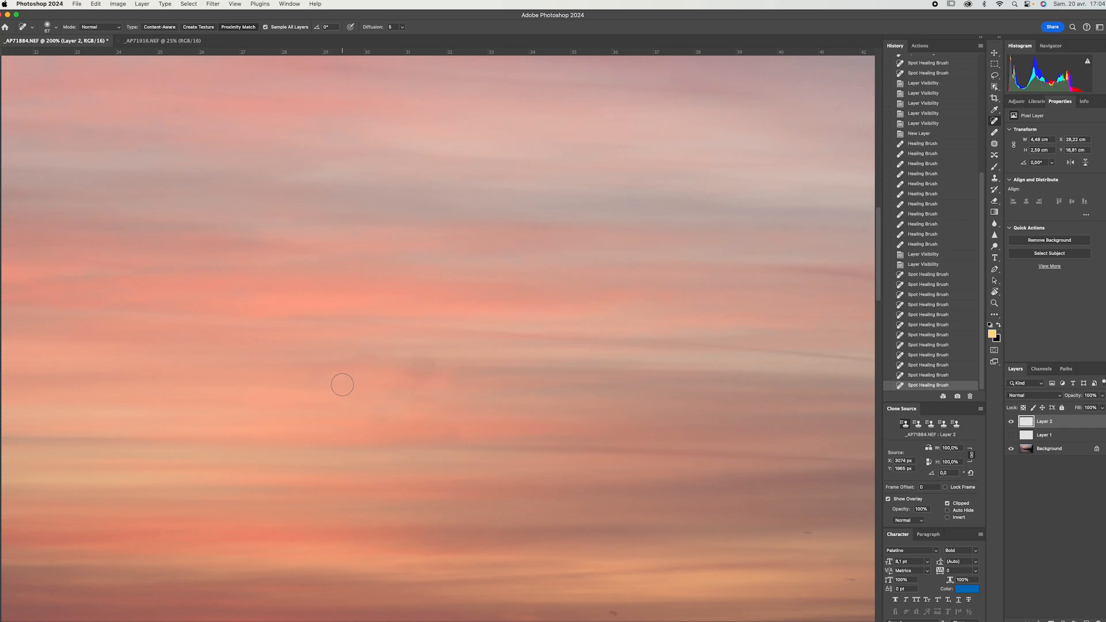
pyautogui.moveTo(341, 381)
pyautogui.mouseDown()
pyautogui.moveTo(304, 379)
pyautogui.moveTo(374, 394)
pyautogui.moveTo(432, 386)
pyautogui.moveTo(437, 403)
pyautogui.moveTo(394, 404)
pyautogui.mouseUp()
pyautogui.moveTo(320, 416); pyautogui.dragTo(415, 415)
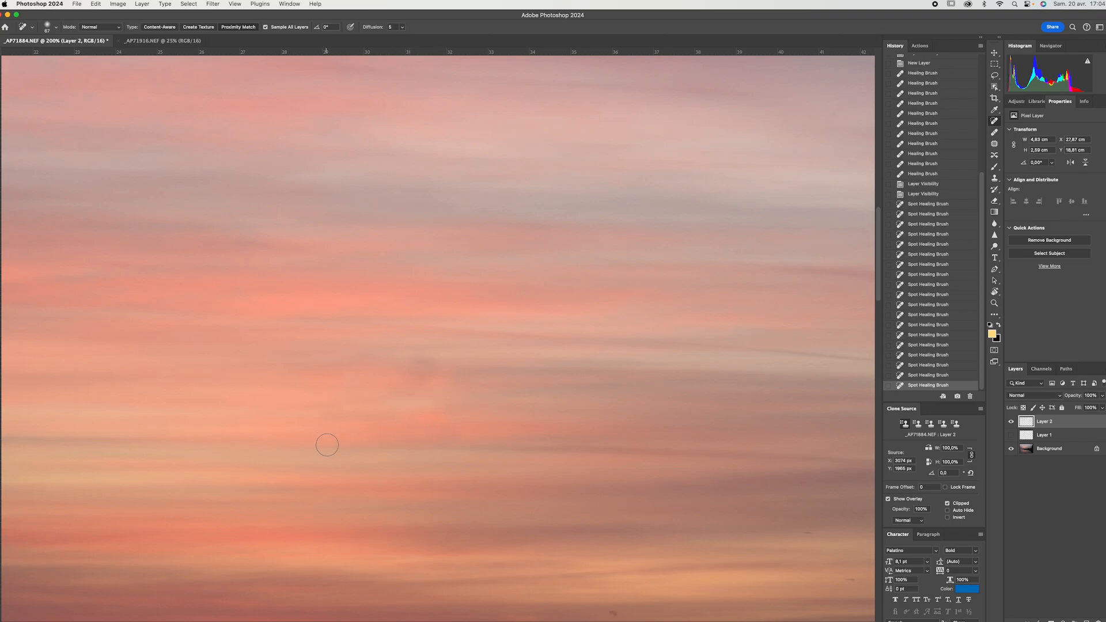
pyautogui.moveTo(327, 444); pyautogui.dragTo(458, 447)
pyautogui.moveTo(315, 363); pyautogui.dragTo(451, 365)
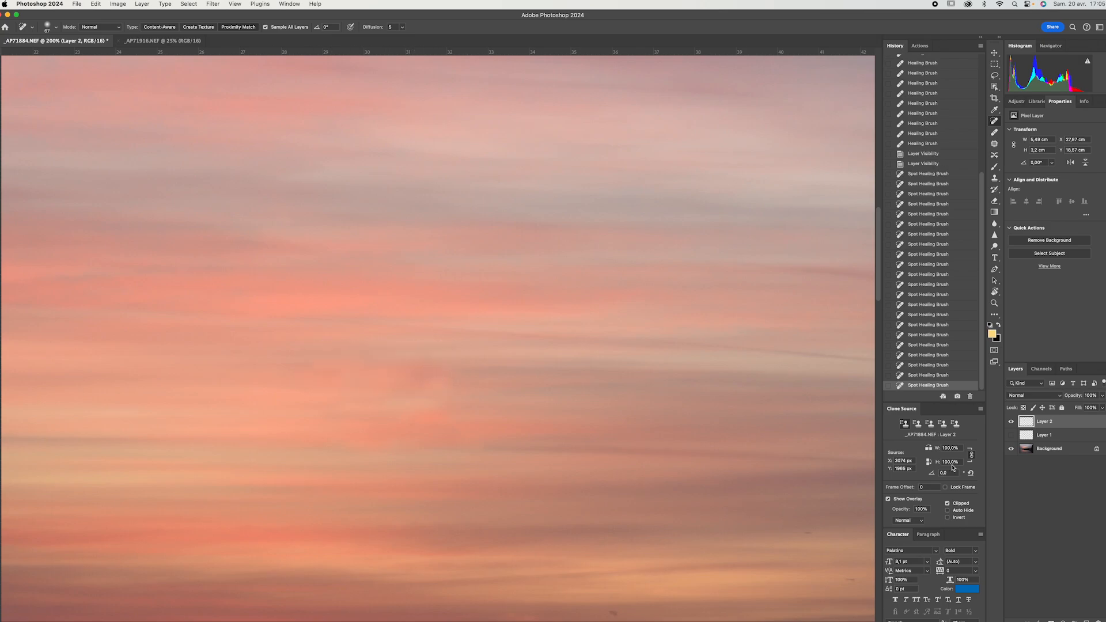
# Compare the retouches on Layer 1 and Layer 2 with the original sky by showing each layer in turn
pyautogui.click(1010, 422)
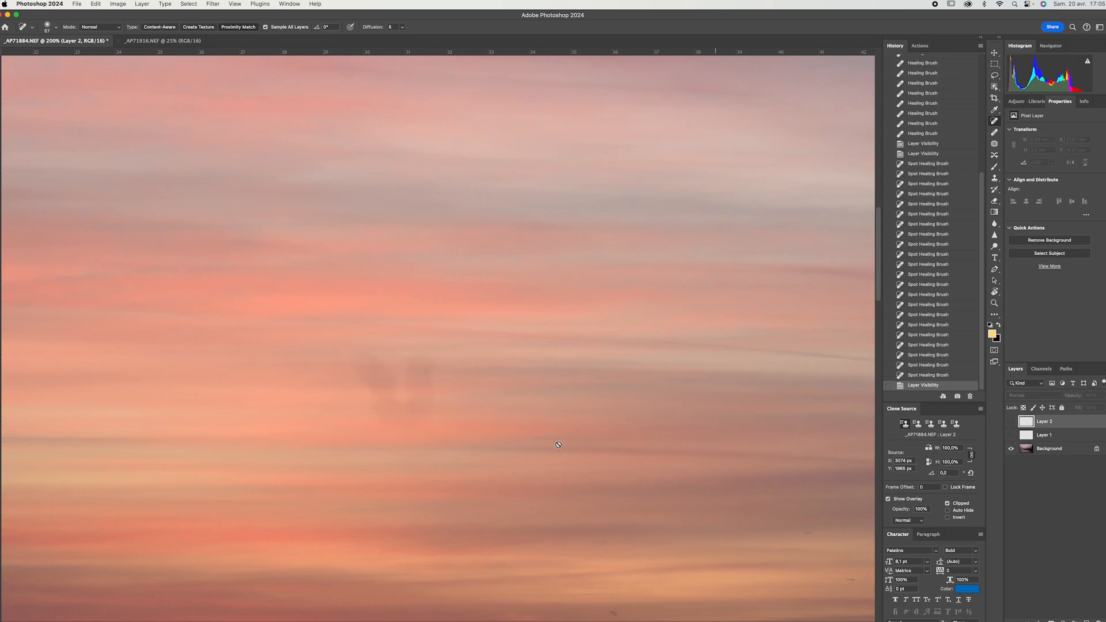
pyautogui.click(1012, 437)
pyautogui.click(1012, 437)
pyautogui.click(1011, 422)
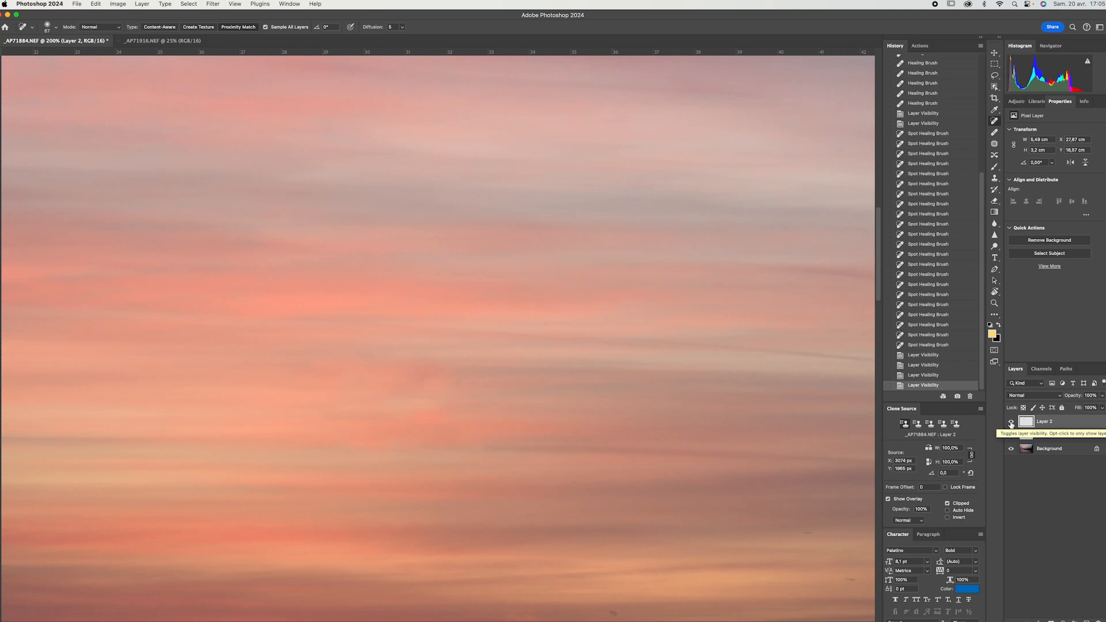
# Check the Layer 1 and Layer 2 sky retouches against the original across the whole sunset photo by toggling the layers' visibility
pyautogui.press('super+minus')
pyautogui.press('super+minus')
pyautogui.press('super+minus')
pyautogui.press('super+minus')
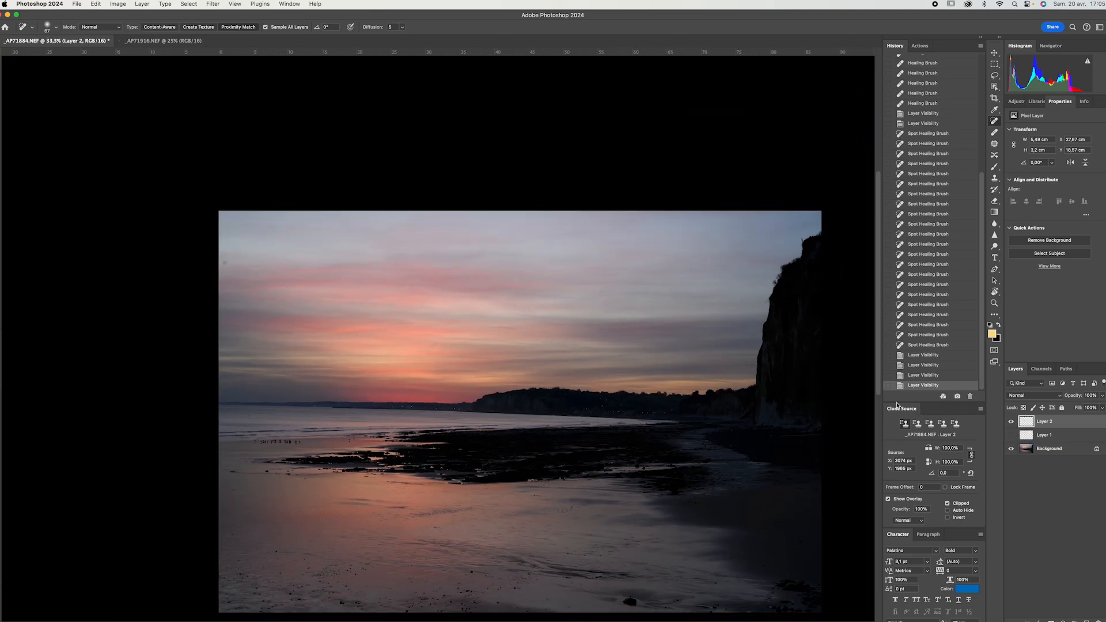
pyautogui.click(1011, 422)
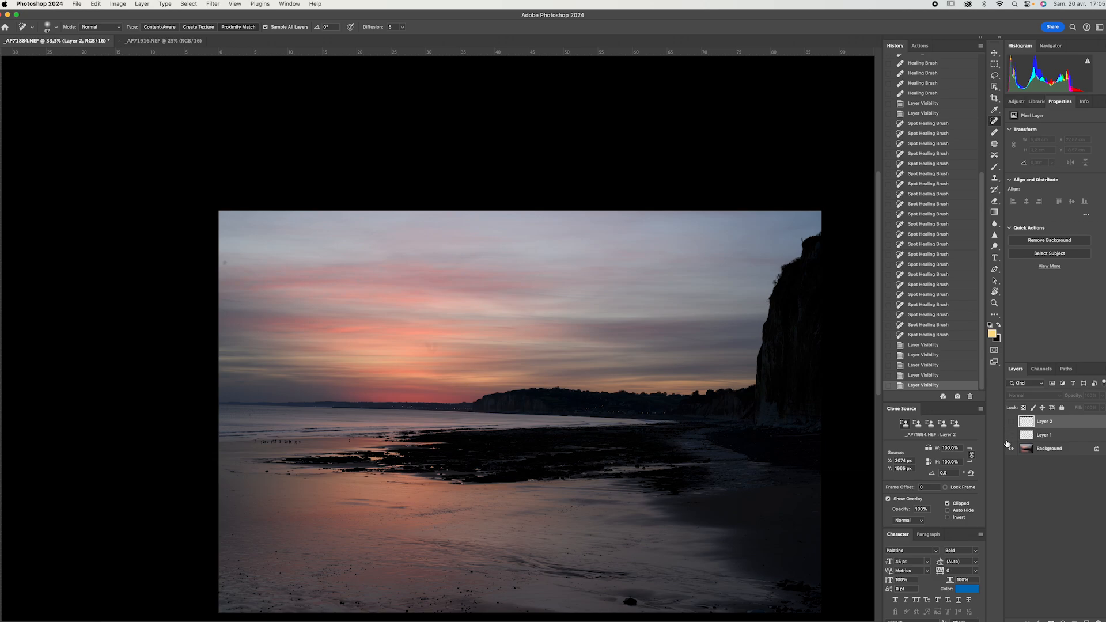
pyautogui.click(1011, 436)
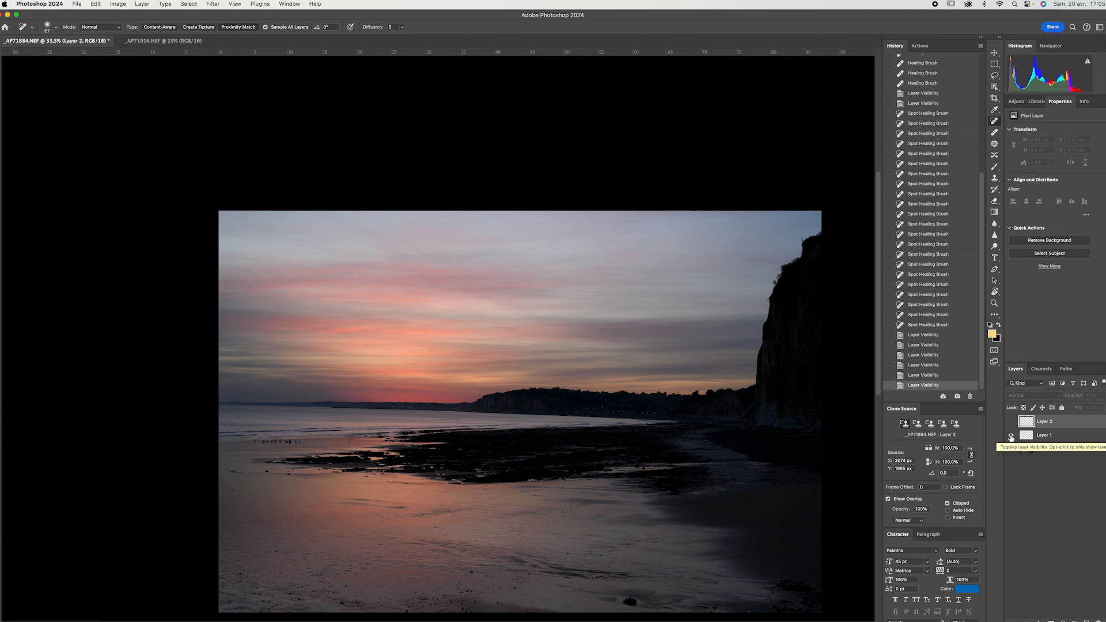
pyautogui.click(1010, 423)
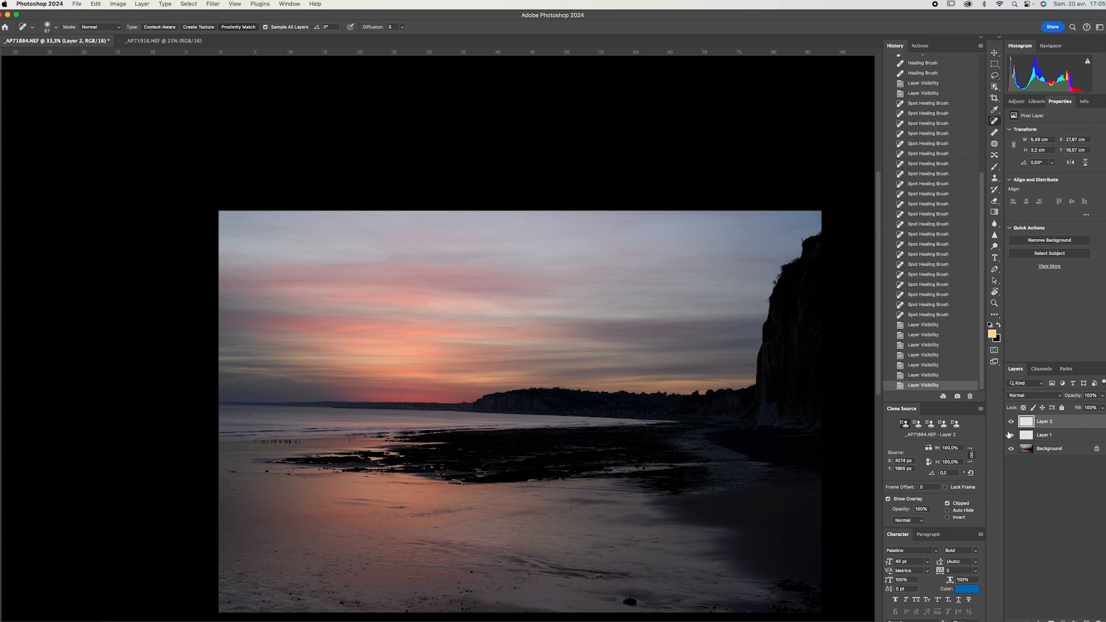
pyautogui.click(1010, 436)
pyautogui.click(1011, 422)
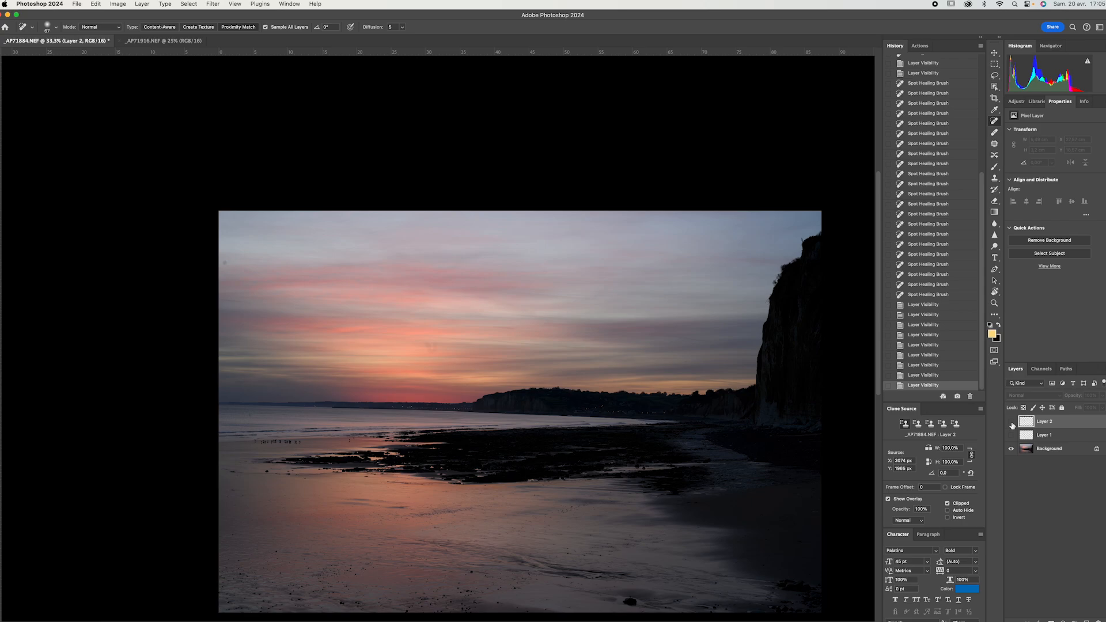
pyautogui.click(1012, 423)
pyautogui.click(1012, 423)
pyautogui.click(1011, 424)
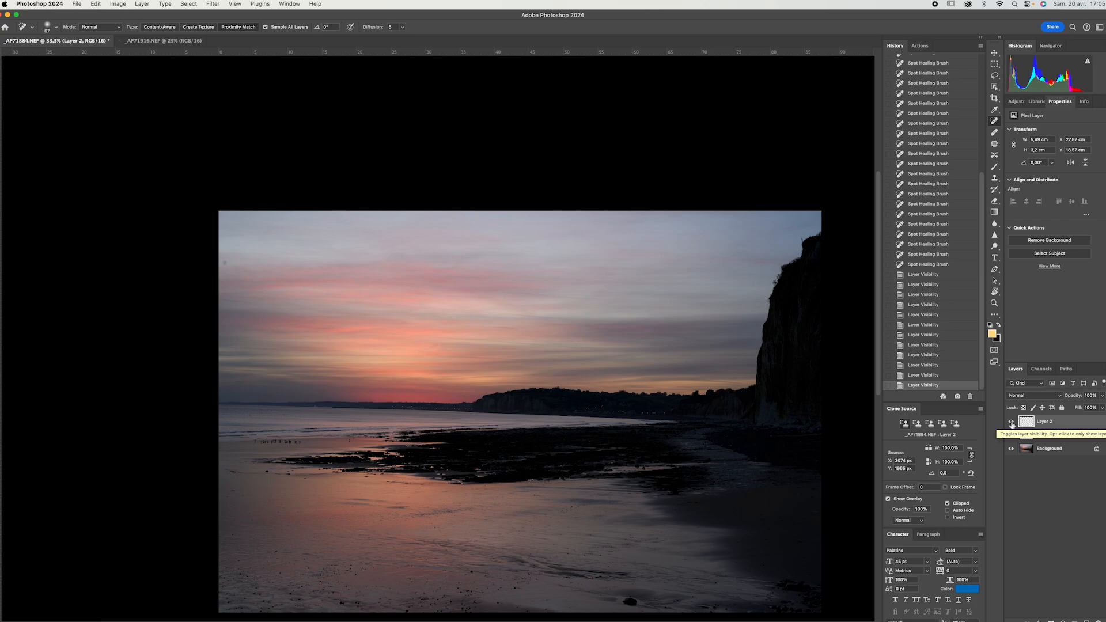
pyautogui.click(1011, 423)
pyautogui.click(1011, 437)
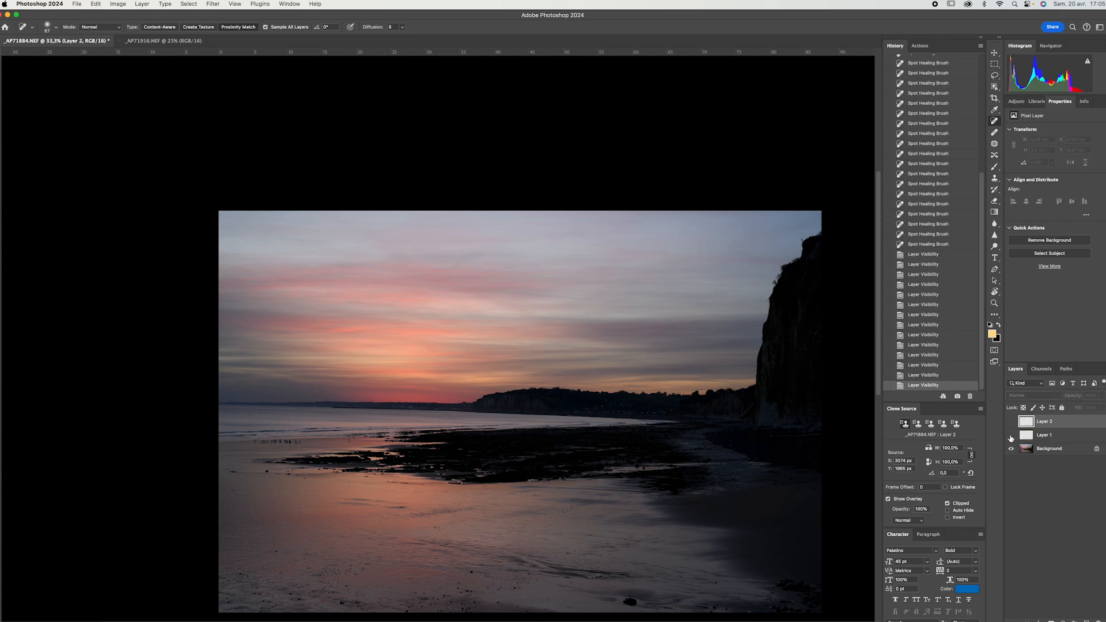
pyautogui.click(1011, 437)
pyautogui.click(1011, 437)
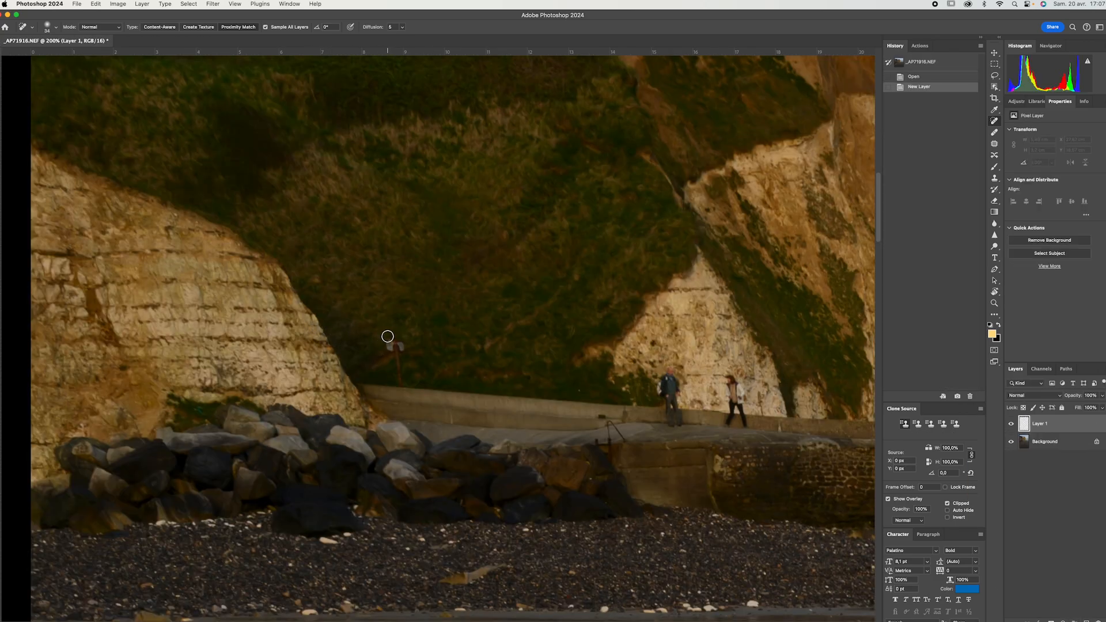
# Remove the signpost at the foot of the grassy slope on Layer 1 with an enlarged Spot Healing Brush, and compare with the original
pyautogui.moveTo(379, 335)
pyautogui.keyDown('ctrl'); pyautogui.keyDown('alt'); pyautogui.mouseDown()
pyautogui.moveTo(400, 339)
pyautogui.moveTo(401, 372)
pyautogui.moveTo(386, 366)
pyautogui.moveTo(394, 341)
pyautogui.moveTo(390, 365)
pyautogui.moveTo(431, 362)
pyautogui.moveTo(366, 350)
pyautogui.moveTo(378, 323)
pyautogui.moveTo(427, 318)
pyautogui.moveTo(383, 352)
pyautogui.moveTo(392, 375)
pyautogui.moveTo(410, 343)
pyautogui.moveTo(405, 315)
pyautogui.moveTo(420, 331)
pyautogui.moveTo(405, 340)
pyautogui.mouseUp(); pyautogui.keyUp('alt'); pyautogui.keyUp('ctrl')
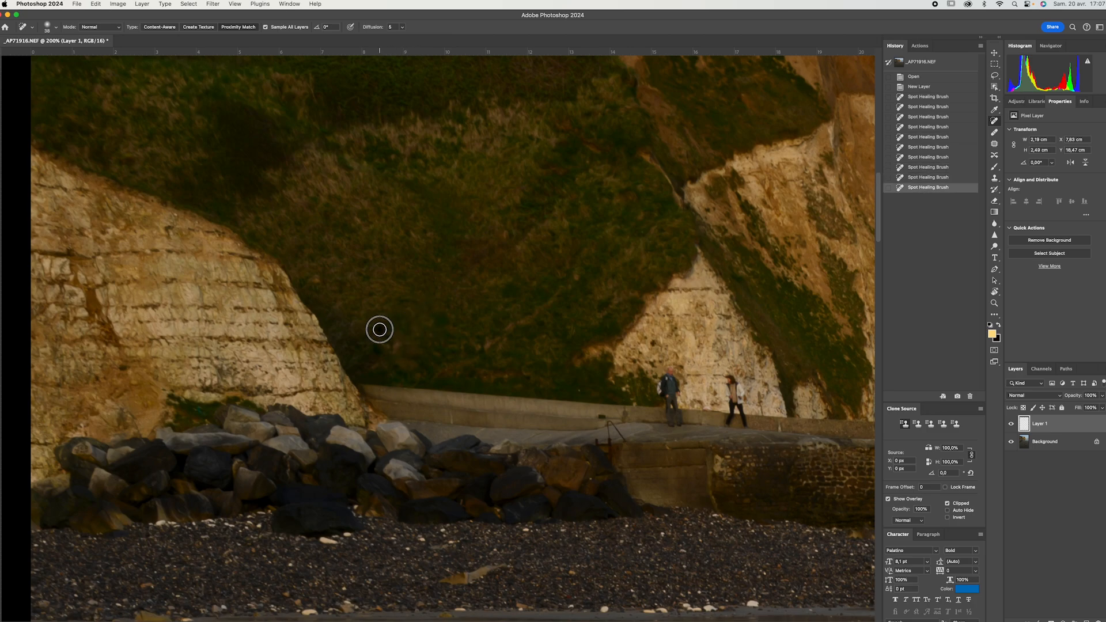
pyautogui.click(380, 329)
pyautogui.click(1012, 424)
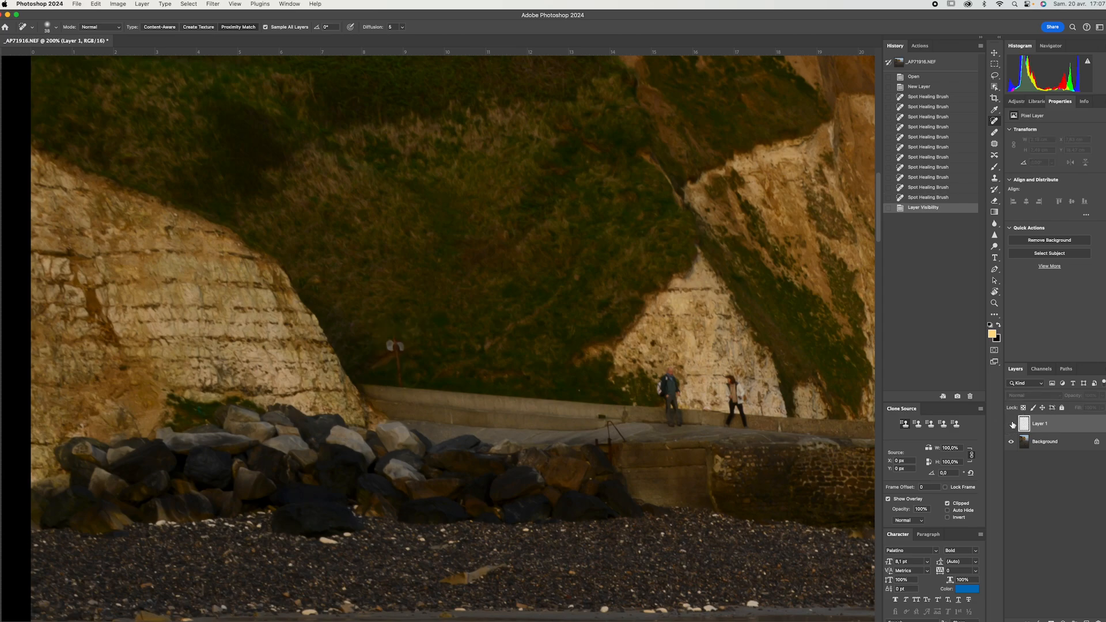
pyautogui.click(1012, 424)
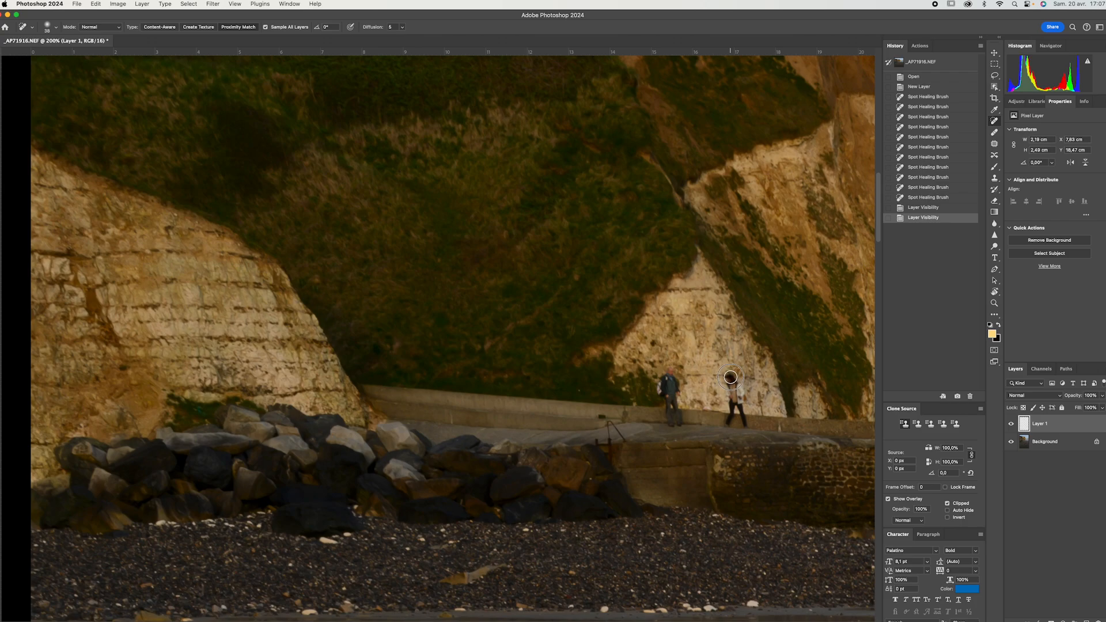
# Paint out the light-clothed walker's upper body and the backpacked walker's head against the cliff with the Spot Healing Brush
pyautogui.moveTo(730, 377); pyautogui.dragTo(731, 378)
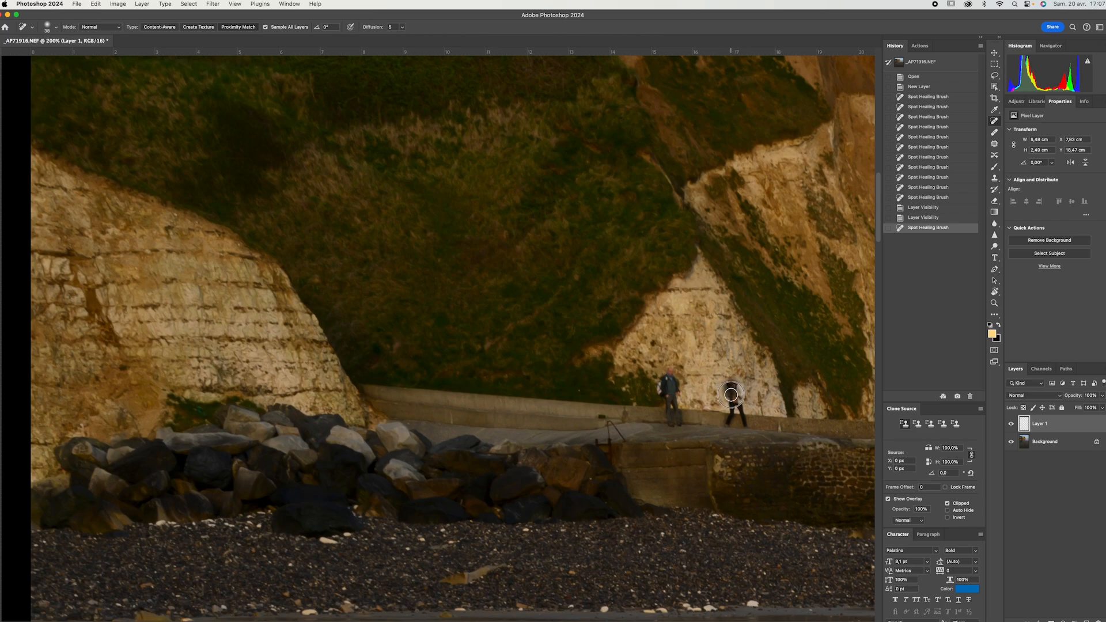
pyautogui.moveTo(731, 394)
pyautogui.mouseDown()
pyautogui.moveTo(732, 385)
pyautogui.moveTo(743, 392)
pyautogui.moveTo(737, 382)
pyautogui.moveTo(741, 408)
pyautogui.mouseUp()
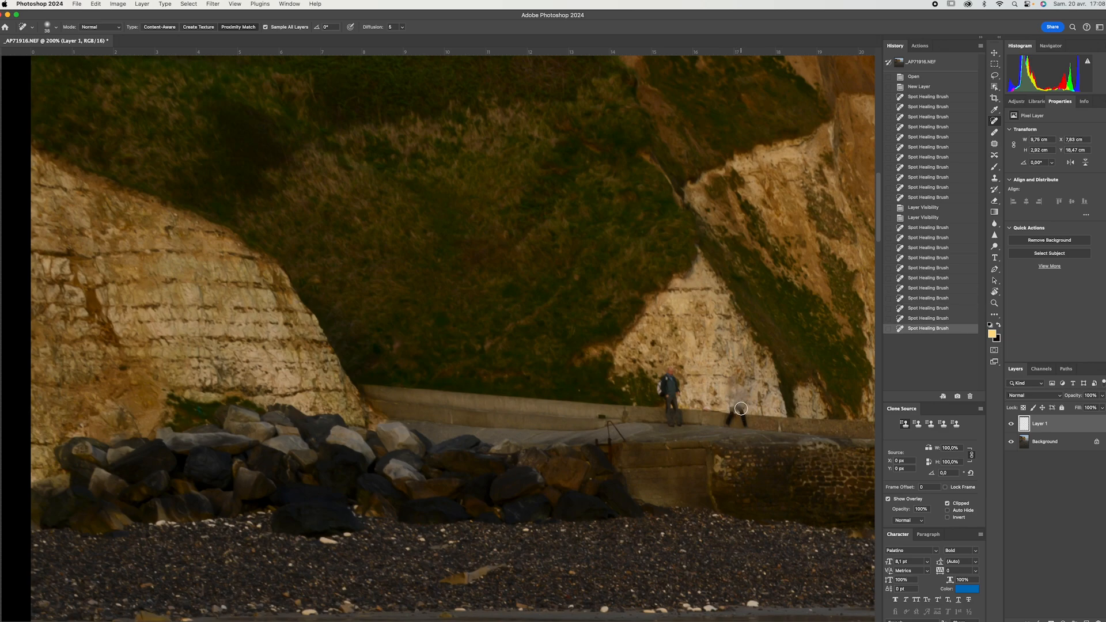
pyautogui.press('super+equal')
pyautogui.press('super+equal')
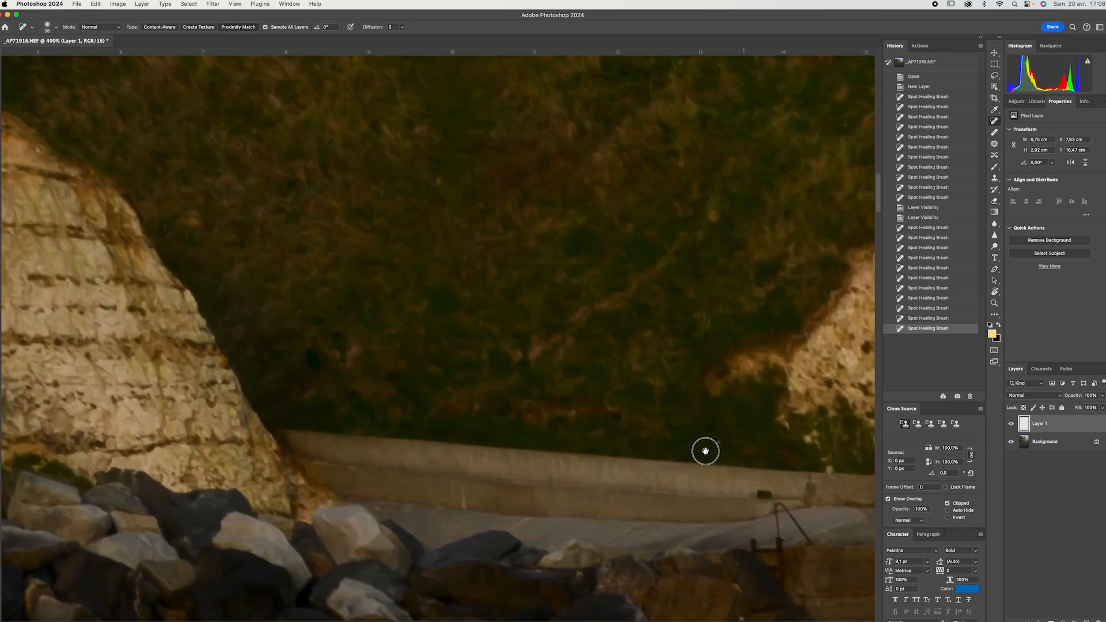
pyautogui.moveTo(703, 449); pyautogui.dragTo(146, 349)
pyautogui.moveTo(427, 312)
pyautogui.mouseDown()
pyautogui.moveTo(427, 349)
pyautogui.moveTo(453, 317)
pyautogui.moveTo(446, 376)
pyautogui.moveTo(431, 380)
pyautogui.moveTo(449, 385)
pyautogui.mouseUp()
pyautogui.moveTo(433, 347); pyautogui.dragTo(434, 364)
pyautogui.moveTo(434, 308)
pyautogui.mouseDown()
pyautogui.moveTo(394, 314)
pyautogui.moveTo(456, 317)
pyautogui.moveTo(465, 329)
pyautogui.moveTo(428, 328)
pyautogui.moveTo(436, 363)
pyautogui.moveTo(432, 337)
pyautogui.mouseUp()
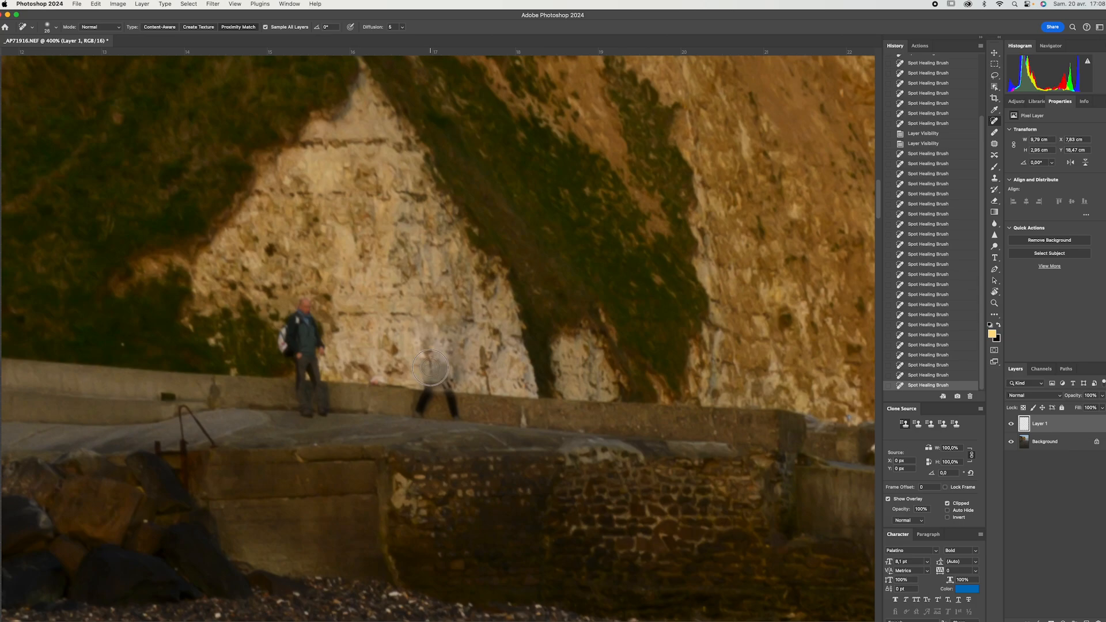
pyautogui.click(430, 367)
pyautogui.click(441, 369)
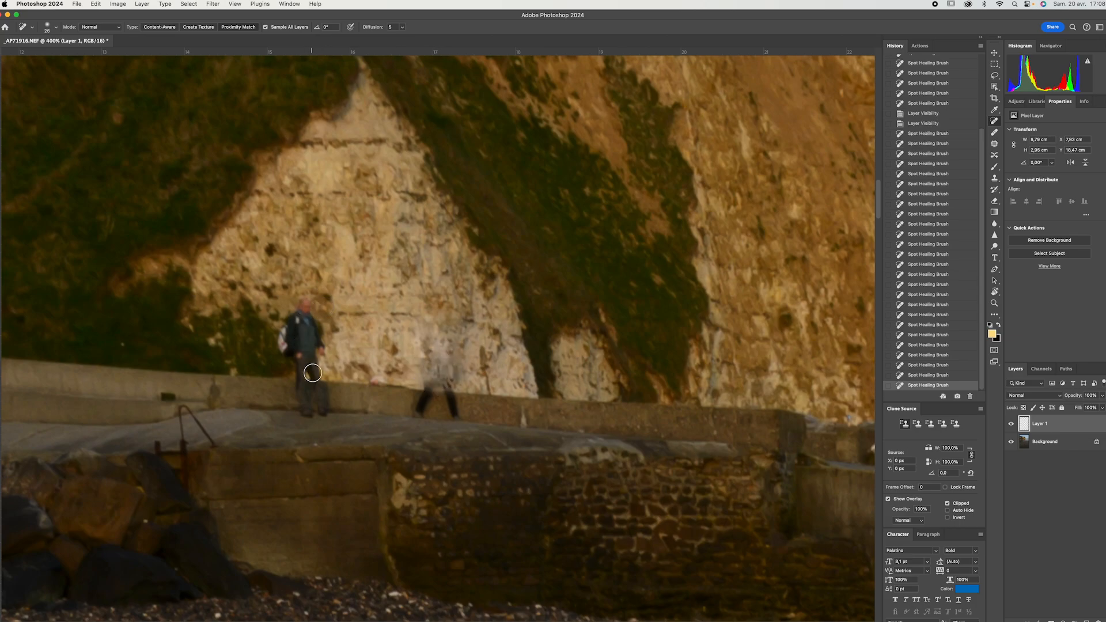
pyautogui.moveTo(306, 301)
pyautogui.mouseDown()
pyautogui.moveTo(319, 344)
pyautogui.moveTo(306, 323)
pyautogui.mouseUp()
pyautogui.click(304, 314)
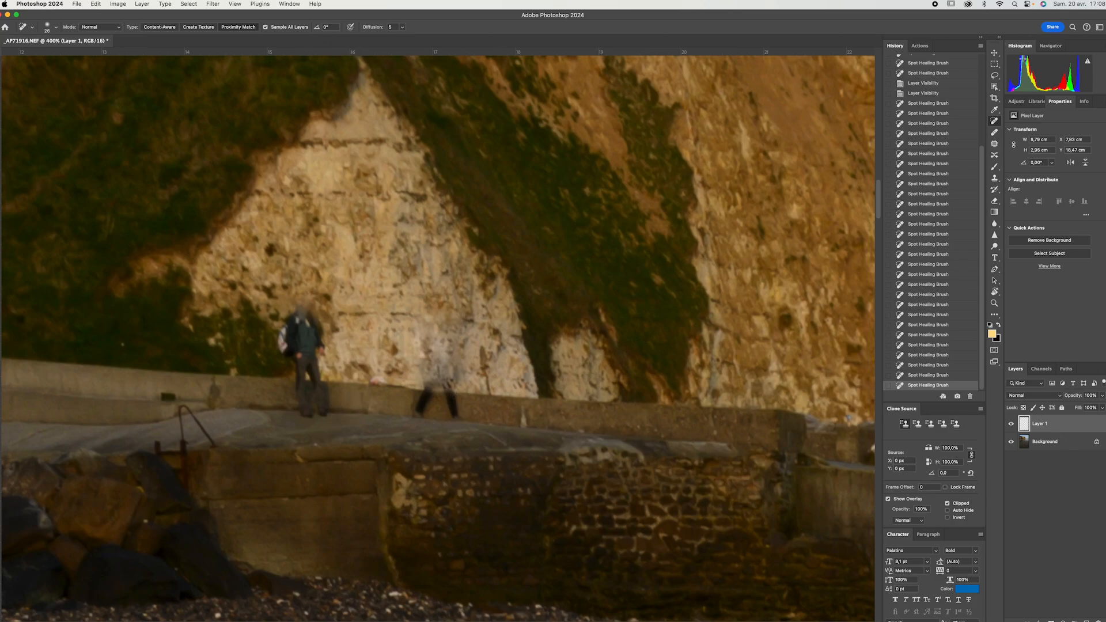
# Switch to the Healing Brush and cover the first walker's legs by sampling the nearby cliff base and concrete wall
pyautogui.click(995, 133)
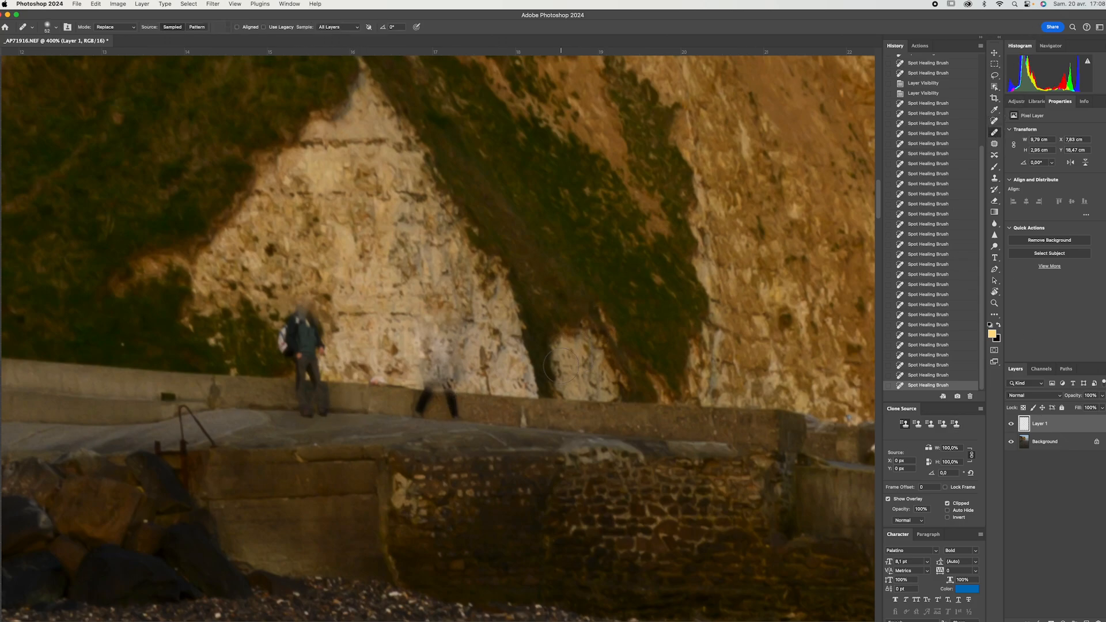
pyautogui.keyDown('alt'); pyautogui.click(494, 397); pyautogui.keyUp('alt')
pyautogui.moveTo(494, 398); pyautogui.dragTo(474, 396)
pyautogui.keyDown('alt'); pyautogui.click(509, 397); pyautogui.keyUp('alt')
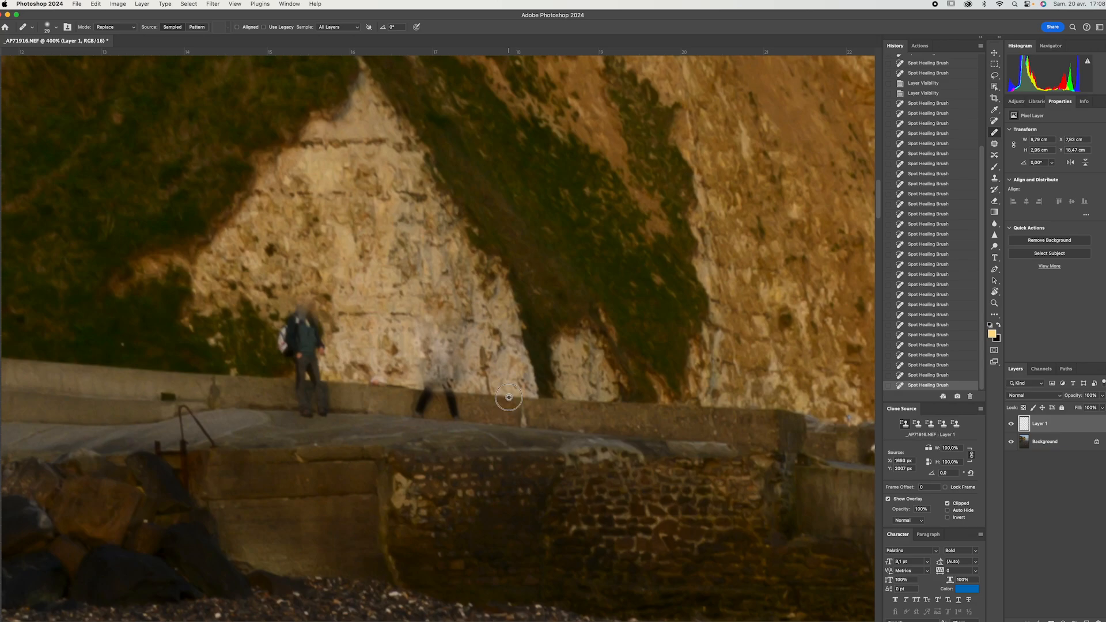
pyautogui.click(452, 392)
pyautogui.click(433, 392)
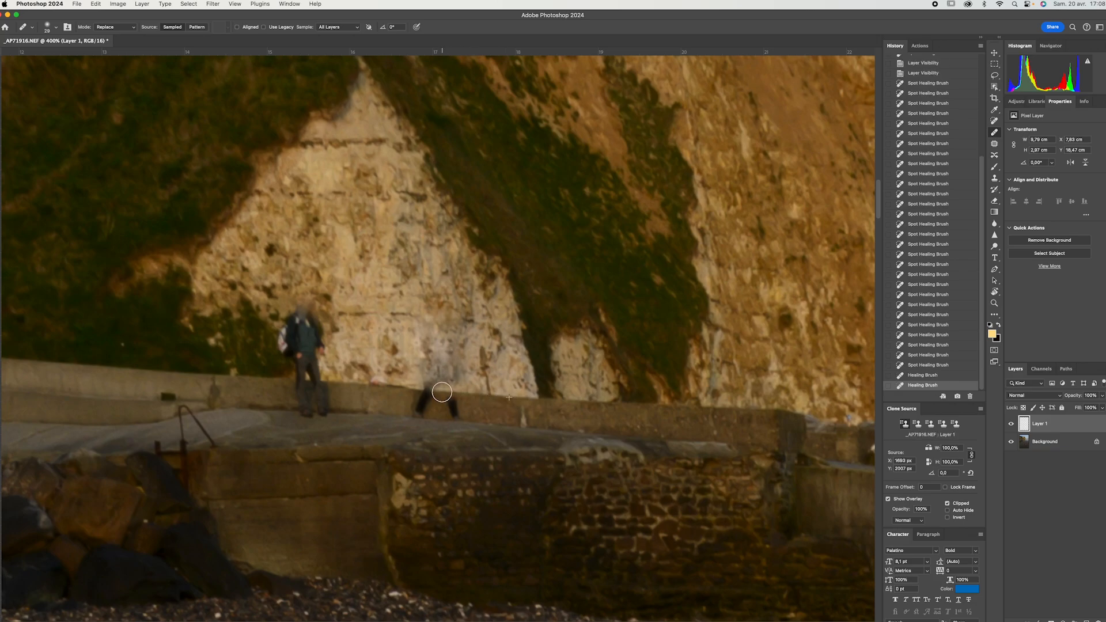
pyautogui.click(432, 392)
pyautogui.click(425, 397)
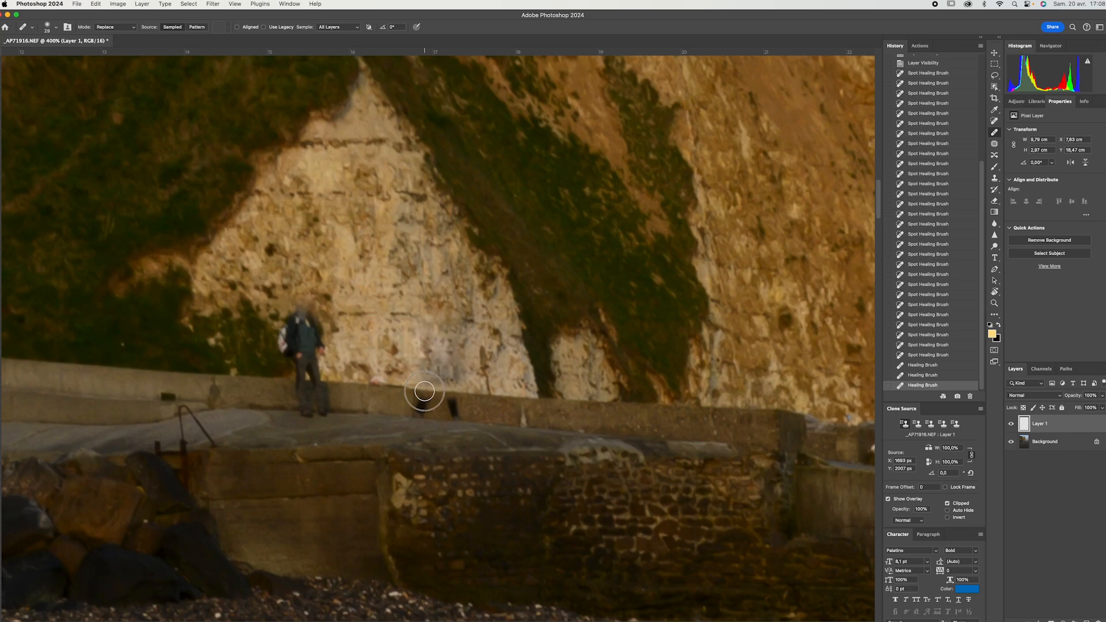
pyautogui.click(436, 424)
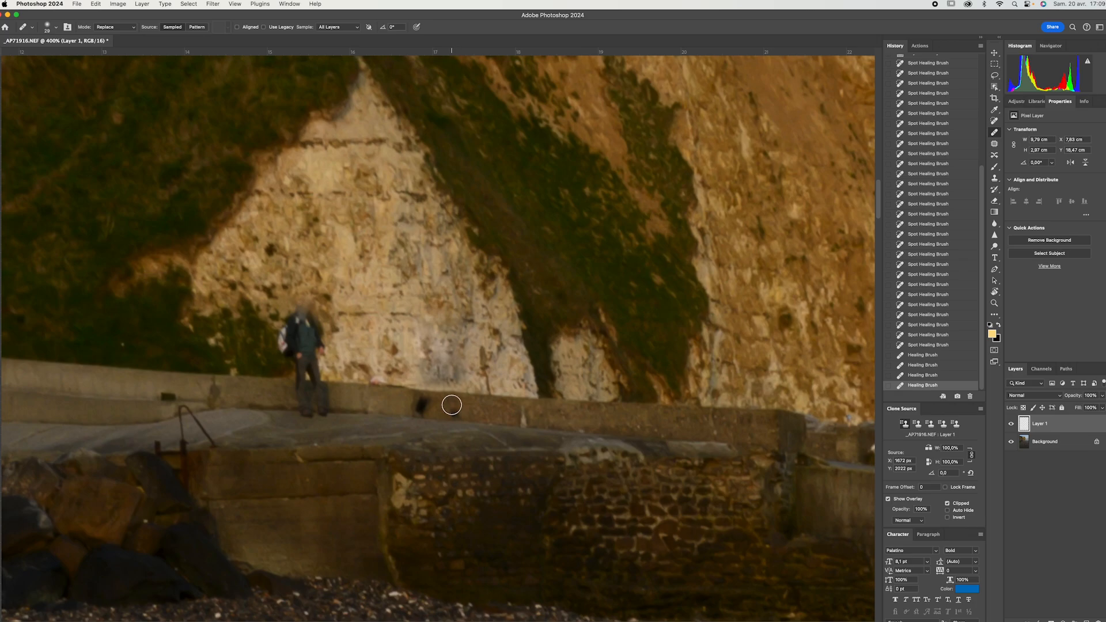
pyautogui.moveTo(452, 405)
pyautogui.mouseDown()
pyautogui.moveTo(424, 406)
pyautogui.moveTo(457, 412)
pyautogui.mouseUp()
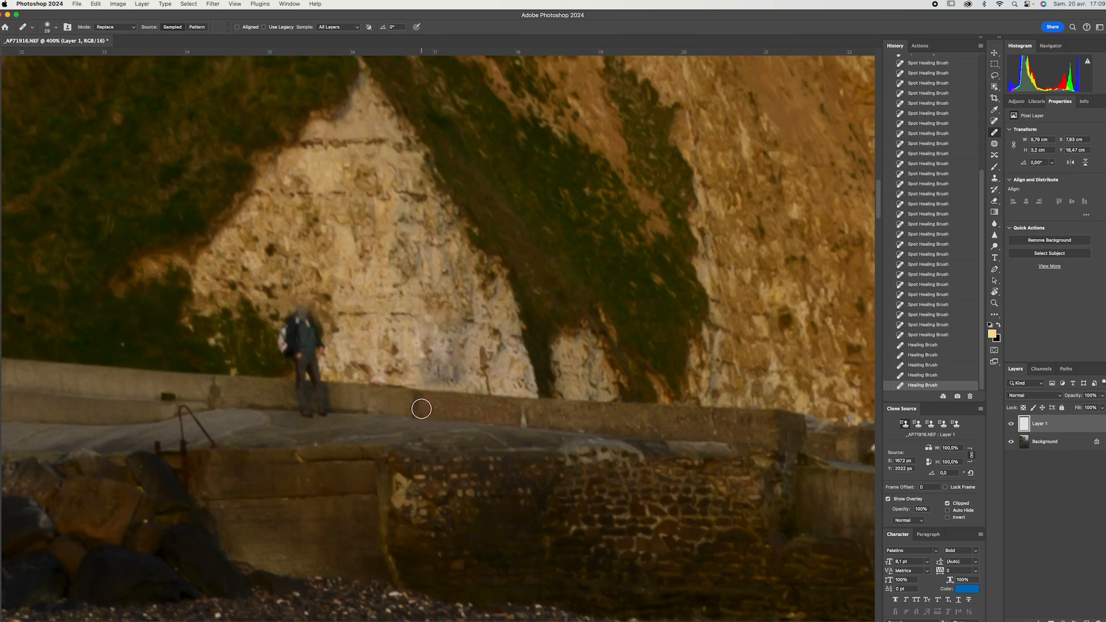
# Heal the remaining dark traces of the first walker's legs on the concrete wall with sampled wall texture
pyautogui.keyDown('alt'); pyautogui.click(422, 409); pyautogui.keyUp('alt')
pyautogui.click(421, 410)
pyautogui.click(420, 409)
pyautogui.click(423, 409)
pyautogui.click(542, 398)
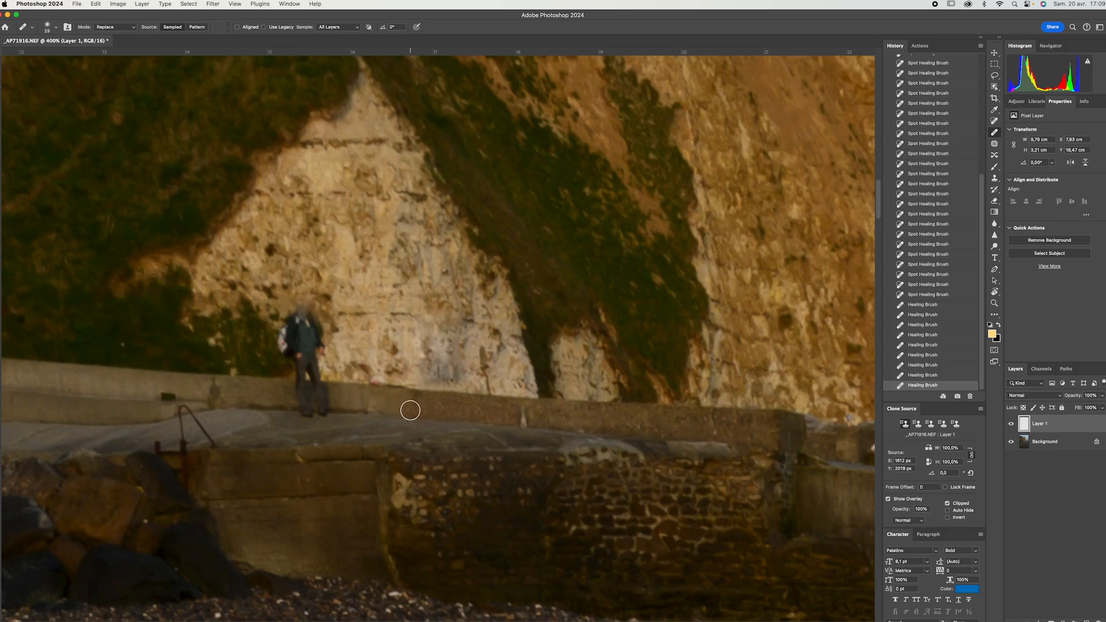
pyautogui.click(418, 405)
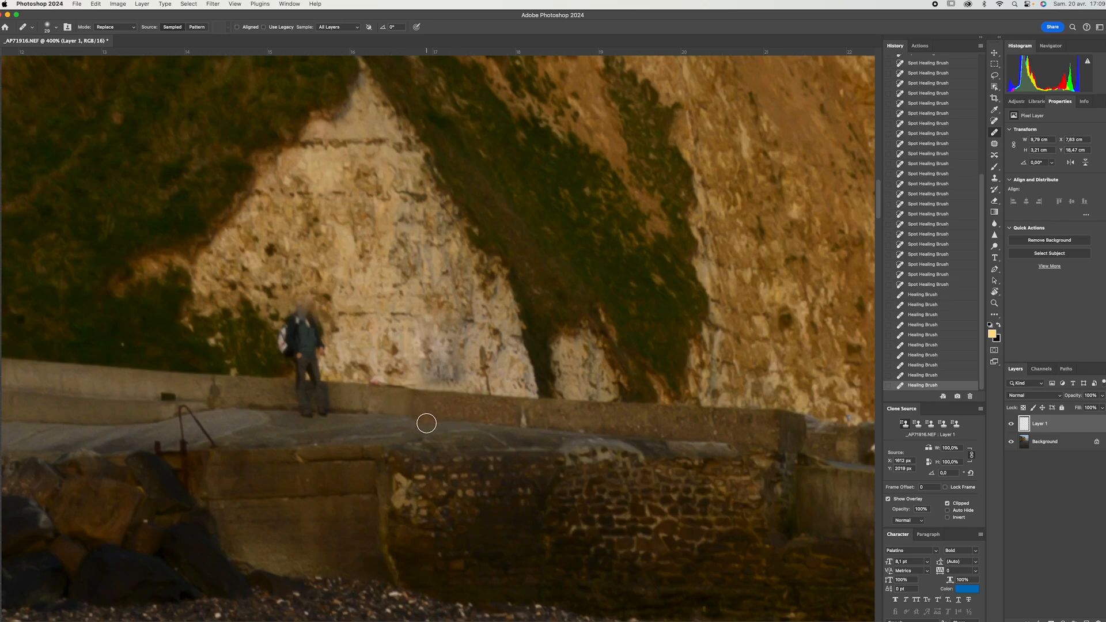
# Heal away the backpacked walker's lower legs and feet by sampling the adjacent concrete wall and walkway
pyautogui.keyDown('alt'); pyautogui.click(283, 391); pyautogui.keyUp('alt')
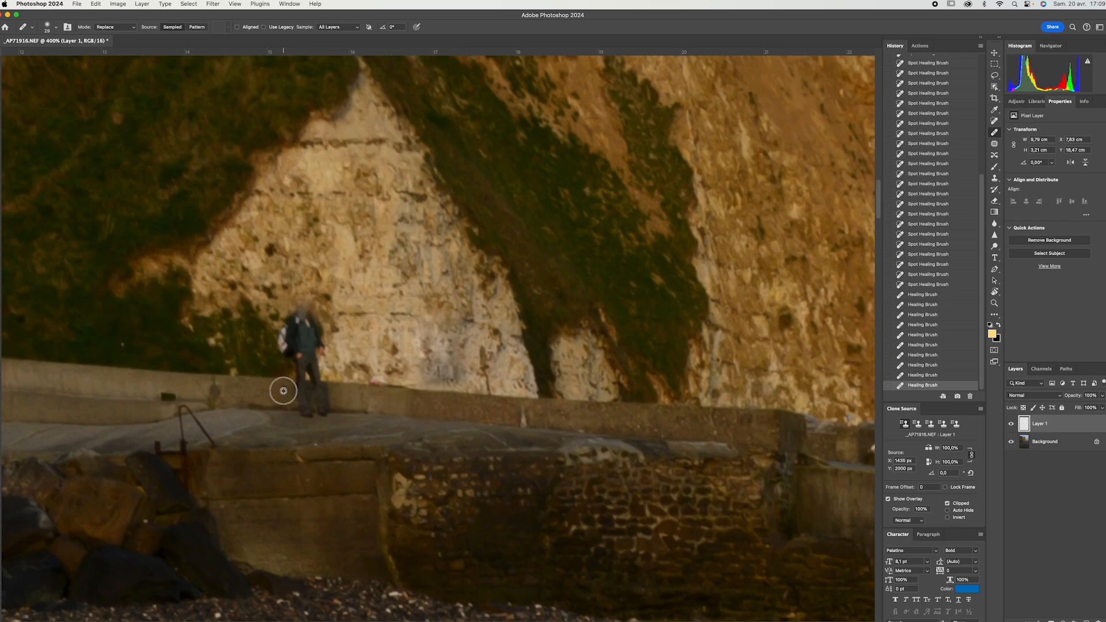
pyautogui.click(313, 392)
pyautogui.click(311, 391)
pyautogui.hscroll(1, 313, 392)
pyautogui.click(312, 392)
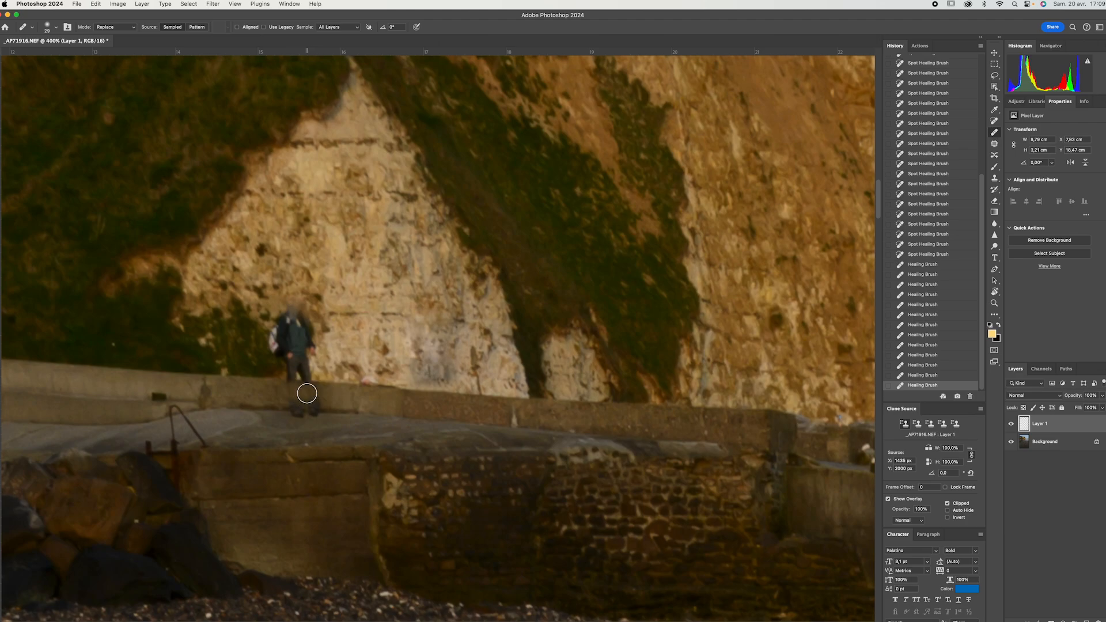
pyautogui.click(306, 392)
pyautogui.keyDown('alt'); pyautogui.click(247, 398); pyautogui.keyUp('alt')
pyautogui.click(299, 398)
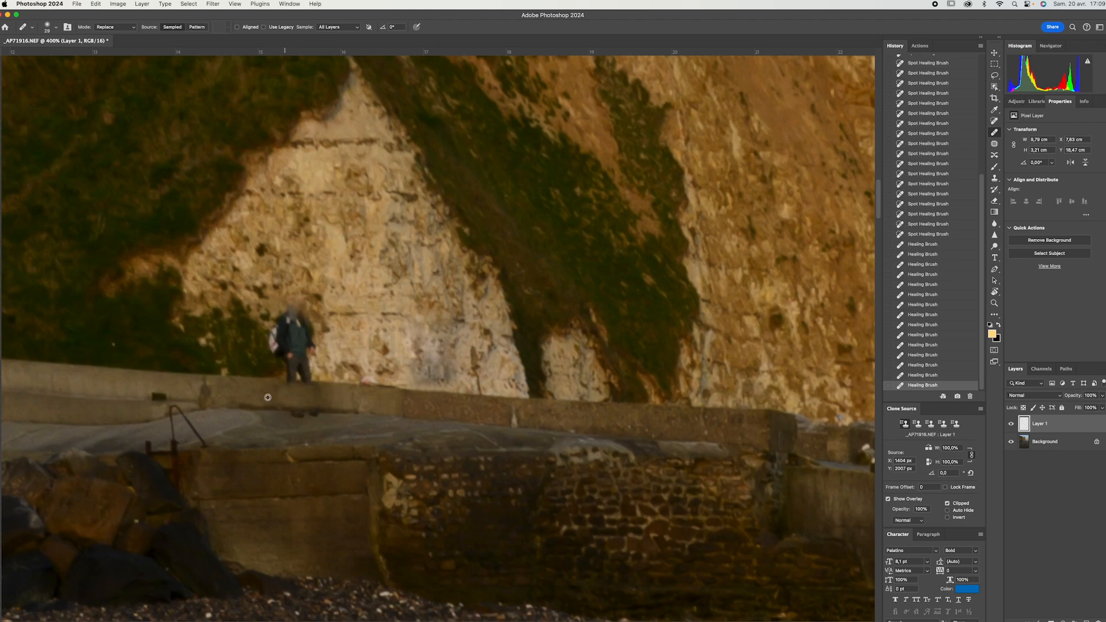
pyautogui.click(304, 390)
pyautogui.click(313, 388)
pyautogui.moveTo(296, 411); pyautogui.dragTo(316, 411)
# Cover the backpack and upper legs with sampled foliage, and rebuild the wall's top edge from a clean stretch nearby
pyautogui.scroll(1, 305, 415)
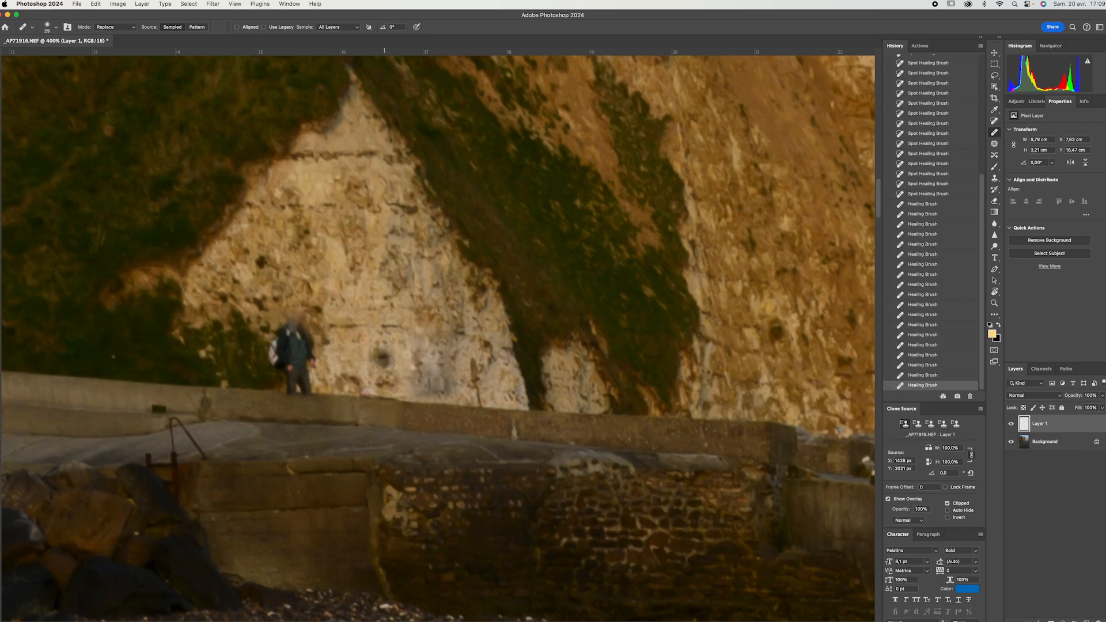
pyautogui.keyDown('alt'); pyautogui.click(253, 352); pyautogui.keyUp('alt')
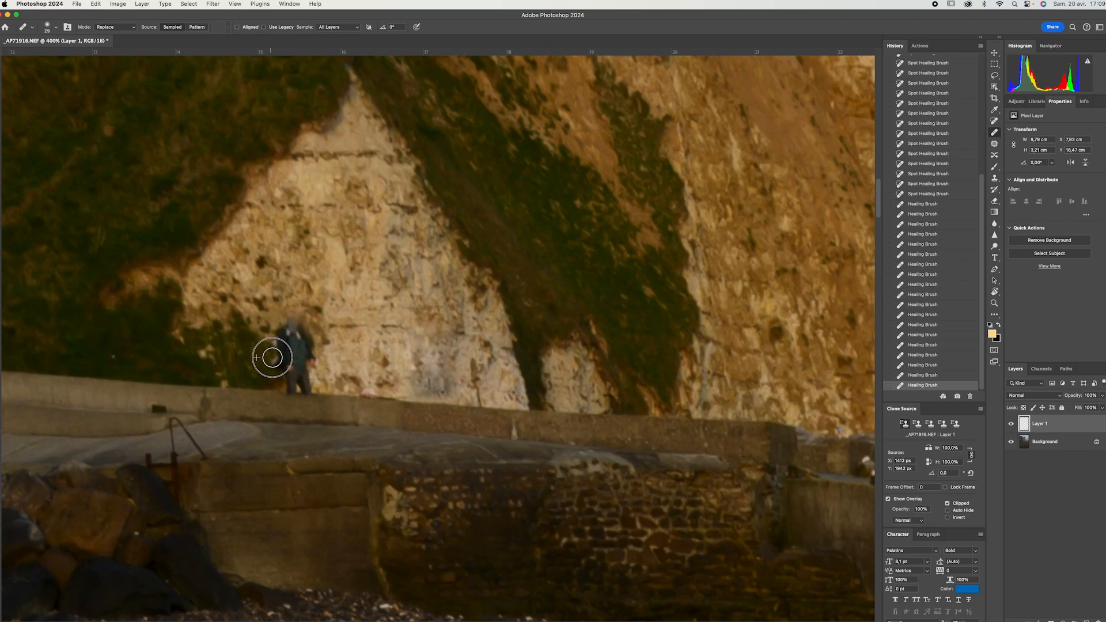
pyautogui.moveTo(276, 367); pyautogui.dragTo(295, 385)
pyautogui.click(304, 386)
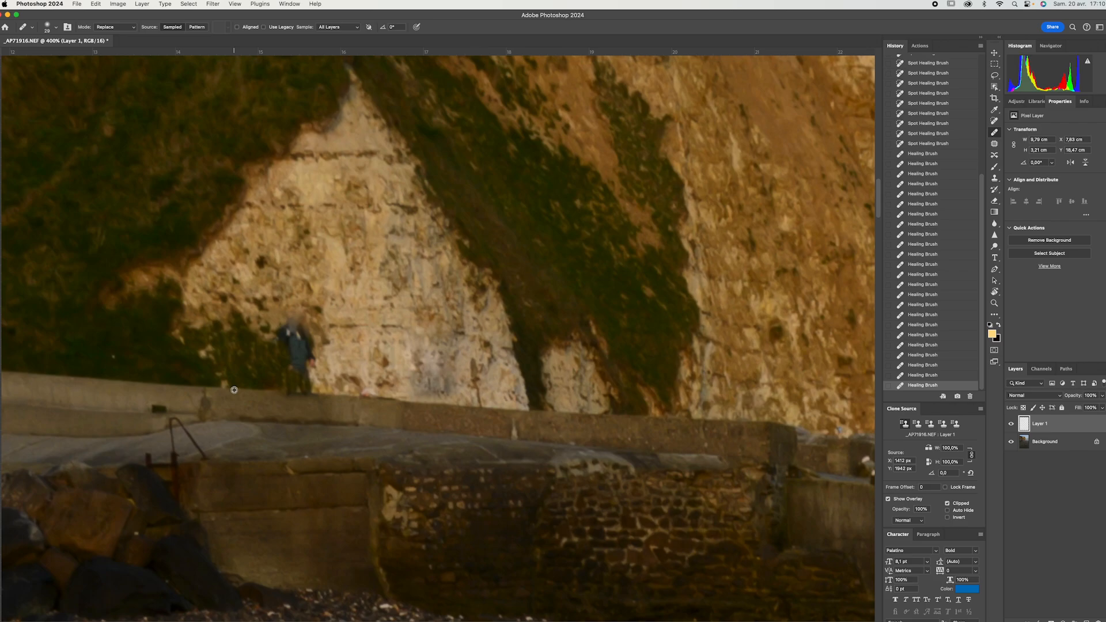
pyautogui.keyDown('alt'); pyautogui.click(235, 389); pyautogui.keyUp('alt')
pyautogui.moveTo(286, 391)
pyautogui.mouseDown()
pyautogui.moveTo(309, 390)
pyautogui.moveTo(286, 348)
pyautogui.moveTo(294, 386)
pyautogui.mouseUp()
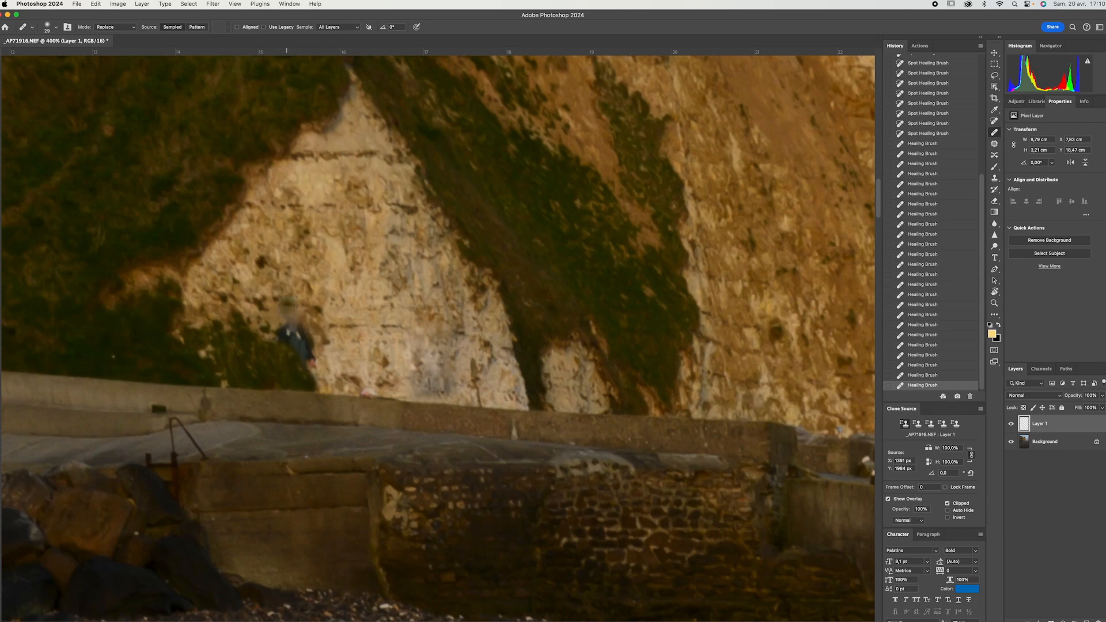
# Replace the walker's remaining torso with sampled cliff texture and clean up the leftover spots along the foliage edge and cliff base
pyautogui.keyDown('alt'); pyautogui.click(291, 296); pyautogui.keyUp('alt')
pyautogui.moveTo(299, 327)
pyautogui.mouseDown()
pyautogui.moveTo(304, 355)
pyautogui.moveTo(279, 328)
pyautogui.moveTo(314, 364)
pyautogui.mouseUp()
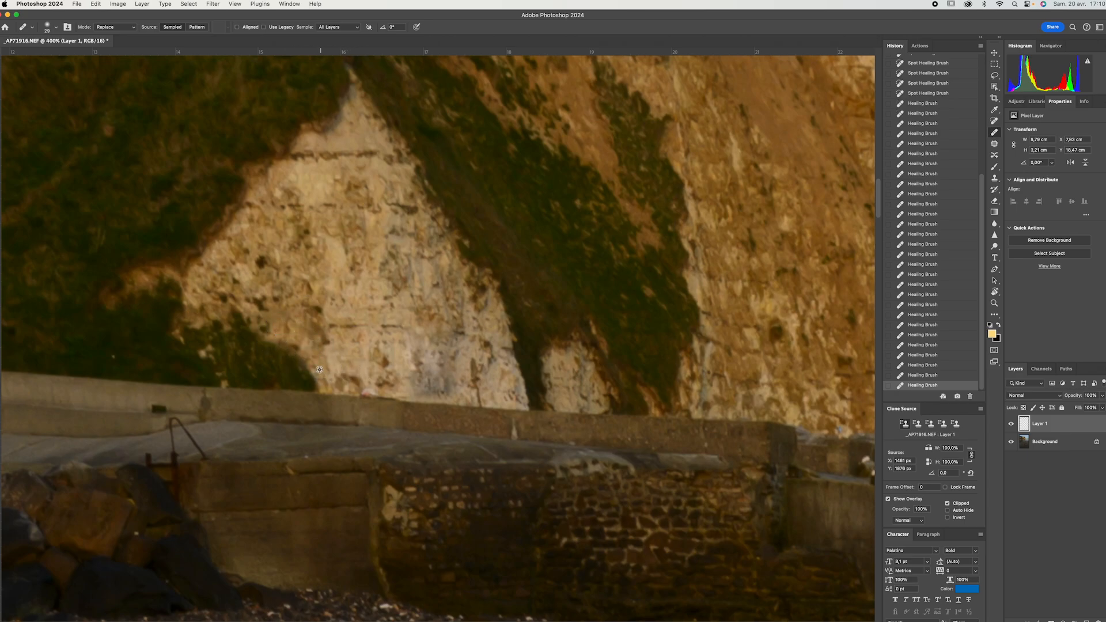
pyautogui.keyDown('alt'); pyautogui.click(292, 309); pyautogui.keyUp('alt')
pyautogui.moveTo(320, 371)
pyautogui.mouseDown()
pyautogui.moveTo(303, 371)
pyautogui.moveTo(323, 376)
pyautogui.mouseUp()
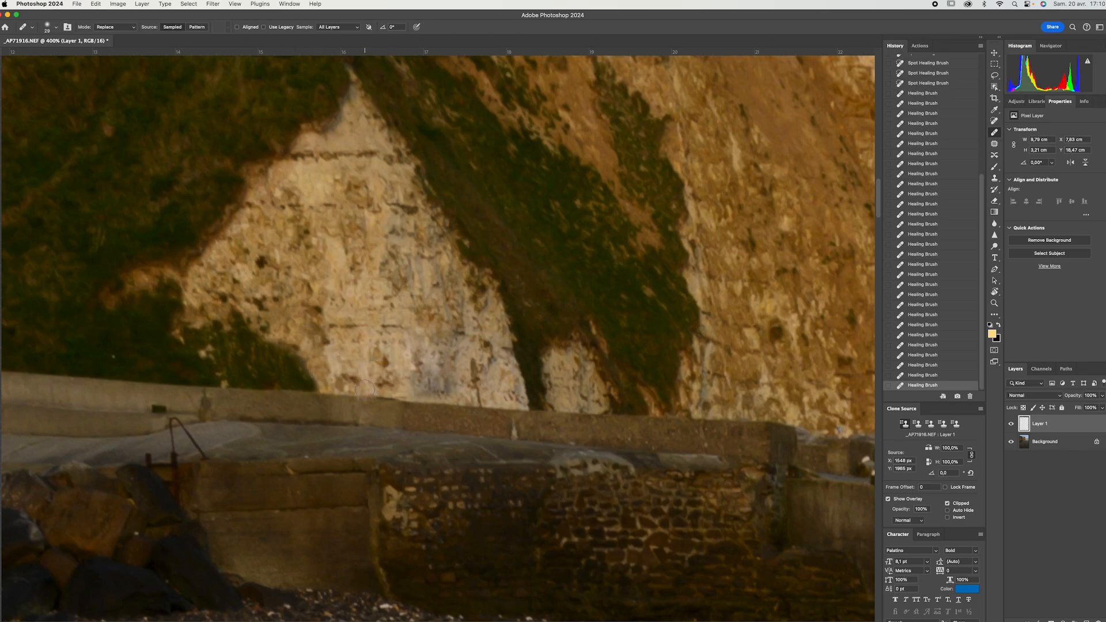
pyautogui.moveTo(365, 390)
pyautogui.mouseDown()
pyautogui.moveTo(374, 392)
pyautogui.moveTo(360, 385)
pyautogui.mouseUp()
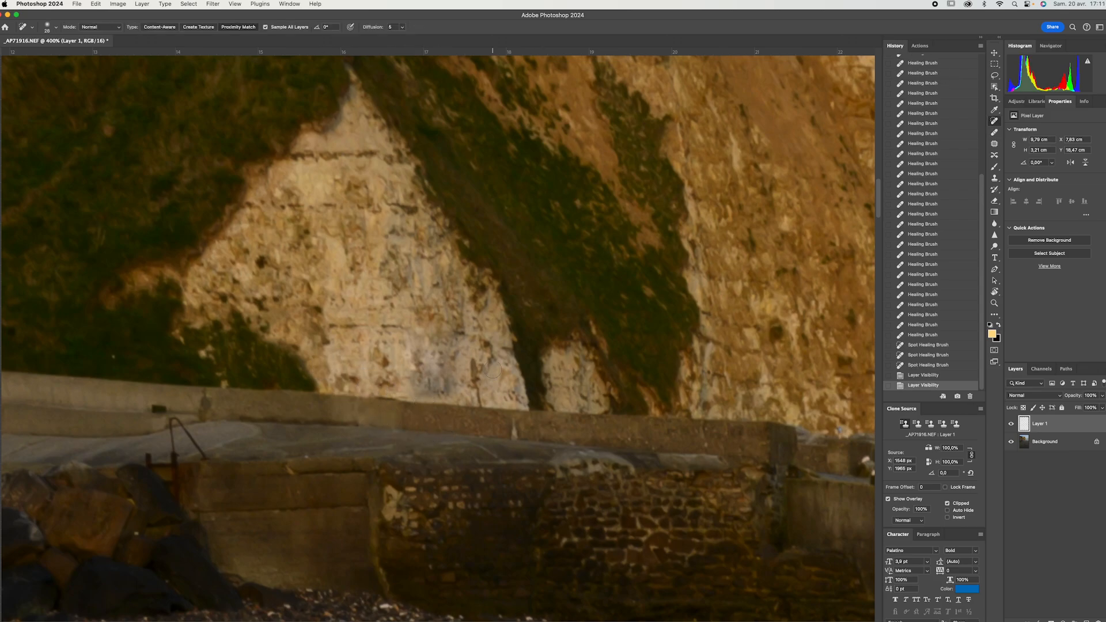
# Inspect the retouched seawall, cliff base and foliage along the walkway for leftover traces of the removed walkers
pyautogui.hscroll(-5, 493, 369)
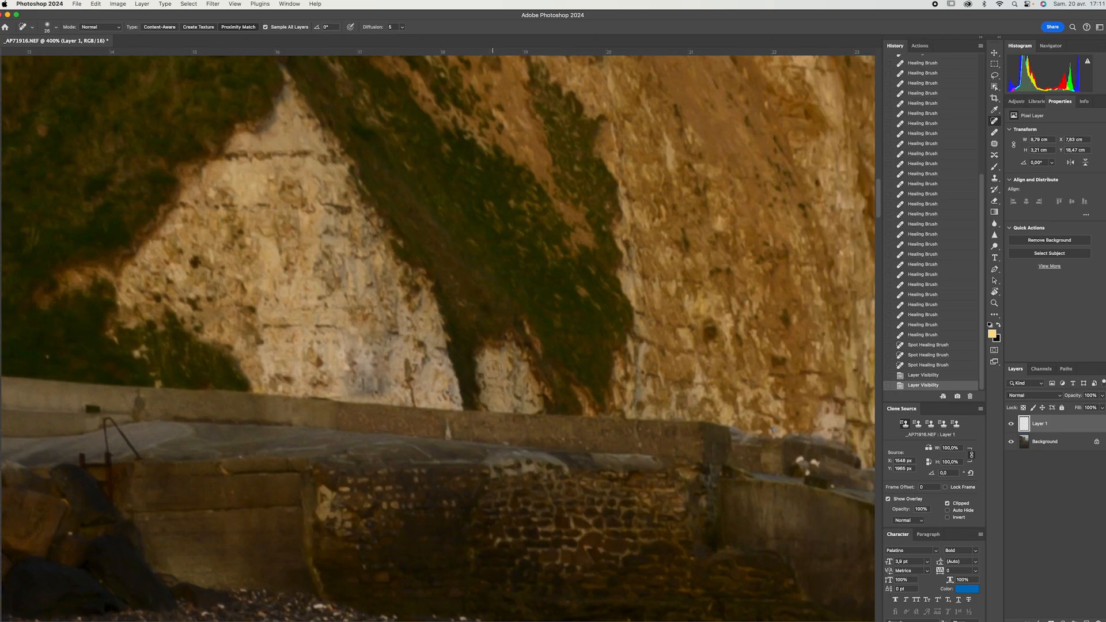
pyautogui.hscroll(-12, 506, 372)
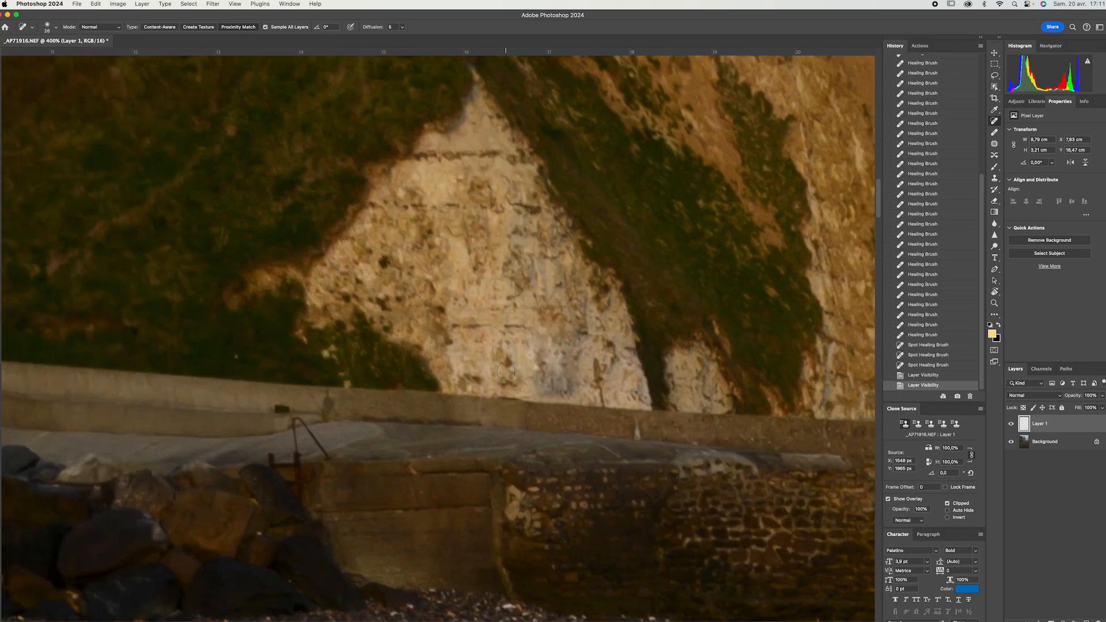
pyautogui.hscroll(-4, 506, 372)
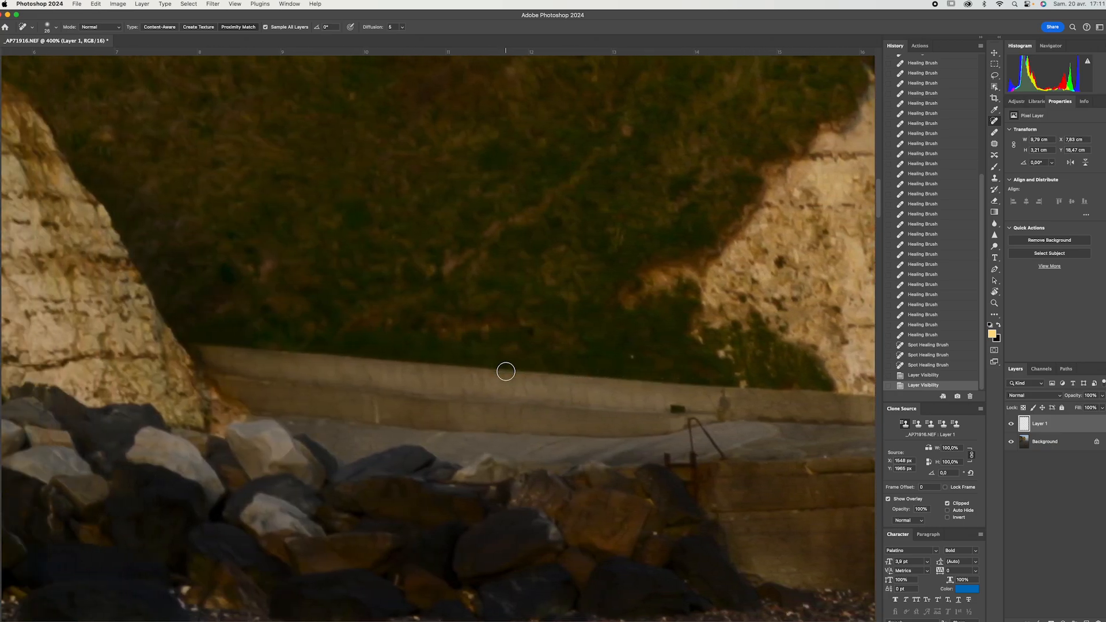
pyautogui.hscroll(12, 505, 372)
pyautogui.scroll(4, 506, 371)
pyautogui.hscroll(2, 506, 371)
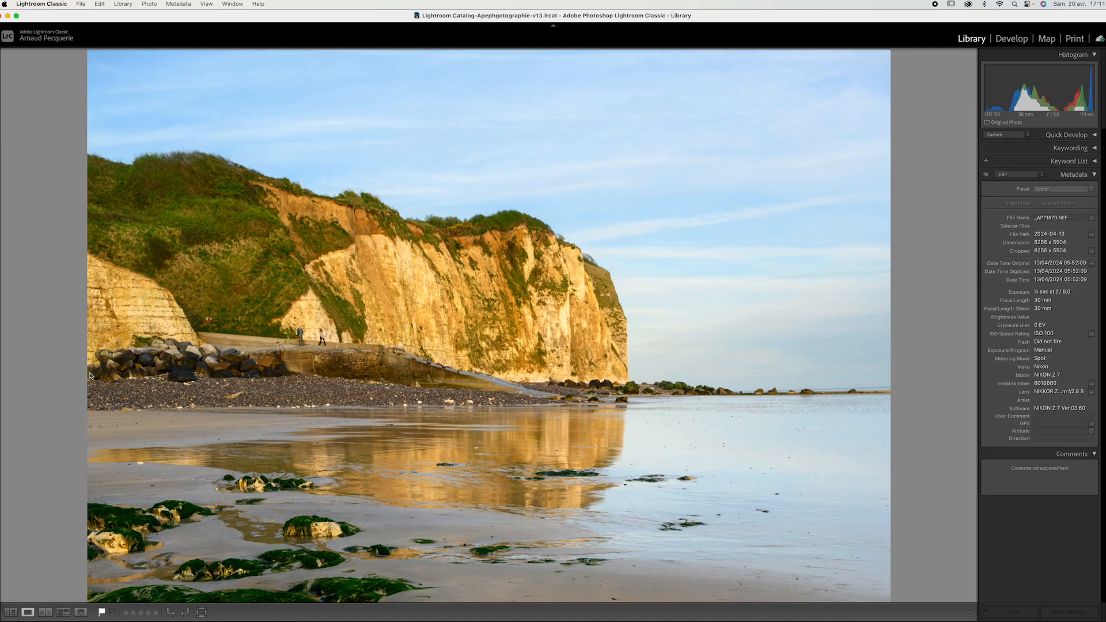
# Switch to Lightroom Classic and compare the original cliff photo with its retouched version, checking the cleaned walkway up close
pyautogui.press('super+Tab')
pyautogui.press('Right')
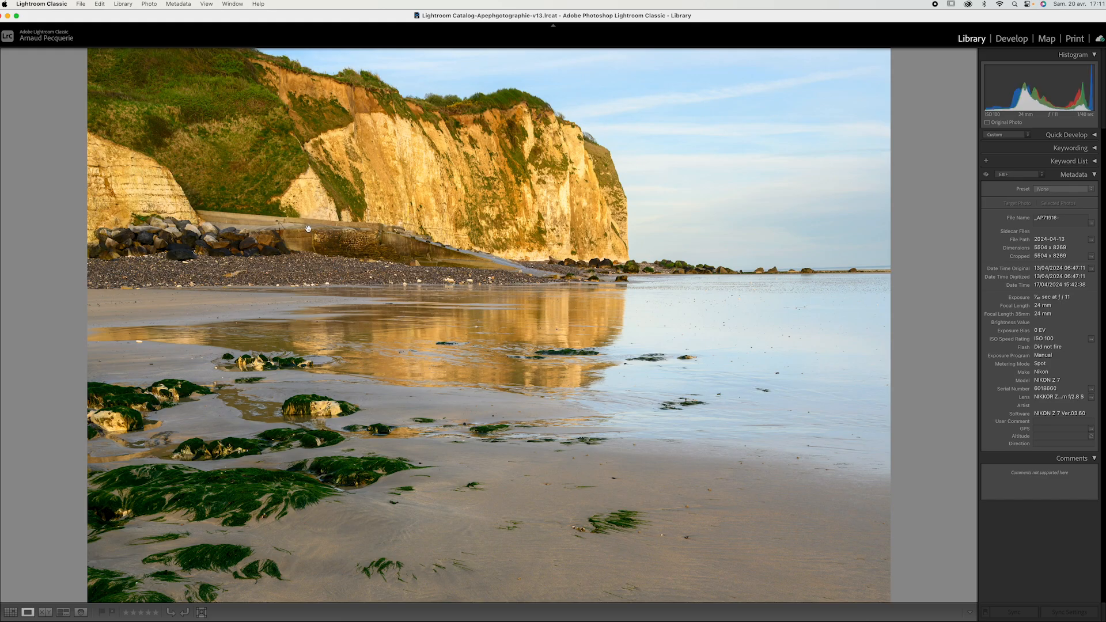
pyautogui.moveTo(309, 234); pyautogui.dragTo(342, 335)
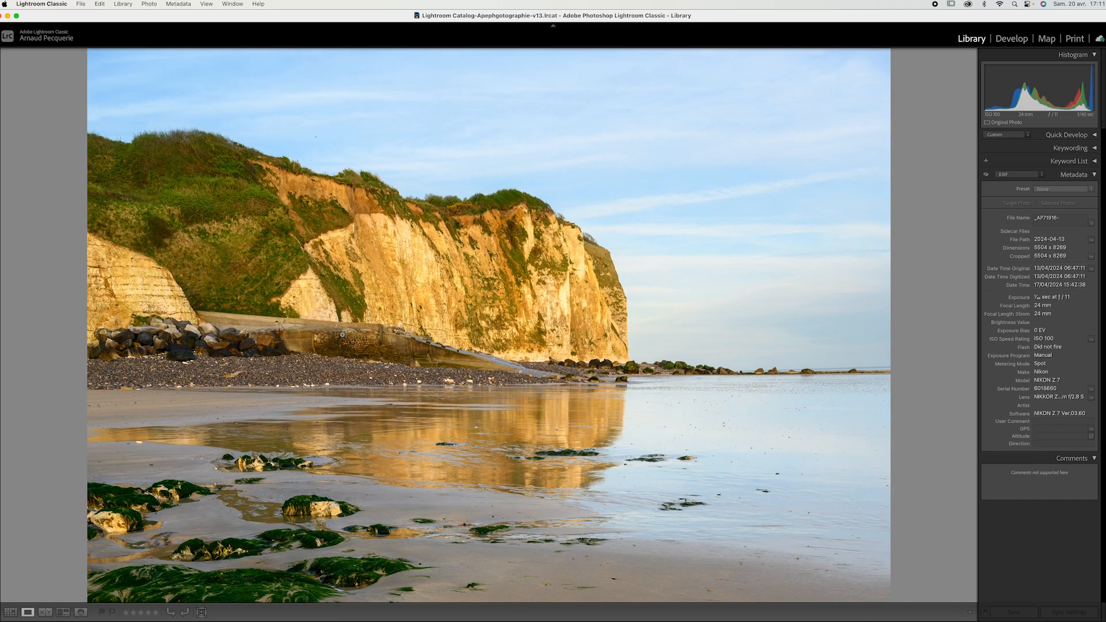
pyautogui.click(342, 334)
pyautogui.moveTo(123, 355); pyautogui.dragTo(586, 383)
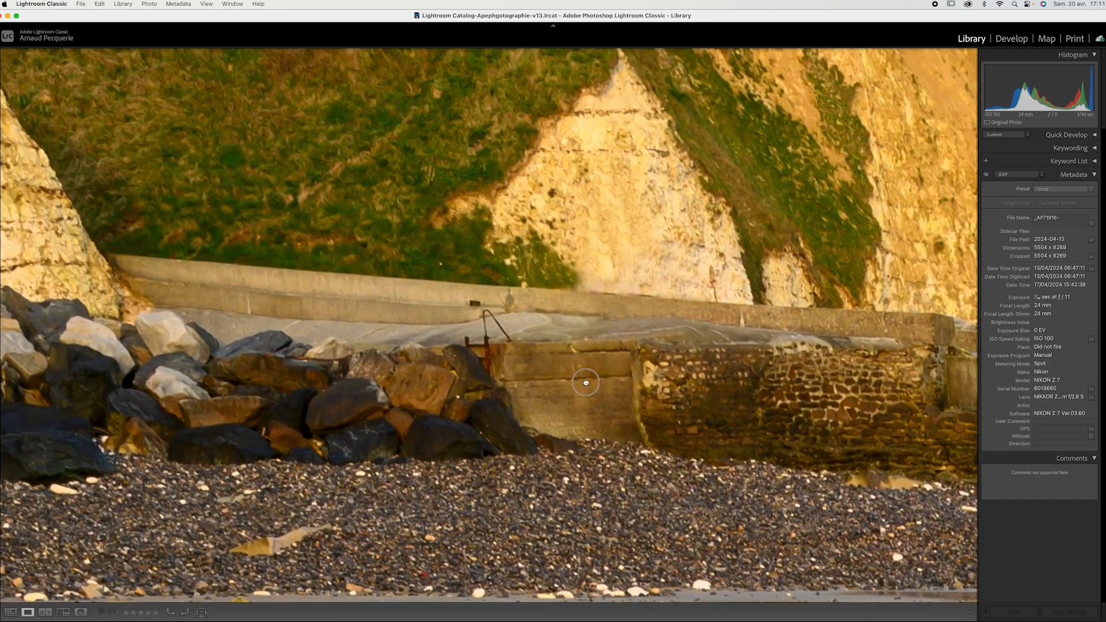
pyautogui.click(517, 357)
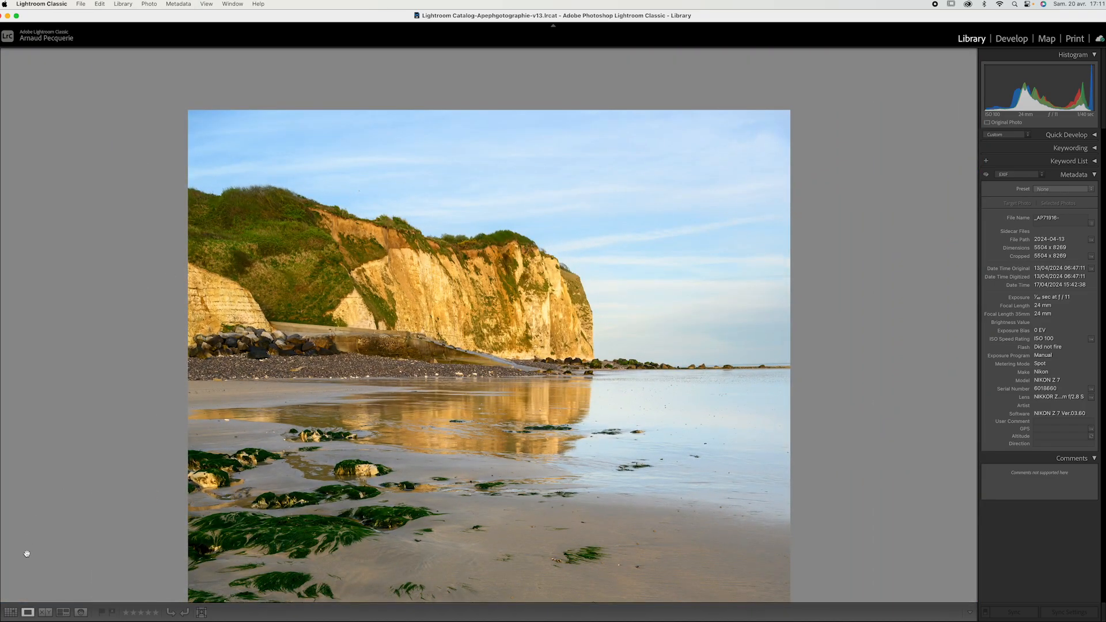
# Return to the photo grid, open the first sunset beach photo full size and review the following sunset shots before going back to it
pyautogui.click(11, 612)
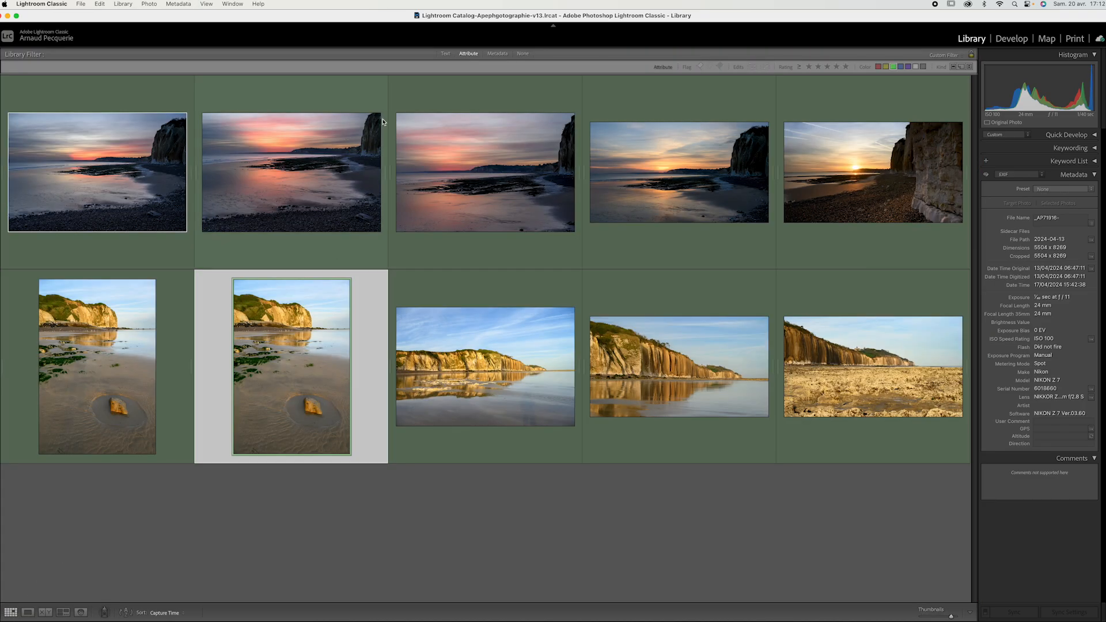
pyautogui.doubleClick(48, 165)
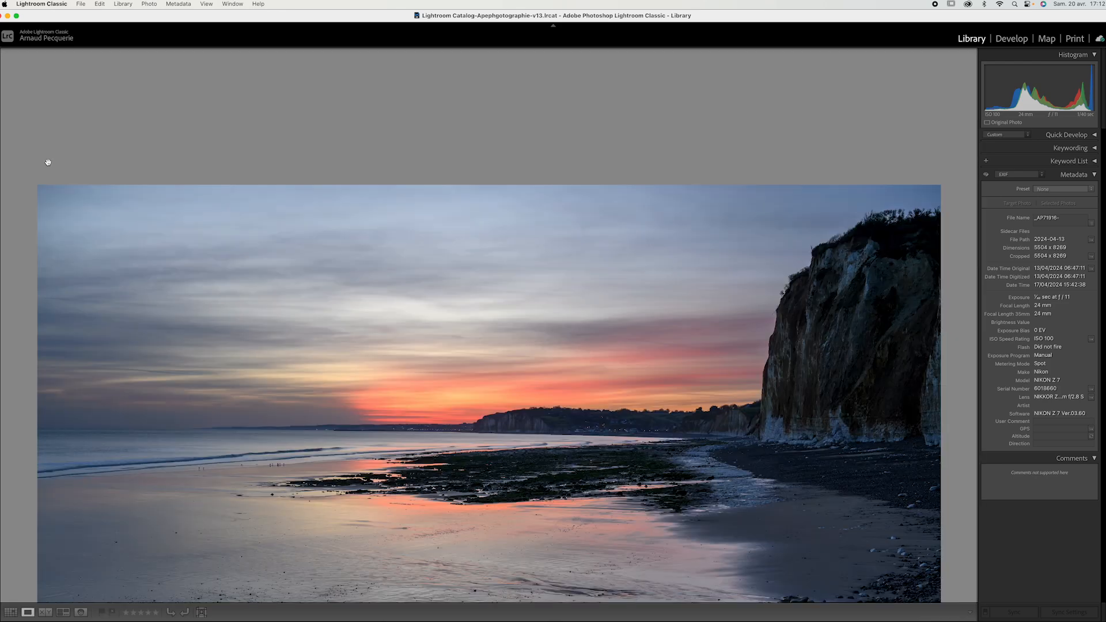
pyautogui.moveTo(195, 415); pyautogui.dragTo(193, 315)
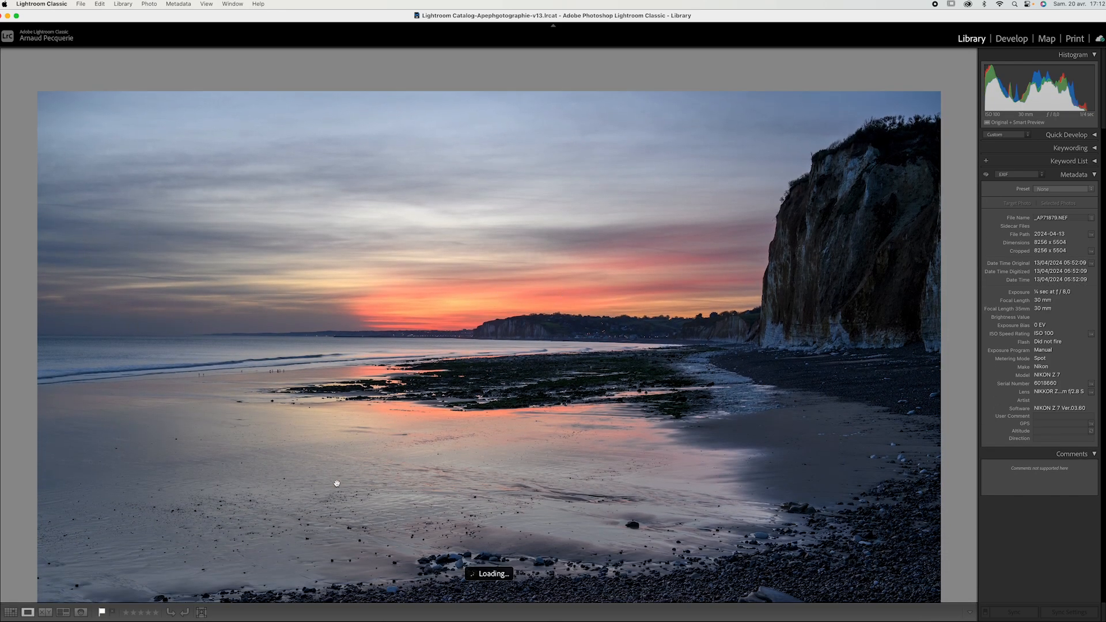
pyautogui.press('Right')
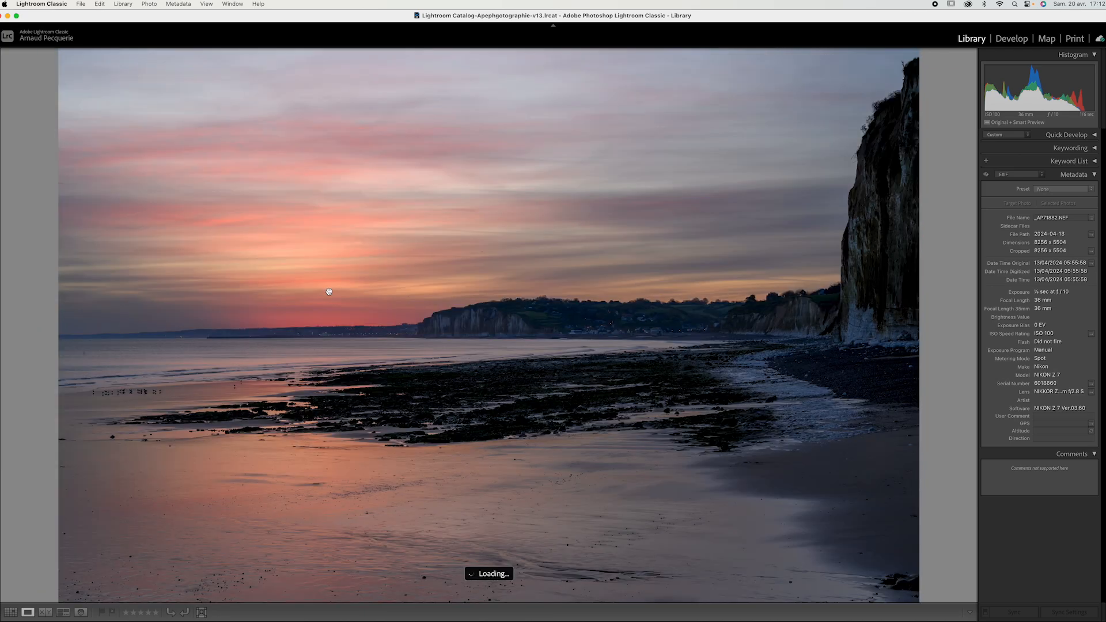
pyautogui.press('Right')
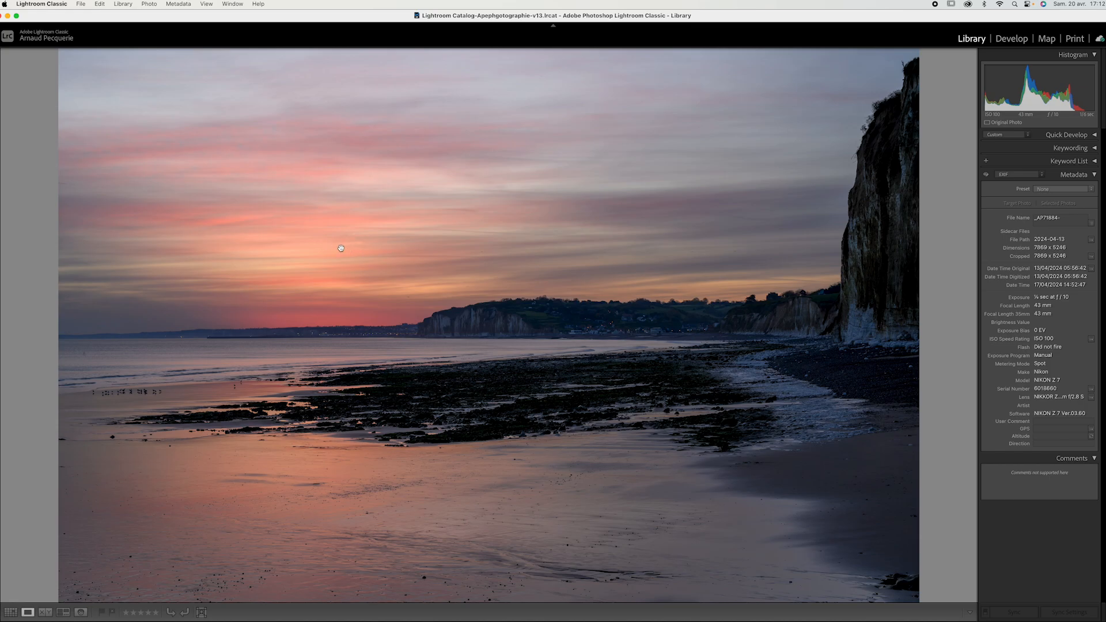
pyautogui.press('Right')
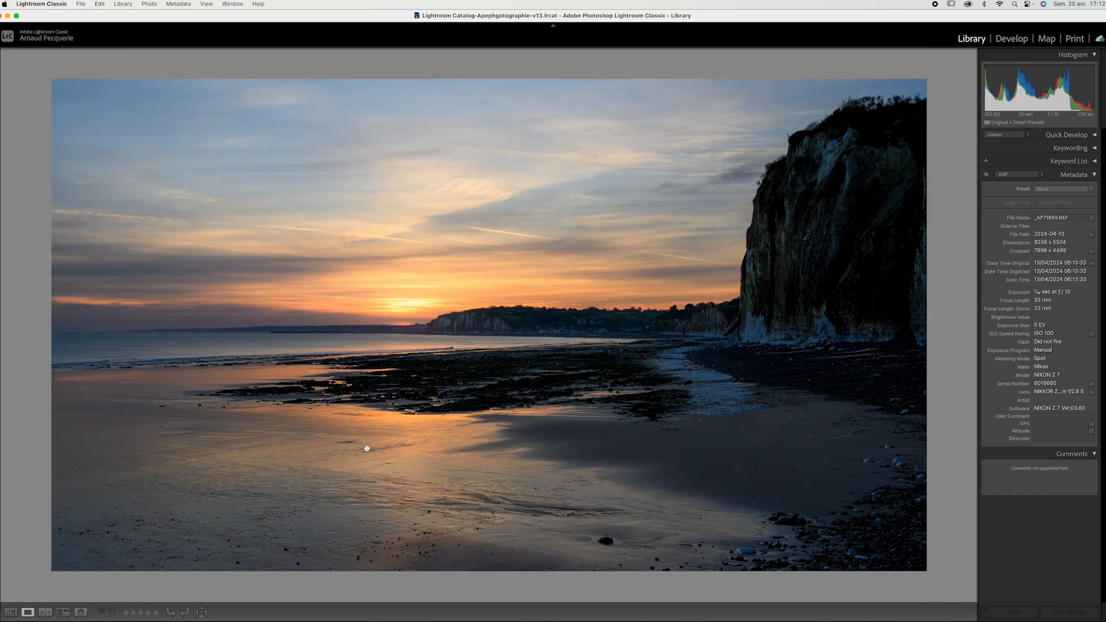
pyautogui.press('Right')
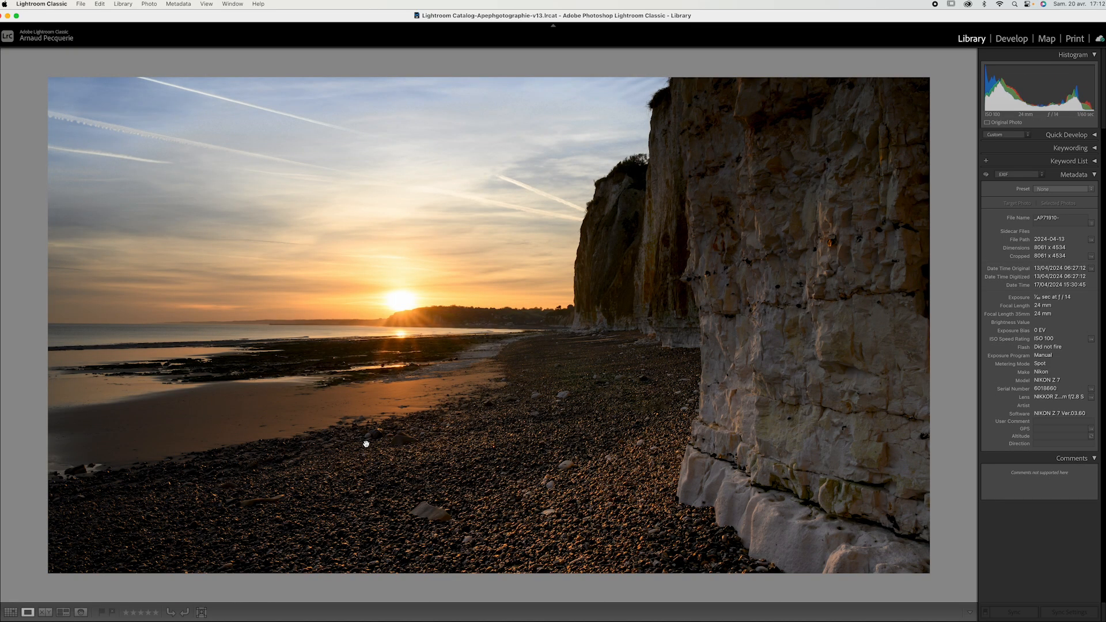
pyautogui.press('Left')
pyautogui.press('Left')
pyautogui.press('Left')
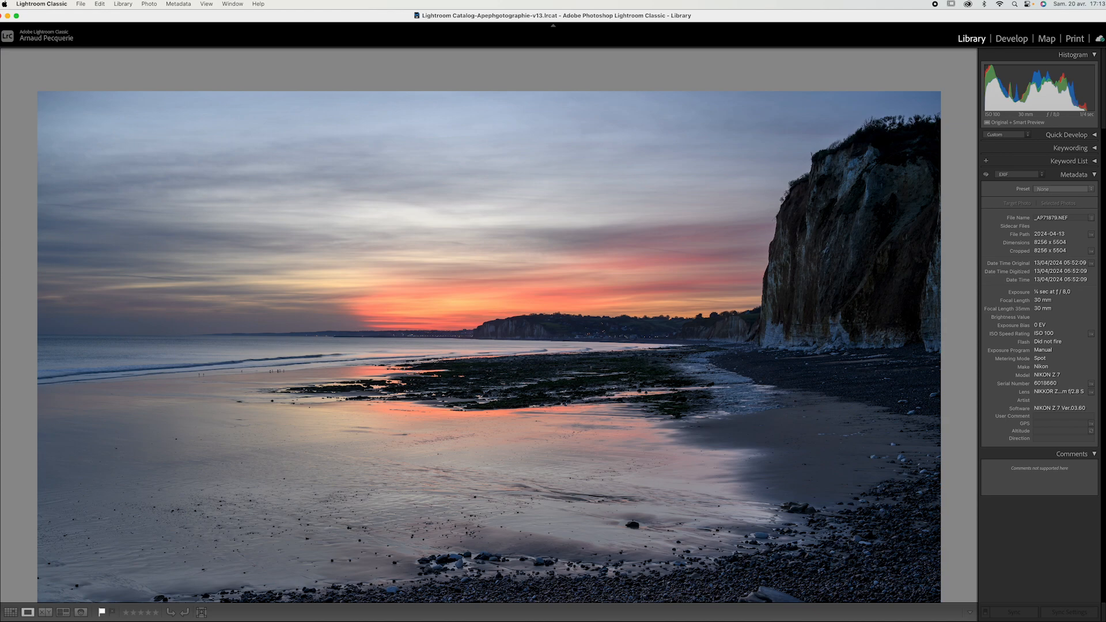